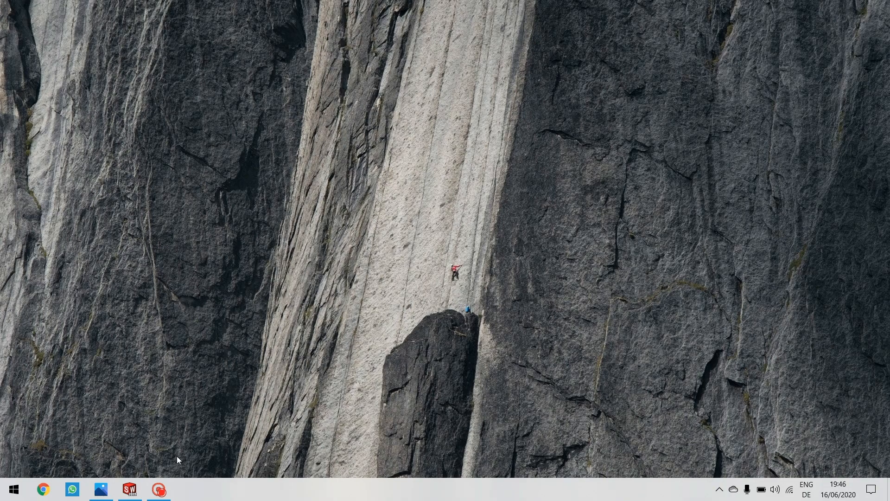
- Review the dimensioned bracket drawing in Photos, and switch to SOLIDWORKS to examine the finished bracket model from several angles
{"action": "left_click", "coordinate": [102, 496]}
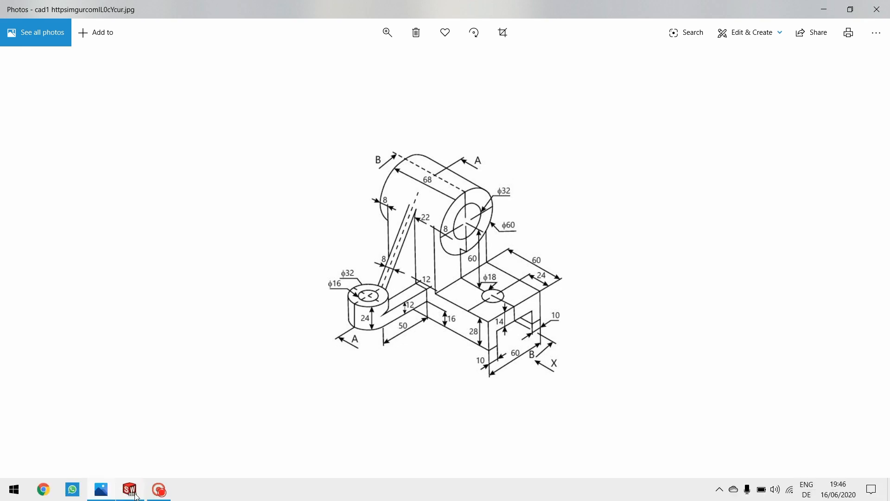
{"action": "left_click", "coordinate": [130, 489]}
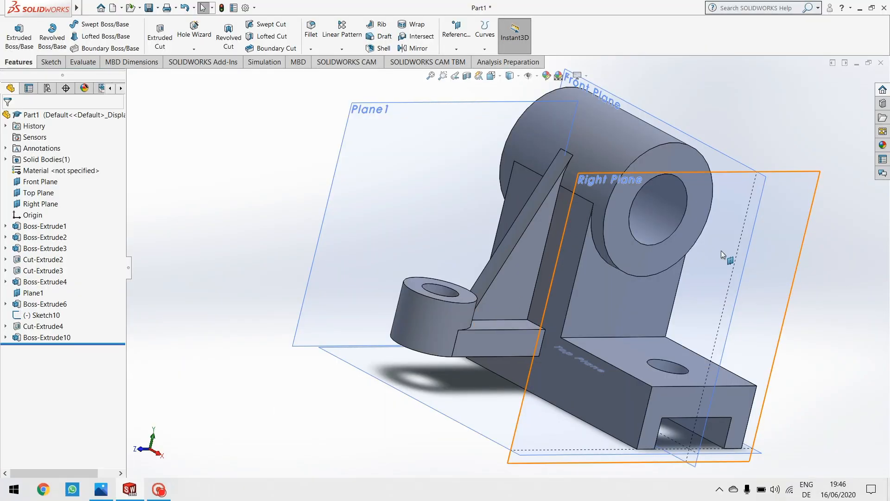
{"action": "middle_click_drag", "start_coordinate": [834, 260], "coordinate": [695, 341]}
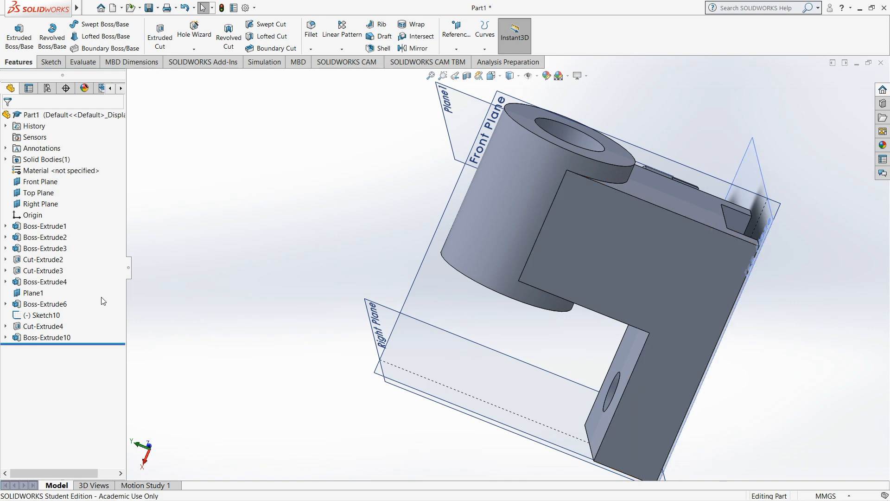
{"action": "middle_click_drag", "start_coordinate": [265, 272], "coordinate": [523, 122]}
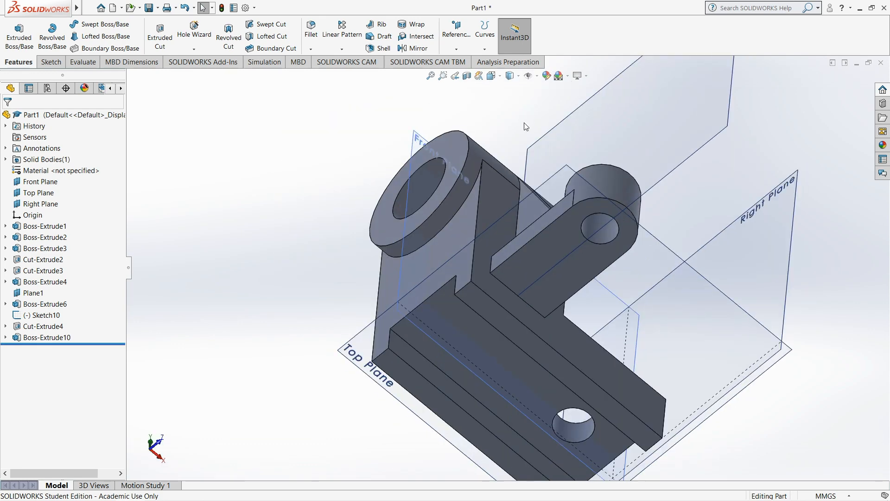
{"action": "left_click", "coordinate": [464, 225]}
{"action": "left_click", "coordinate": [421, 184]}
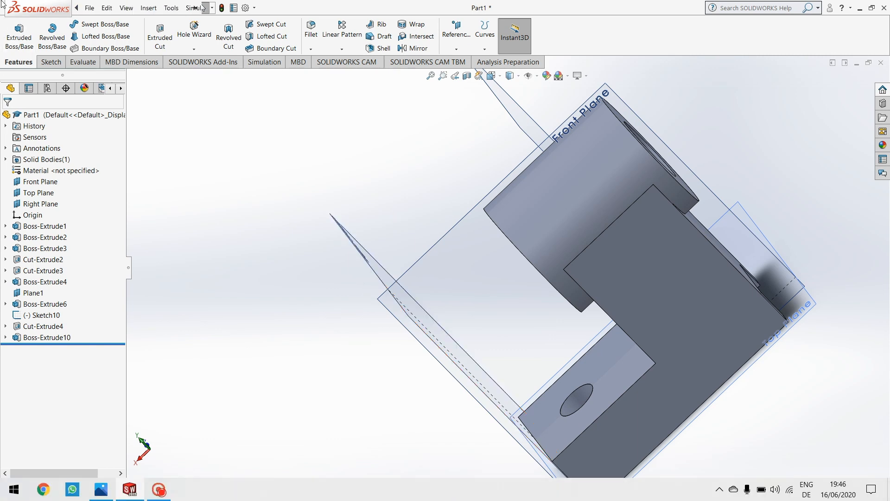
- Create a new empty Part document
{"action": "left_click", "coordinate": [90, 8]}
{"action": "left_click", "coordinate": [100, 22]}
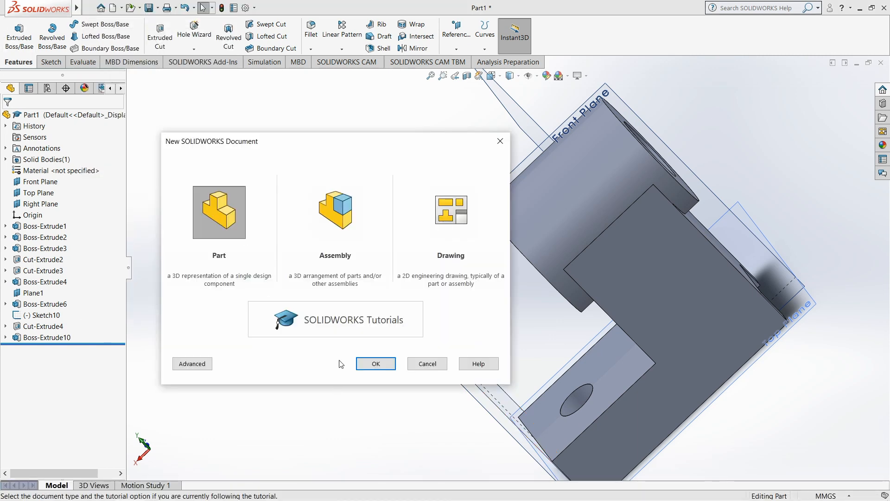
{"action": "left_click", "coordinate": [373, 363]}
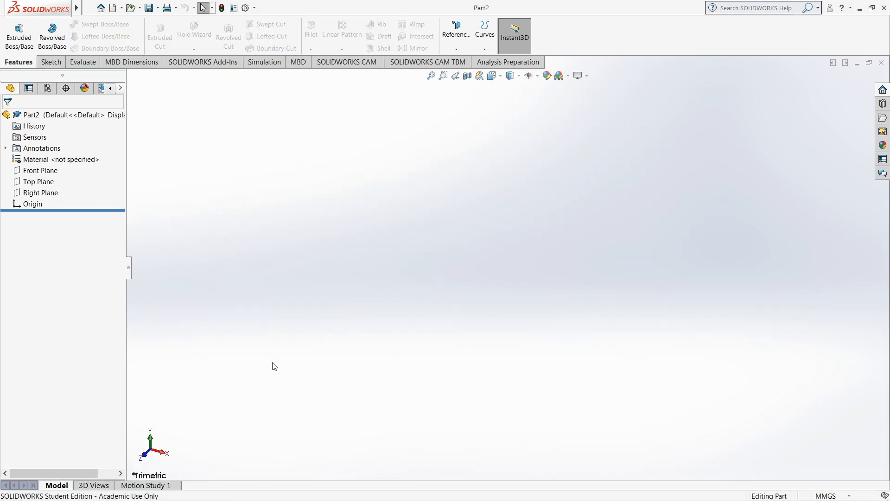
- Show the Front, Top and Right planes in the new part
{"action": "left_click", "coordinate": [41, 171]}
{"action": "left_click", "coordinate": [39, 182], "text": "ctrl"}
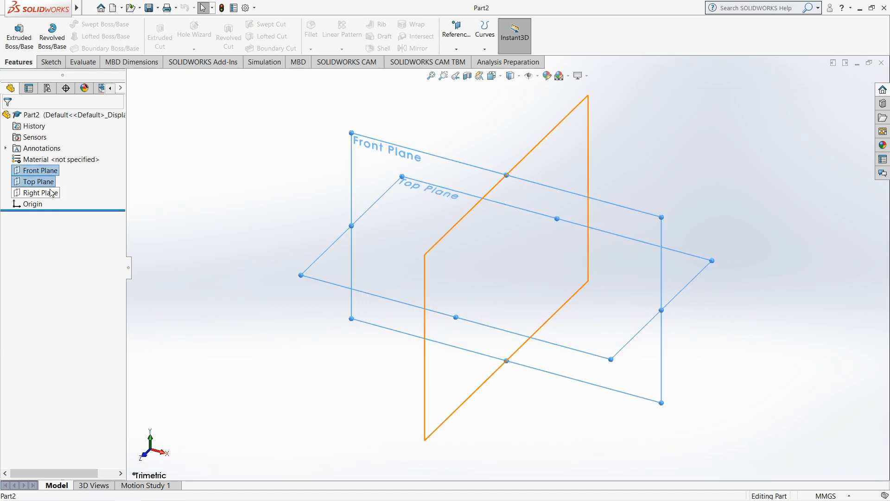
{"action": "left_click", "coordinate": [40, 192], "text": "ctrl"}
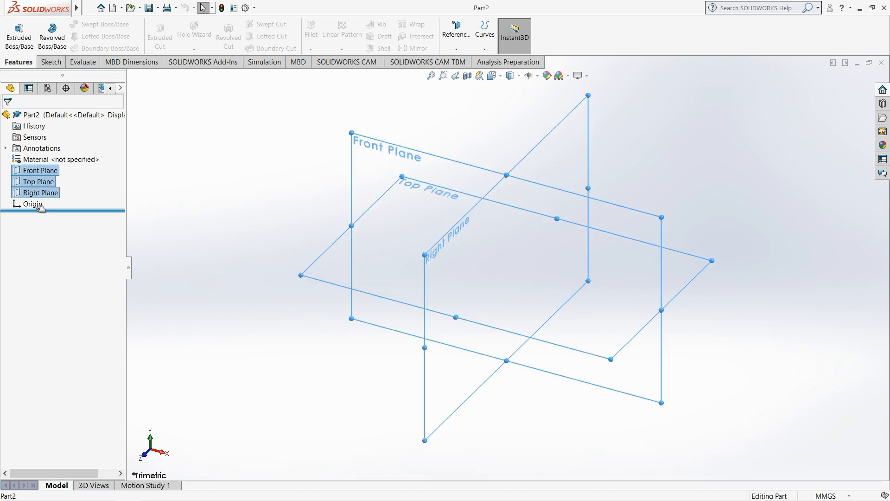
{"action": "right_click", "coordinate": [41, 172]}
{"action": "left_click", "coordinate": [46, 159]}
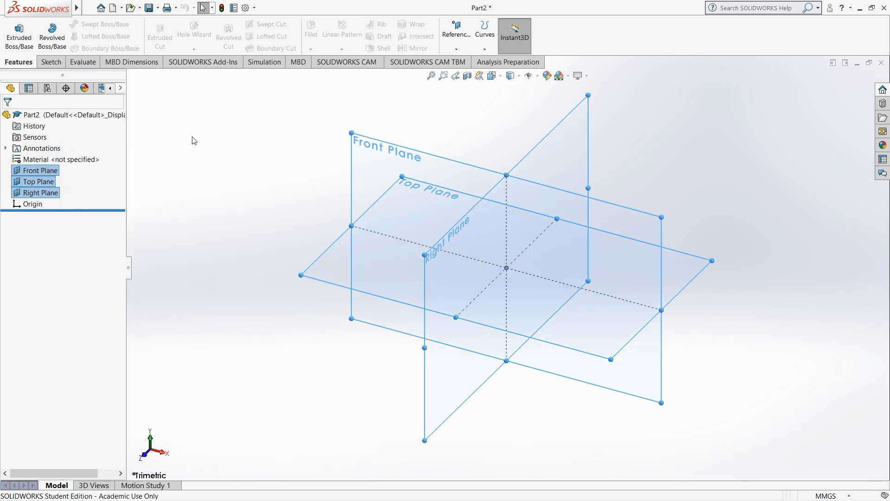
- On the Right Plane, sketch a closed inverted-U line profile about 75 mm wide and 34 mm high, with its feet on the Top Plane
{"action": "right_click", "coordinate": [580, 137]}
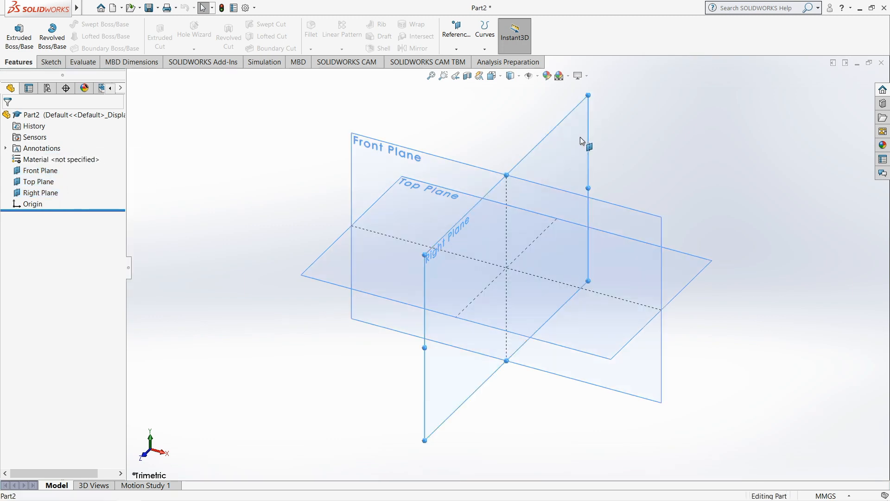
{"action": "left_click", "coordinate": [603, 123]}
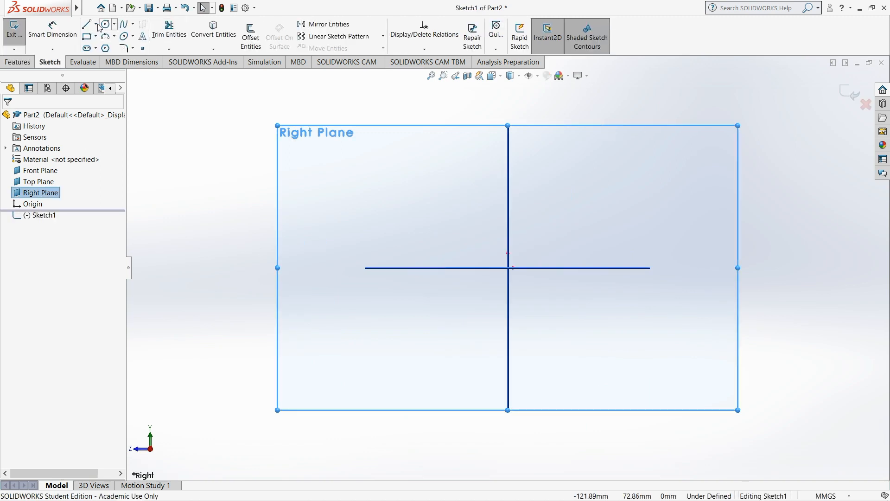
{"action": "left_click", "coordinate": [88, 26]}
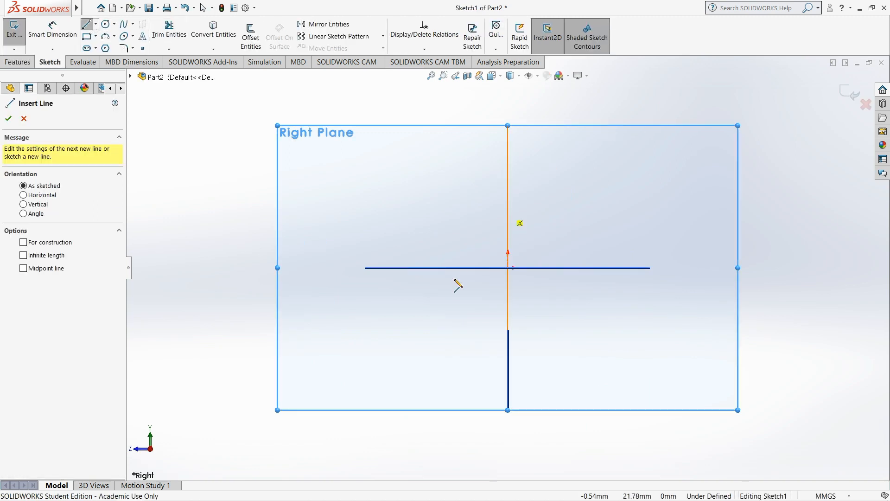
{"action": "left_click", "coordinate": [399, 268]}
{"action": "left_click", "coordinate": [425, 268]}
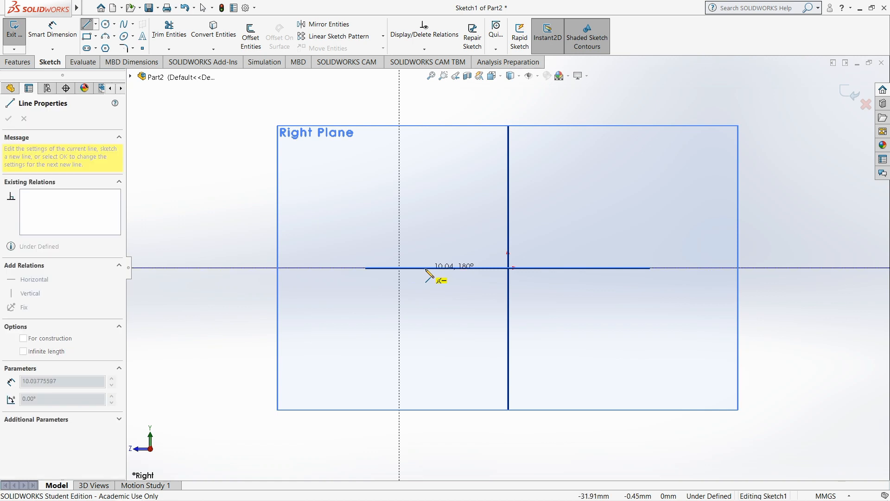
{"action": "left_click", "coordinate": [425, 220]}
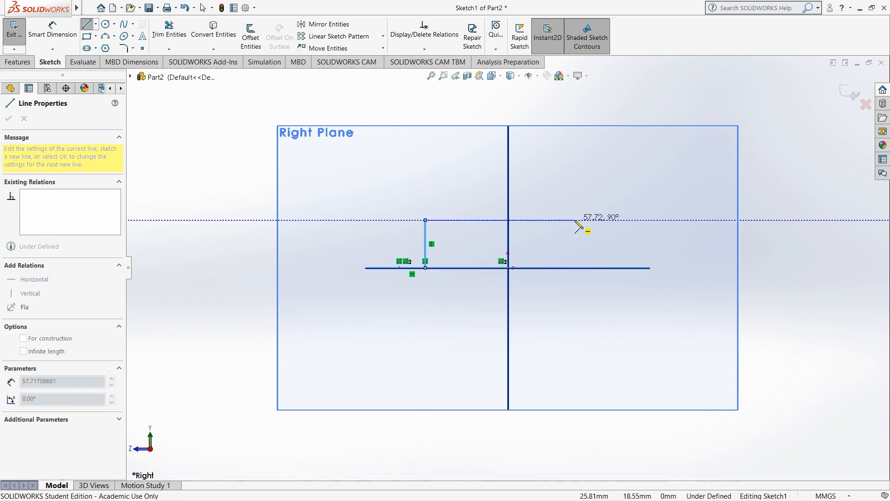
{"action": "left_click", "coordinate": [575, 219]}
{"action": "left_click", "coordinate": [575, 270]}
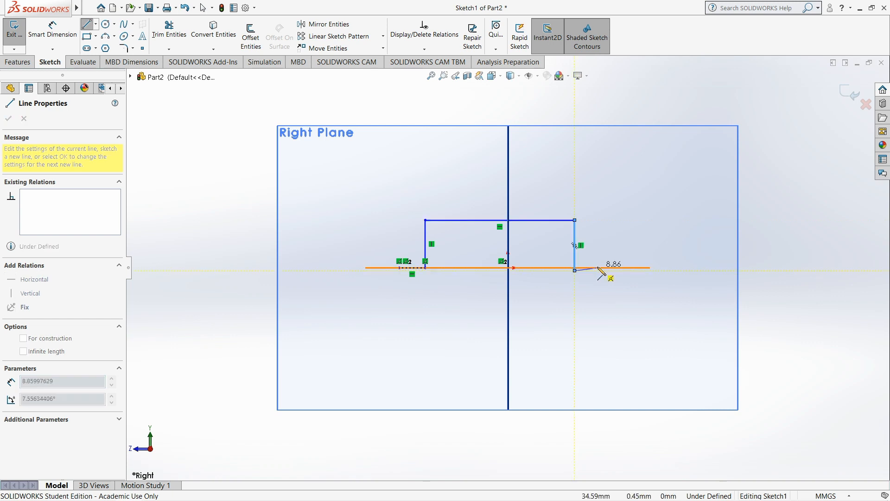
{"action": "left_click", "coordinate": [597, 267]}
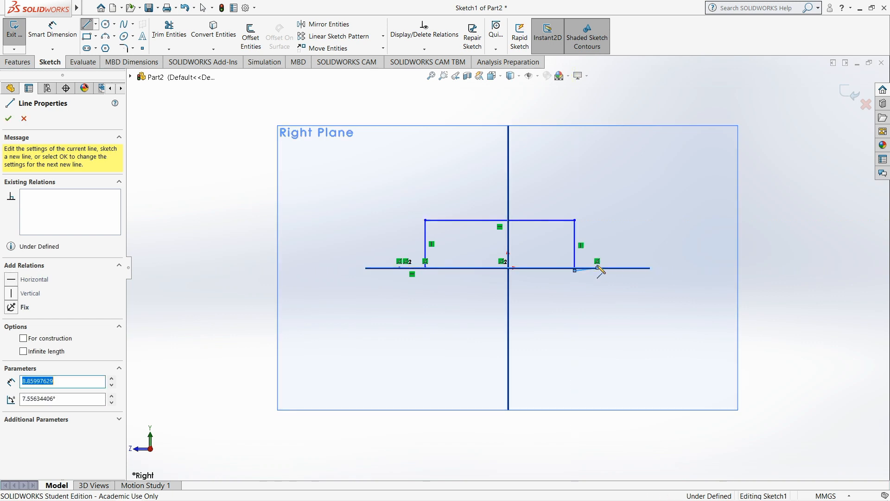
{"action": "left_click", "coordinate": [597, 179]}
{"action": "left_click", "coordinate": [402, 178]}
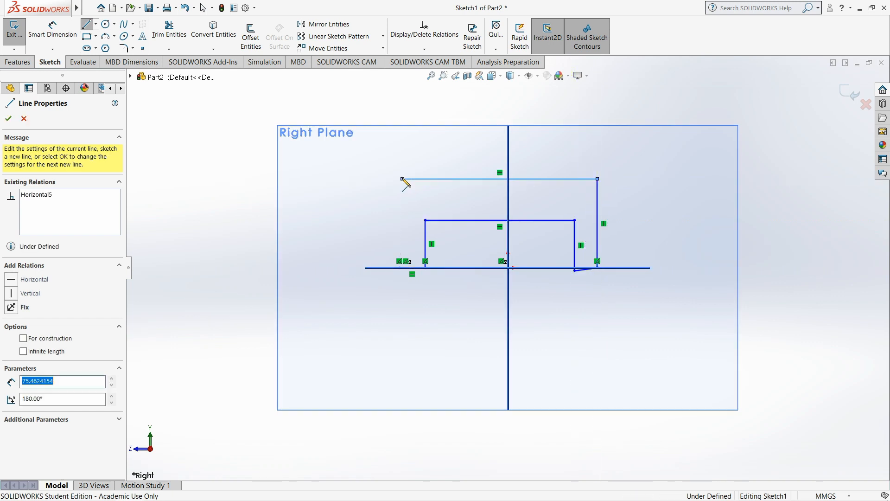
{"action": "left_click", "coordinate": [399, 267]}
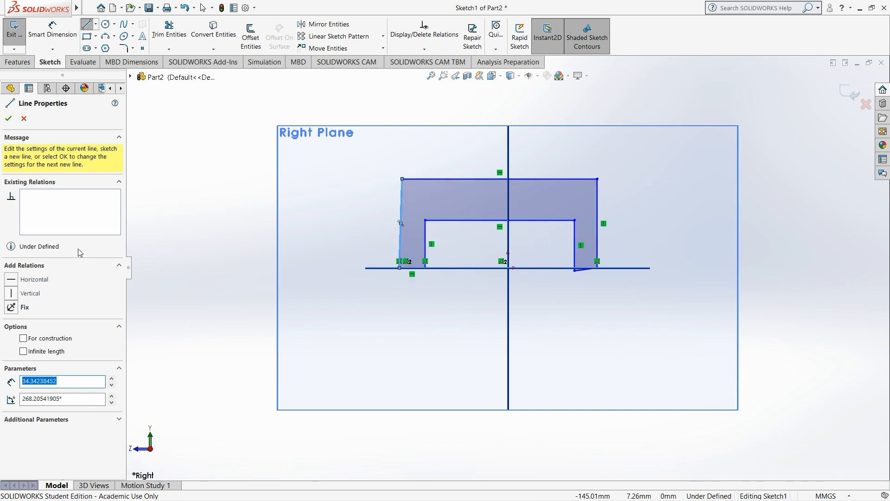
{"action": "left_click", "coordinate": [87, 24]}
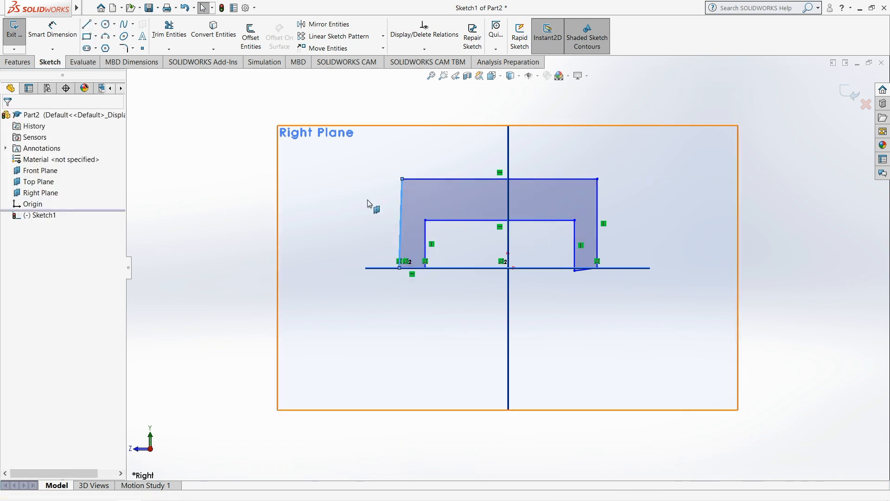
- Make the profile's slanted left outer side vertical and the bottom edge of its right foot horizontal
{"action": "left_click", "coordinate": [400, 212]}
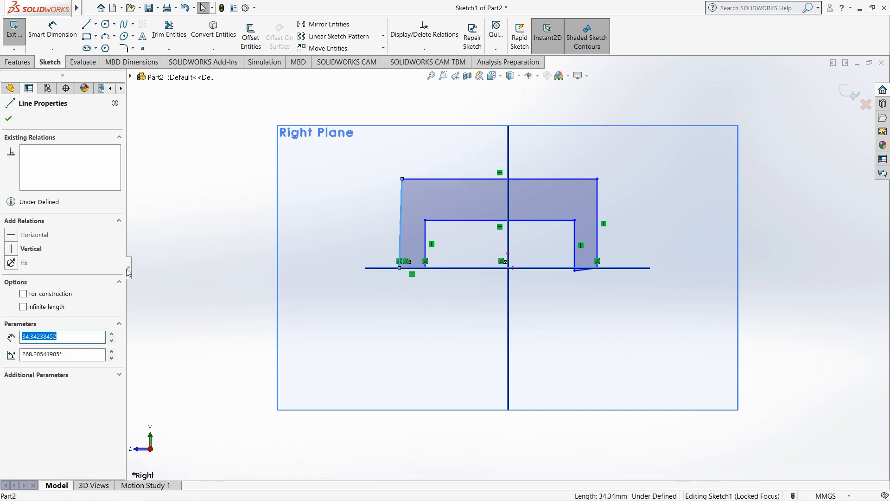
{"action": "left_click", "coordinate": [29, 246]}
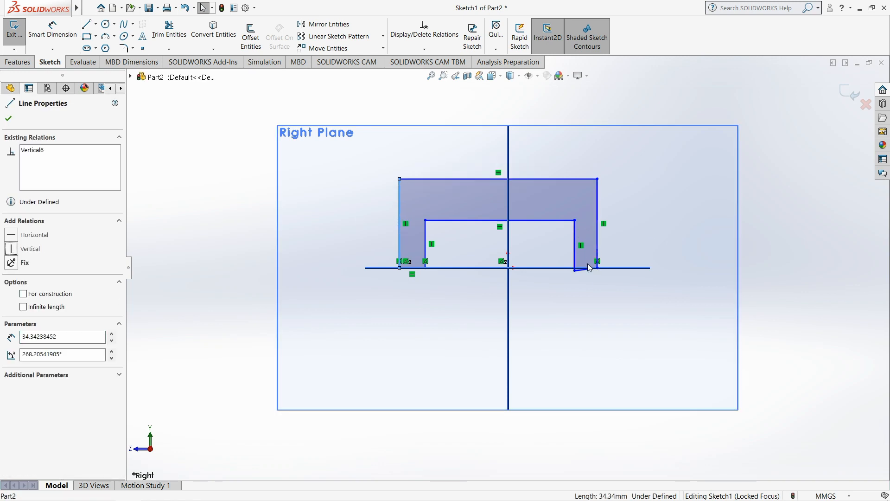
{"action": "left_click", "coordinate": [586, 273]}
{"action": "left_click", "coordinate": [30, 234]}
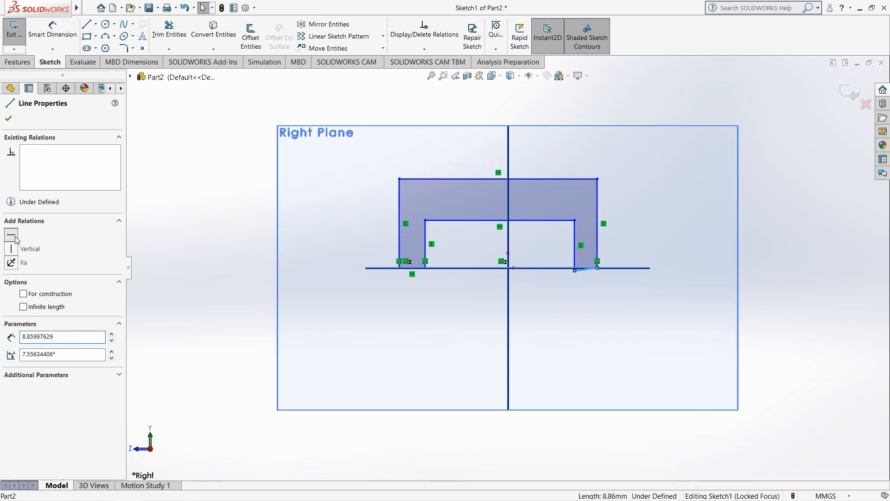
{"action": "left_click", "coordinate": [342, 326]}
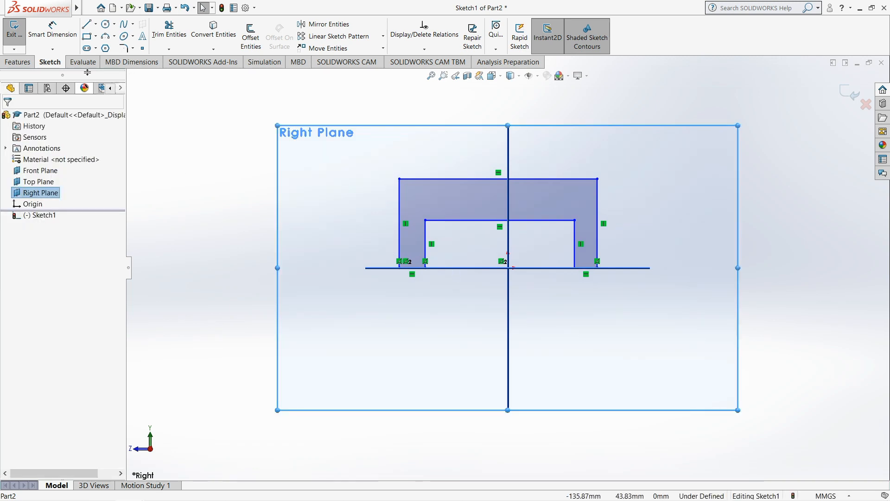
- Dimension the left foot's width as 10 mm and the profile's overall height as 28 mm
{"action": "left_click", "coordinate": [52, 30]}
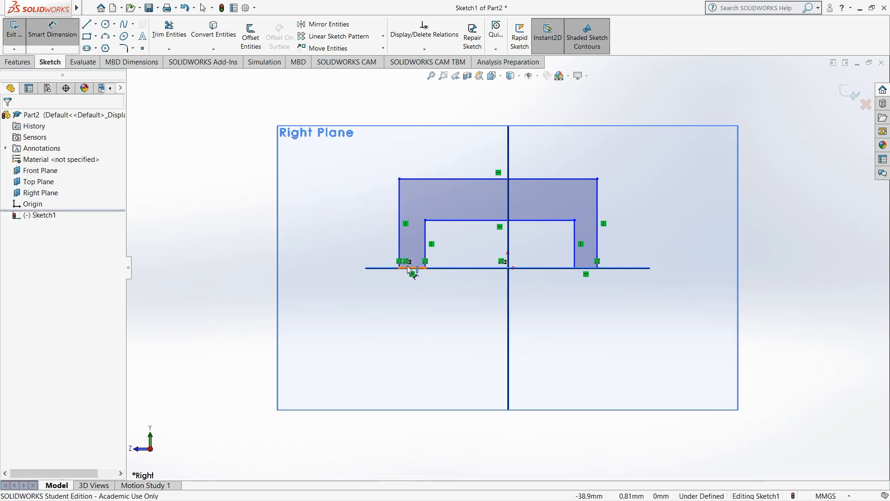
{"action": "left_click", "coordinate": [412, 268]}
{"action": "left_click", "coordinate": [319, 348]}
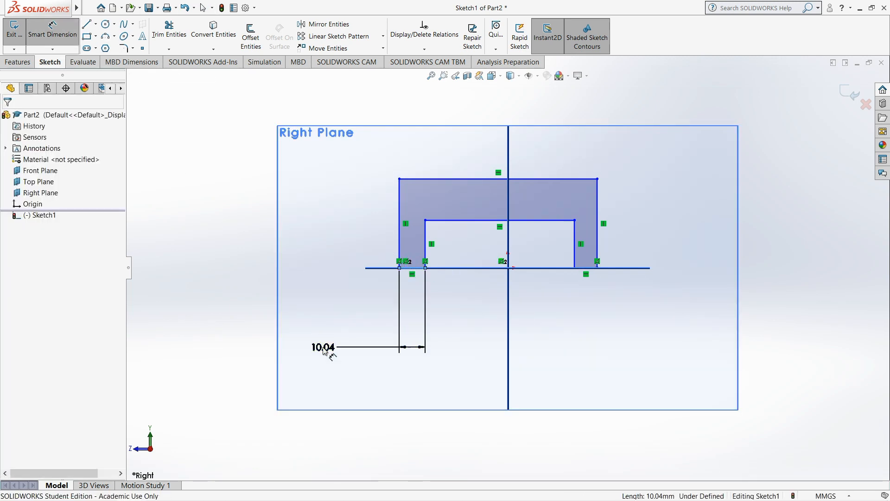
{"action": "type", "text": "10"}
{"action": "key", "text": "Return"}
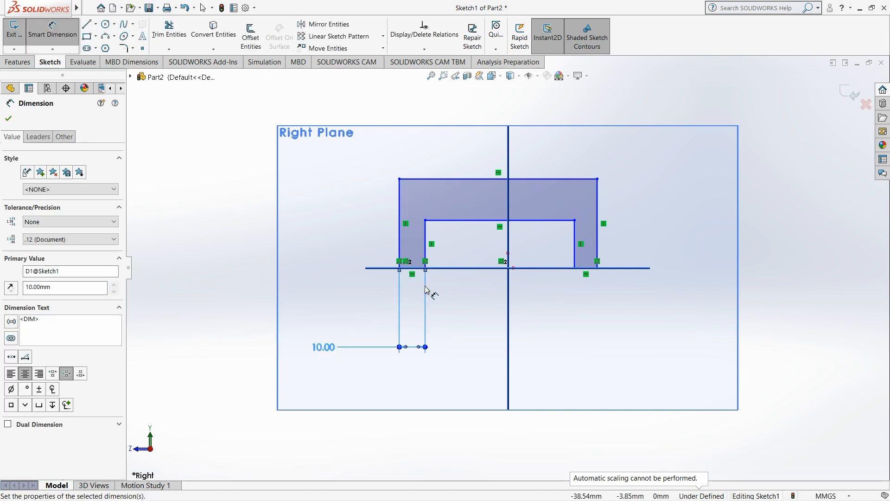
{"action": "left_click", "coordinate": [398, 228]}
{"action": "left_click", "coordinate": [299, 242]}
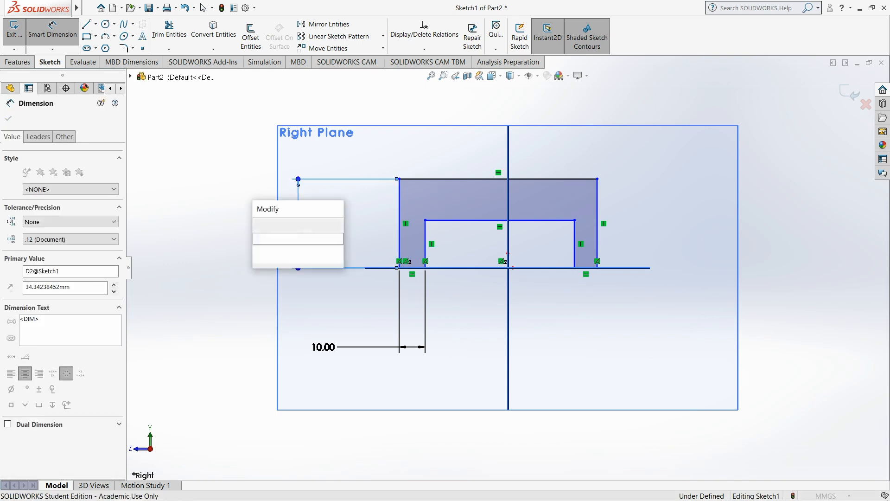
{"action": "type", "text": "28"}
{"action": "key", "text": "Return"}
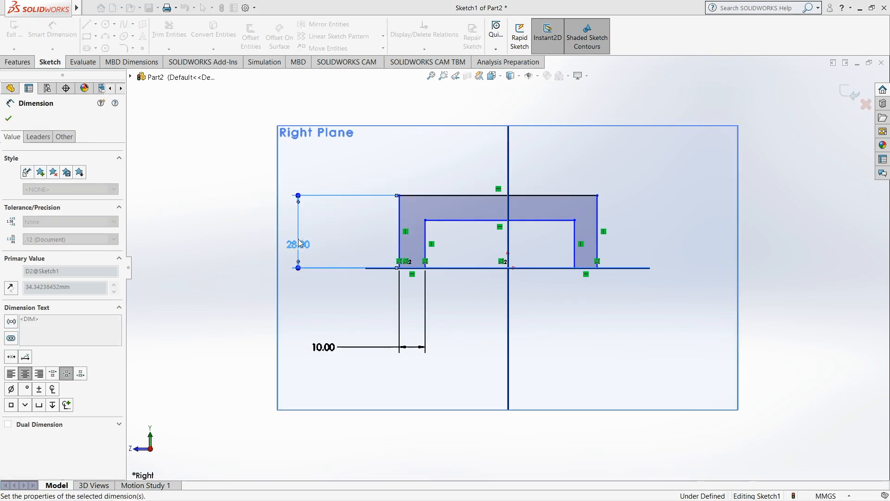
- Dimension the distance between the profile's two upper horizontal lines as 14 mm and its overall width as 60 mm
{"action": "left_click", "coordinate": [476, 220]}
{"action": "left_click", "coordinate": [515, 195]}
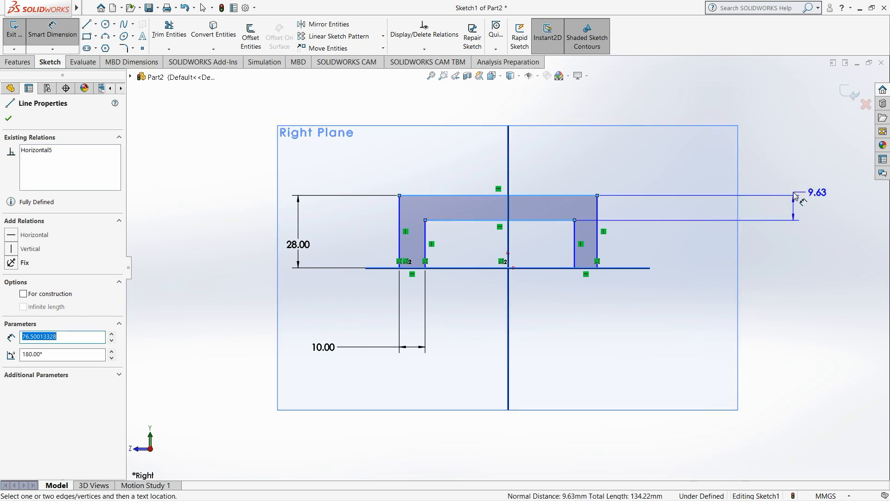
{"action": "left_click", "coordinate": [796, 197]}
{"action": "type", "text": "14"}
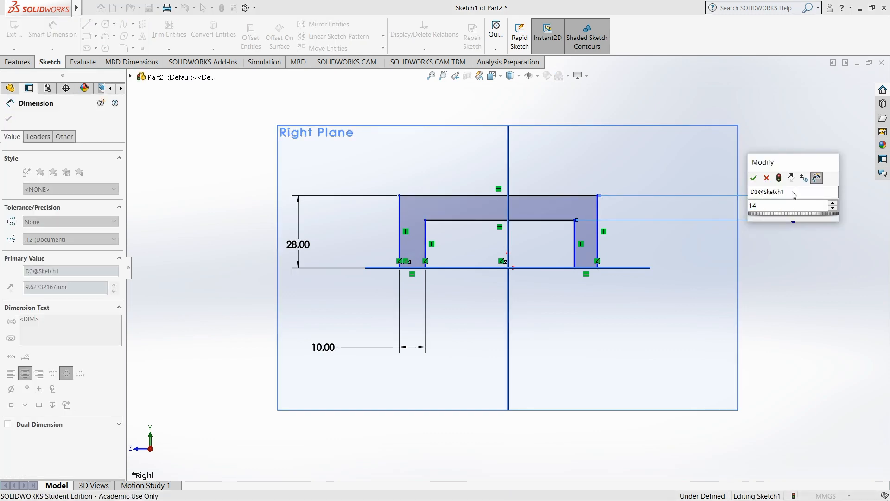
{"action": "key", "text": "Return"}
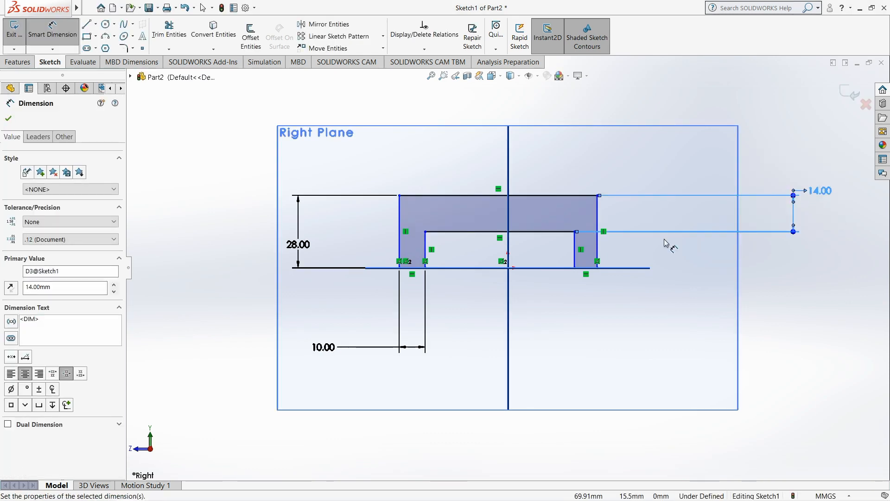
{"action": "left_click", "coordinate": [527, 196]}
{"action": "left_click", "coordinate": [691, 159]}
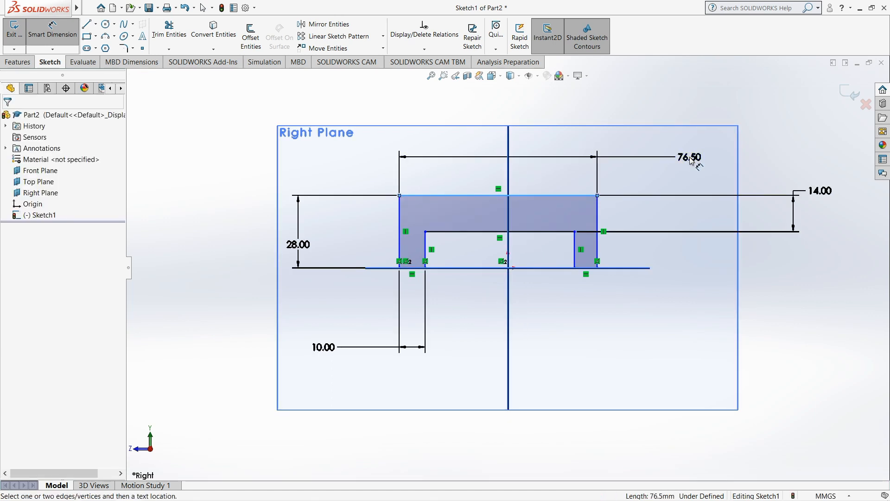
{"action": "type", "text": "60"}
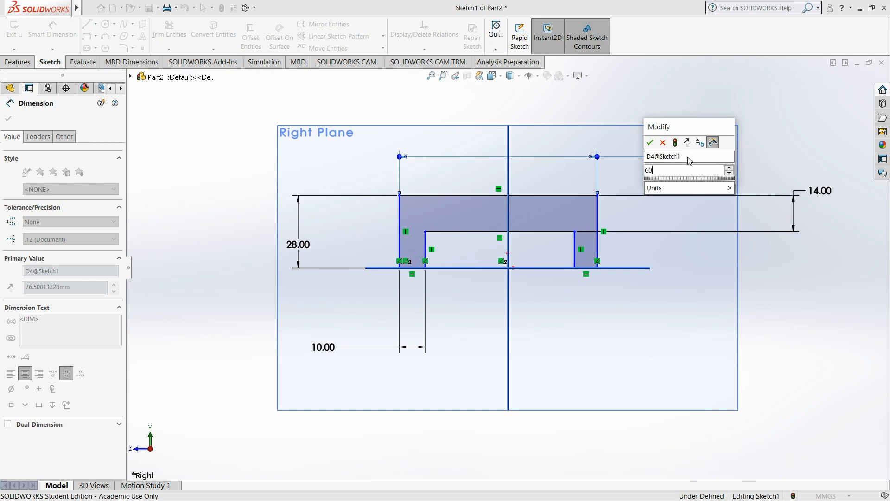
{"action": "key", "text": "Return"}
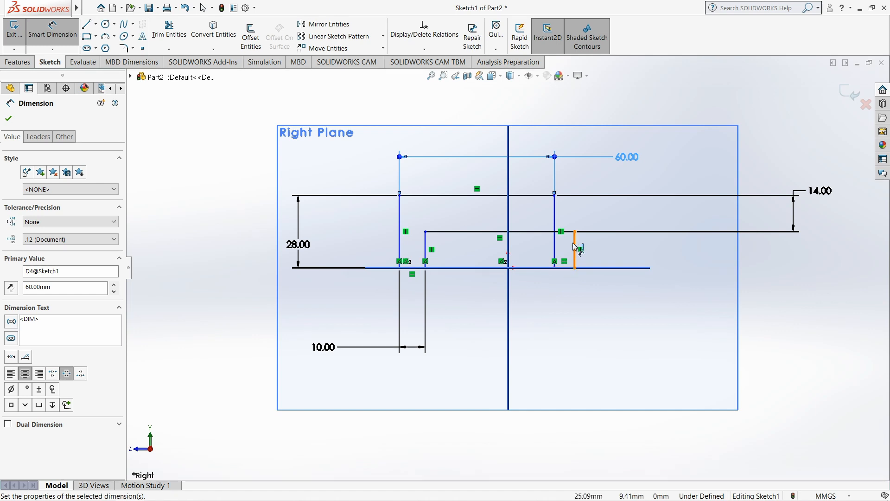
- Move the cutout's right vertical line inside the outer right side and dimension the right foot's width as 10 mm
{"action": "left_click", "coordinate": [47, 41]}
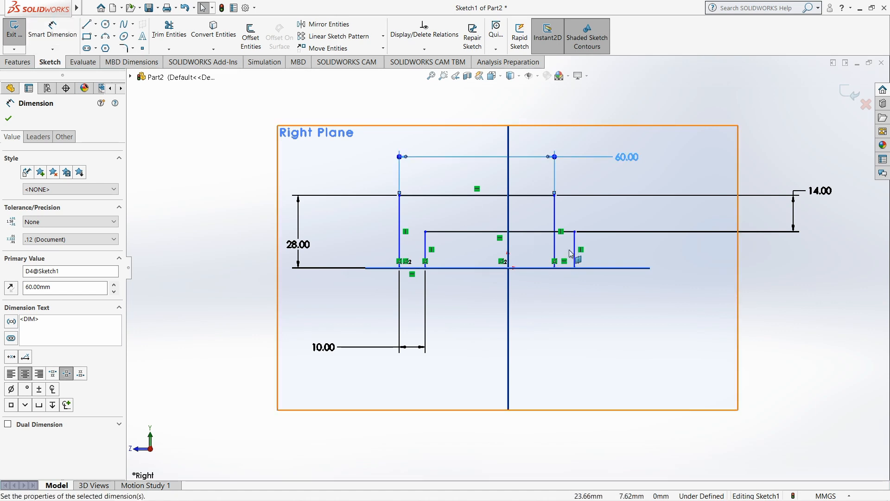
{"action": "left_click_drag", "start_coordinate": [574, 256], "coordinate": [532, 249]}
{"action": "left_click", "coordinate": [65, 29]}
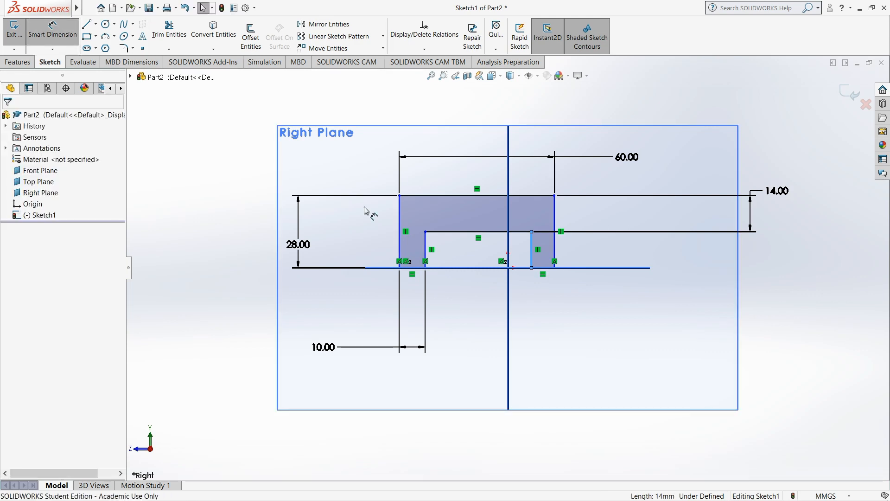
{"action": "left_click", "coordinate": [547, 270]}
{"action": "left_click", "coordinate": [626, 355]}
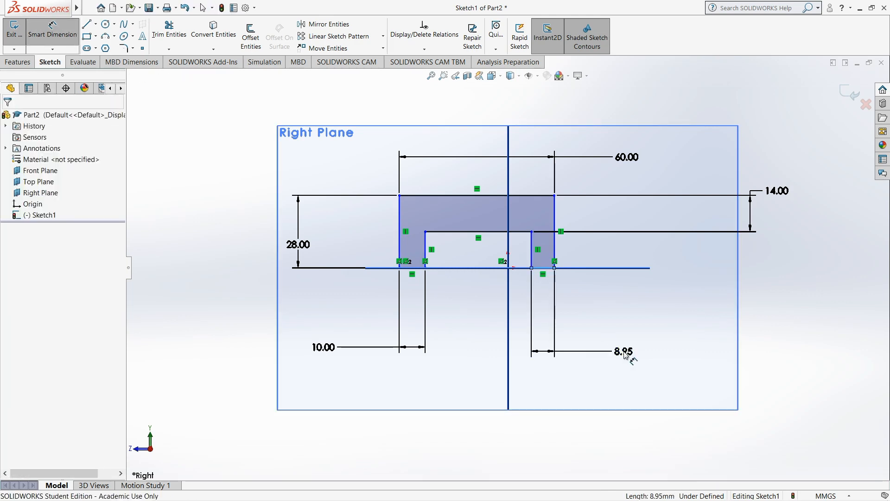
{"action": "type", "text": "10"}
{"action": "key", "text": "Return"}
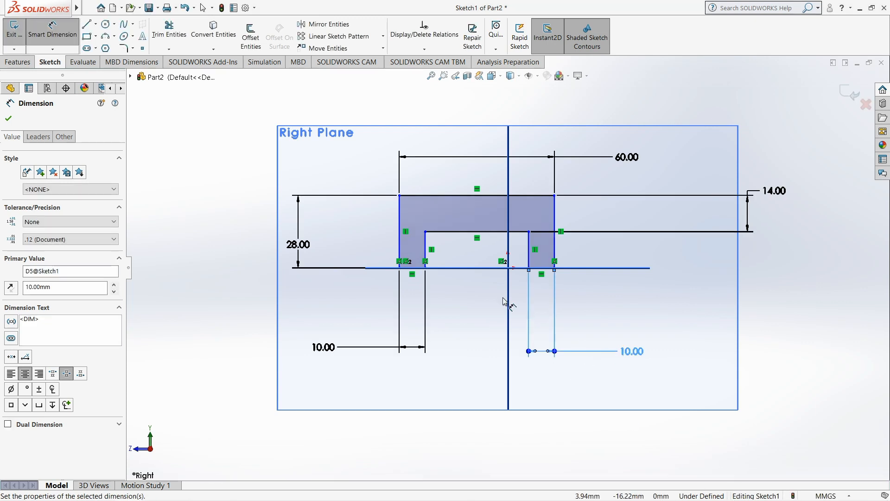
- Dimension the profile's outer right side 30 mm from the Front Plane and finish the sketch
{"action": "left_click", "coordinate": [507, 253]}
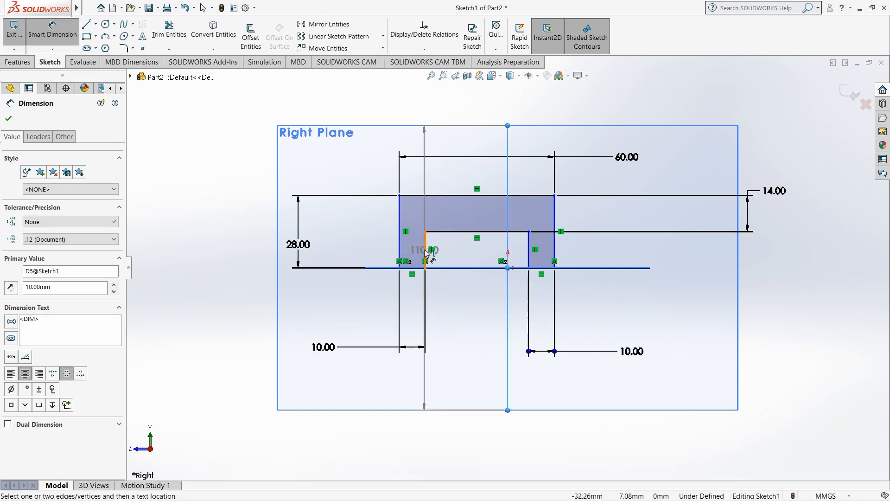
{"action": "left_click", "coordinate": [554, 251]}
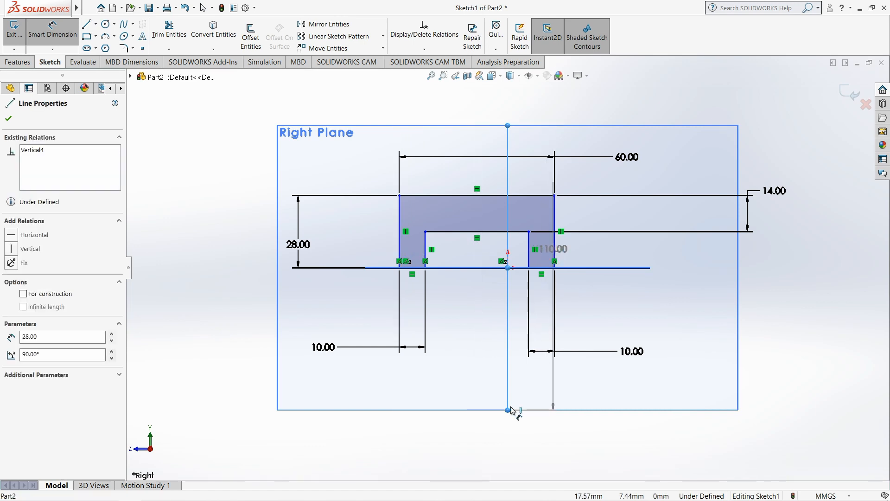
{"action": "left_click", "coordinate": [544, 400]}
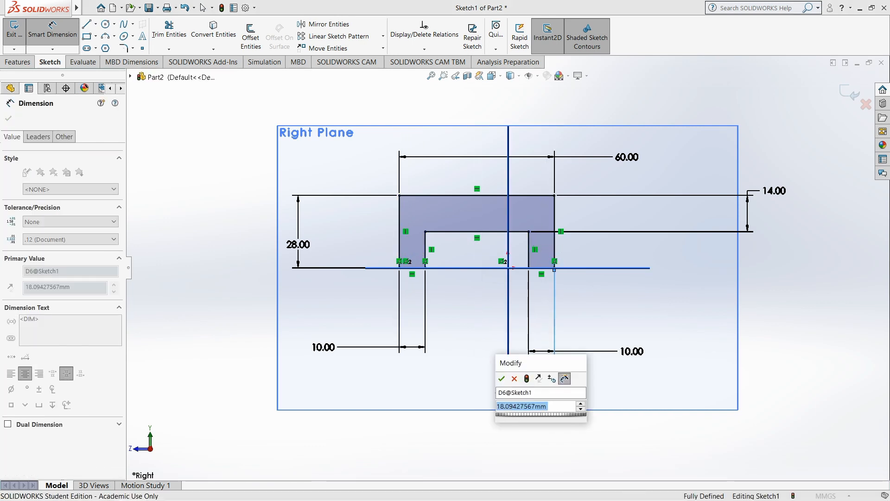
{"action": "type", "text": "30"}
{"action": "key", "text": "Return"}
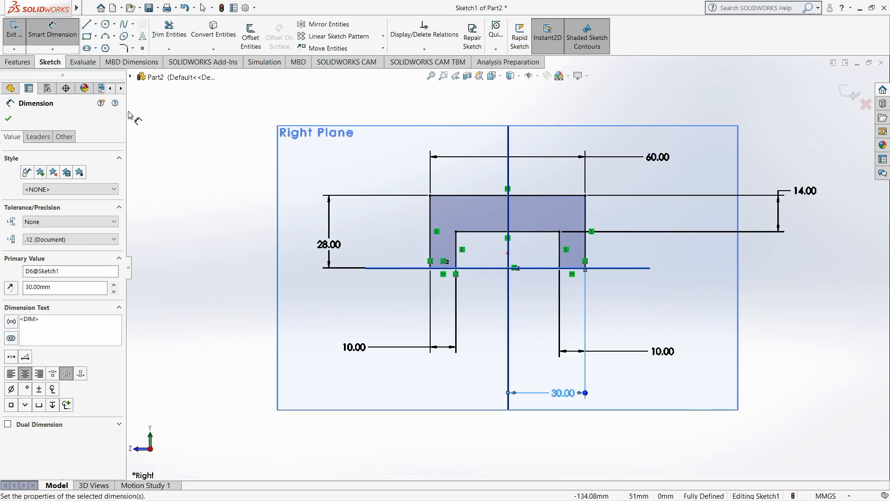
{"action": "left_click", "coordinate": [24, 39]}
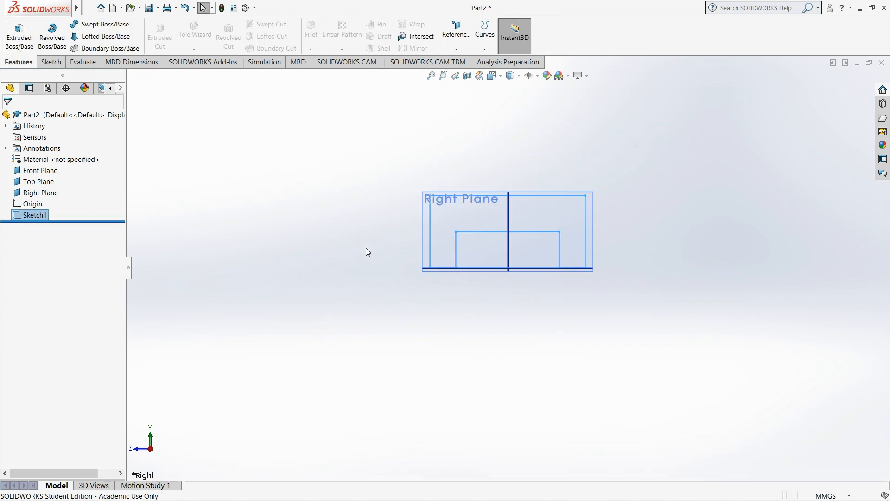
- Check the reference drawing in Photos and extrude the inverted-U profile 112 mm in the reversed direction
{"action": "middle_click_drag", "start_coordinate": [368, 252], "coordinate": [438, 338]}
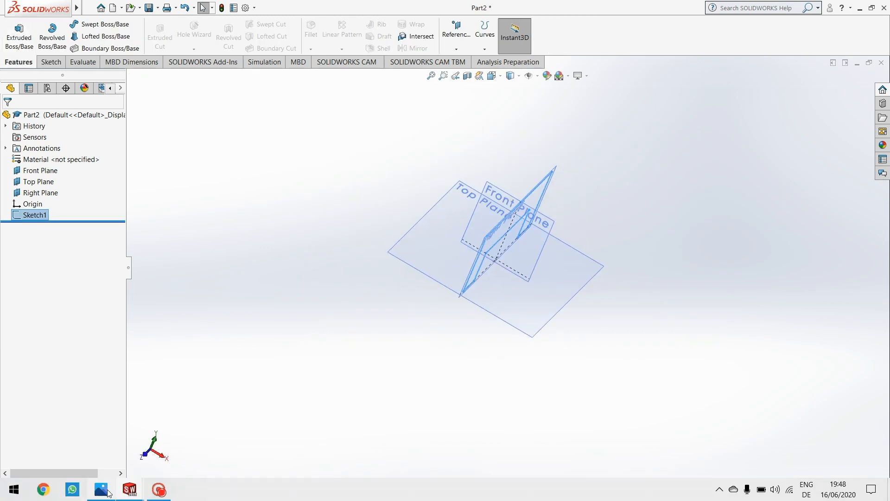
{"action": "left_click", "coordinate": [108, 492]}
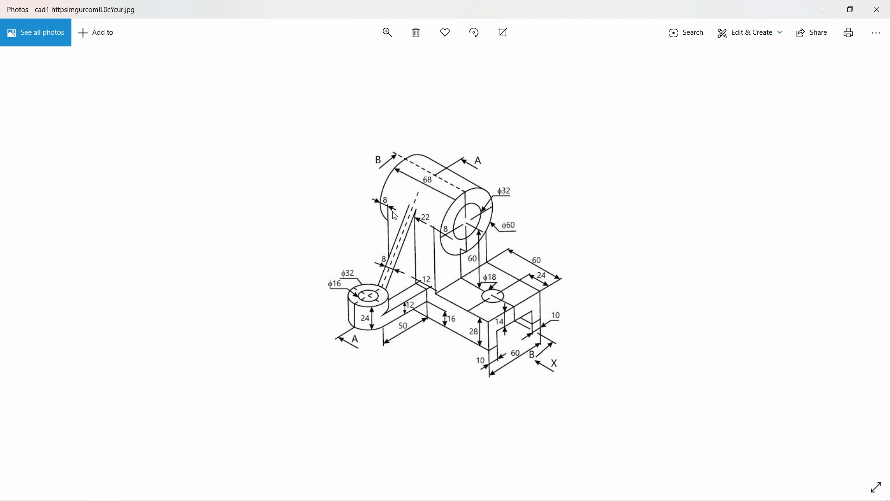
{"action": "left_click", "coordinate": [824, 9]}
{"action": "left_click", "coordinate": [19, 34]}
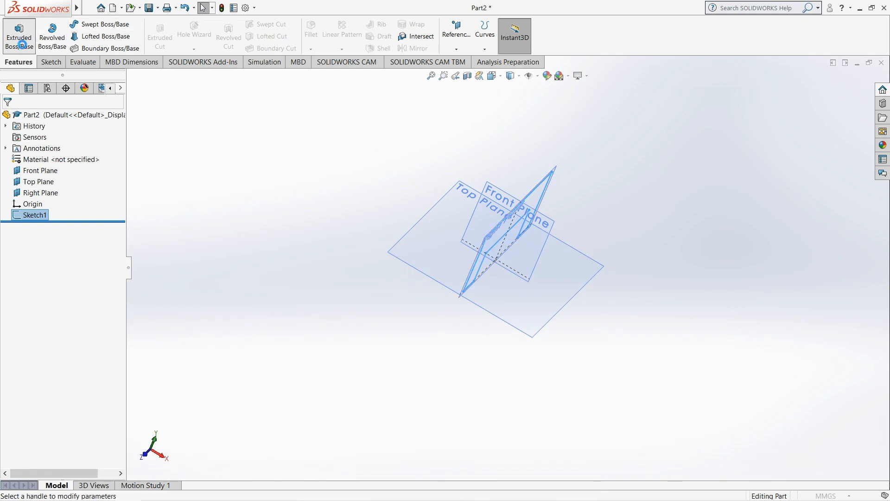
{"action": "left_click", "coordinate": [11, 182]}
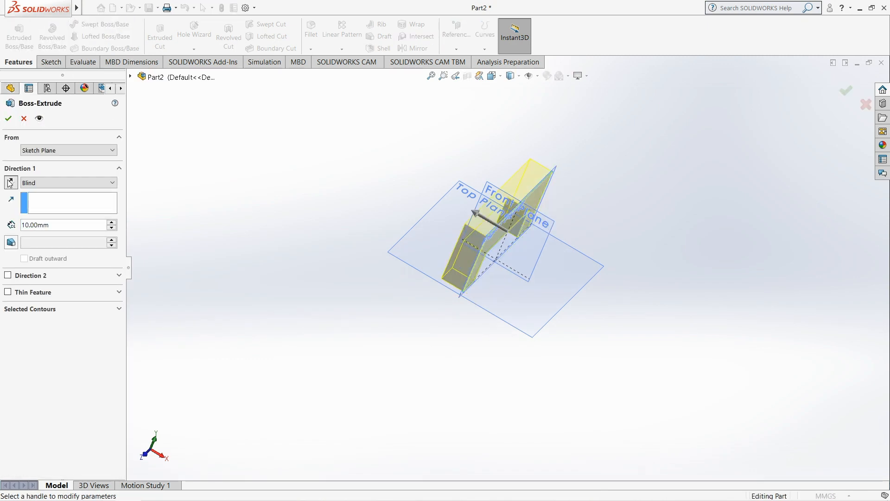
{"action": "left_click", "coordinate": [28, 225]}
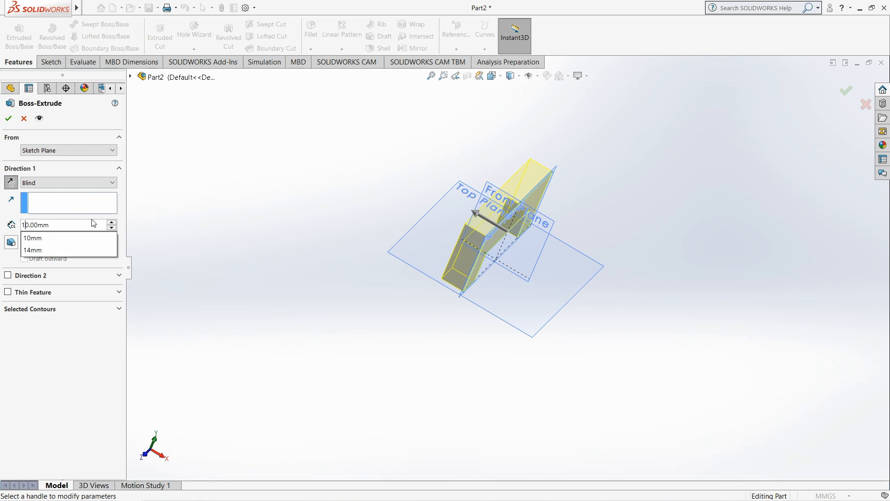
{"action": "key", "text": "BackSpace"}
{"action": "key", "text": "BackSpace"}
{"action": "type", "text": "112"}
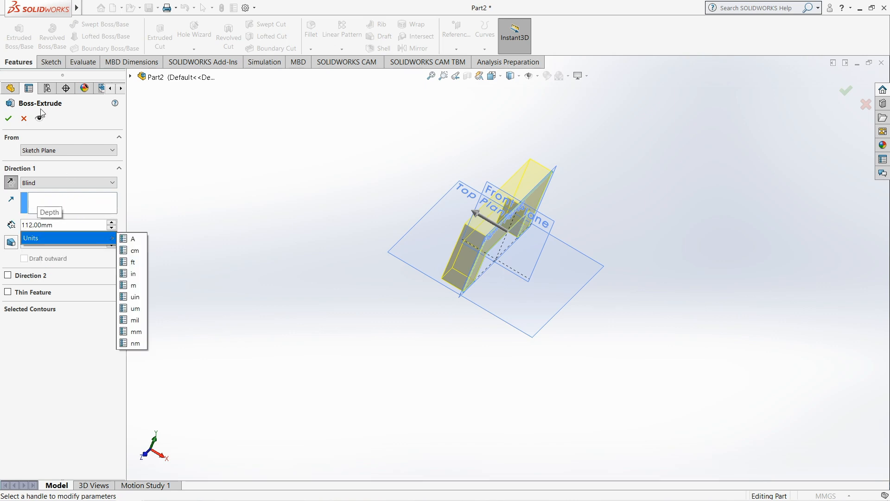
{"action": "left_click", "coordinate": [9, 119]}
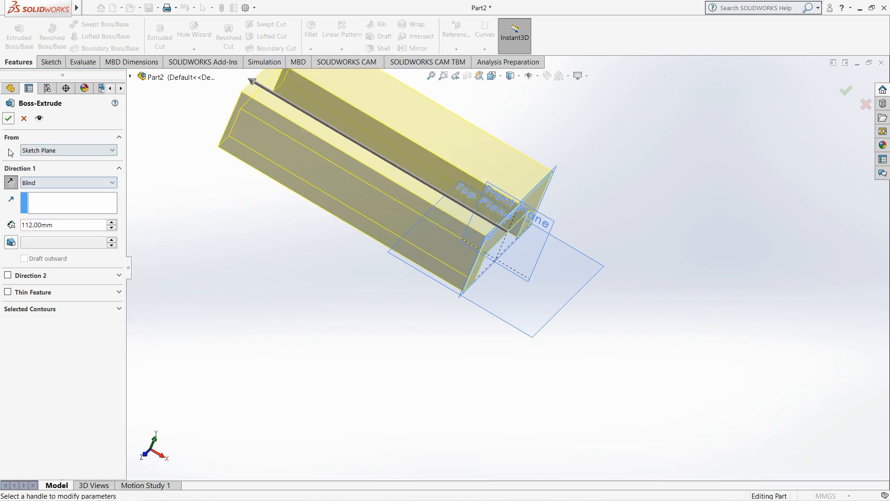
{"action": "left_click", "coordinate": [8, 116]}
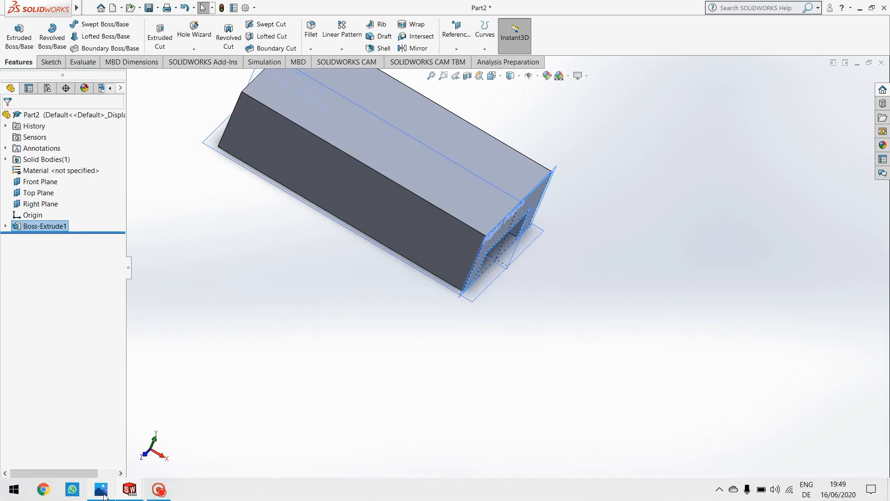
- Consult the drawing in Photos and sketch a rectangle about 65 by 60 mm on the base's top face, starting at its far-left corner
{"action": "left_click", "coordinate": [101, 495]}
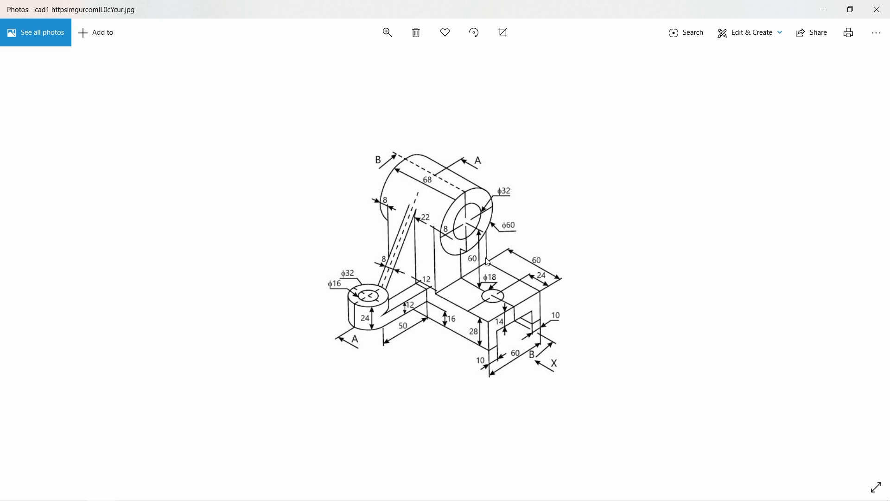
{"action": "left_click", "coordinate": [824, 9]}
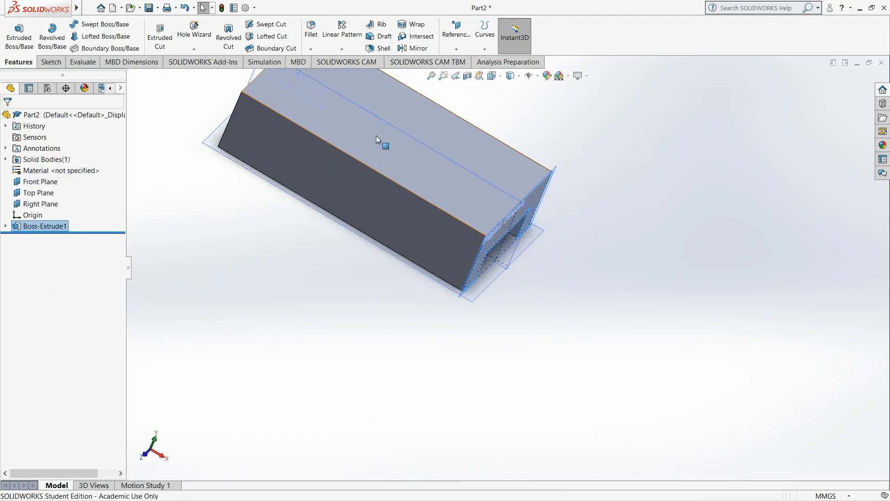
{"action": "right_click", "coordinate": [444, 124]}
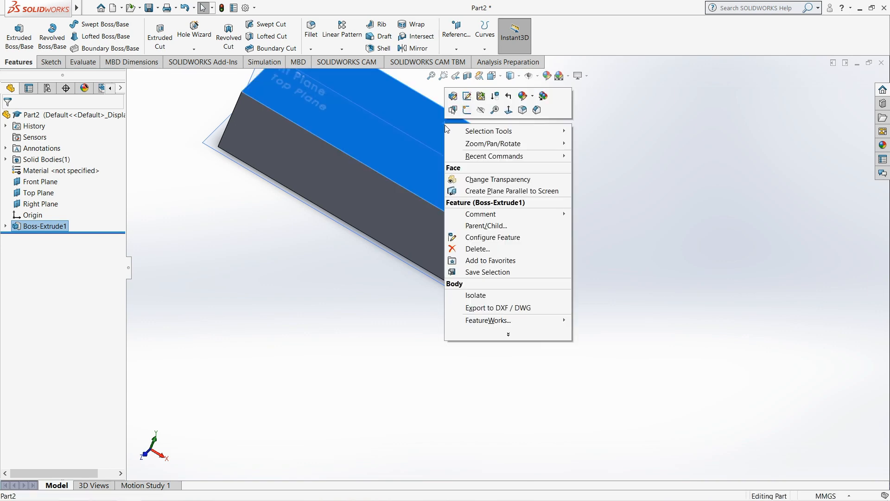
{"action": "left_click", "coordinate": [508, 111]}
{"action": "right_click", "coordinate": [444, 205]}
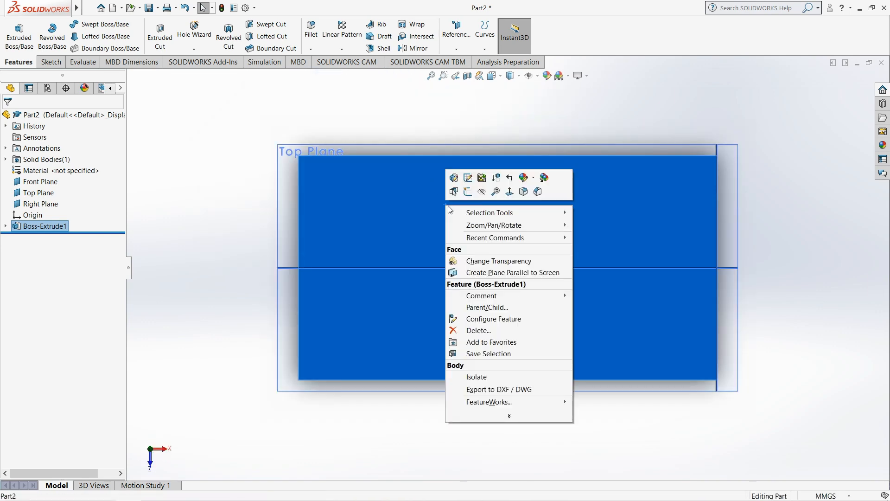
{"action": "left_click", "coordinate": [469, 192]}
{"action": "left_click", "coordinate": [89, 8]}
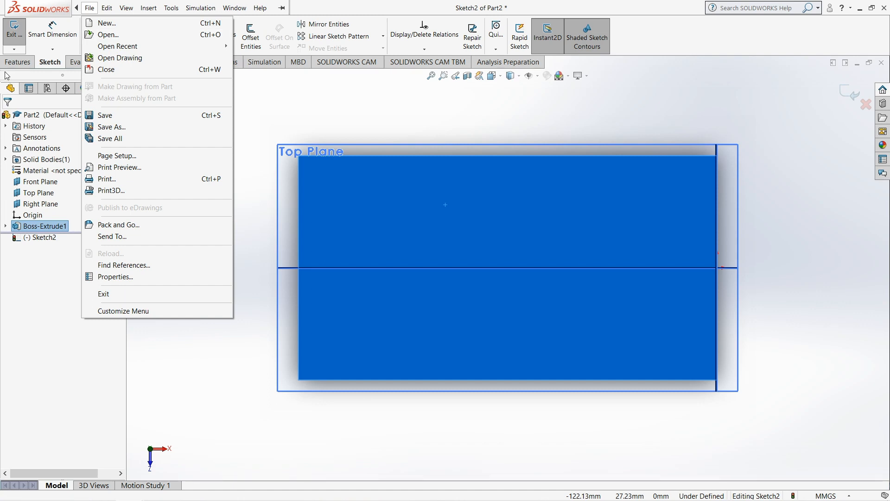
{"action": "left_click", "coordinate": [299, 109]}
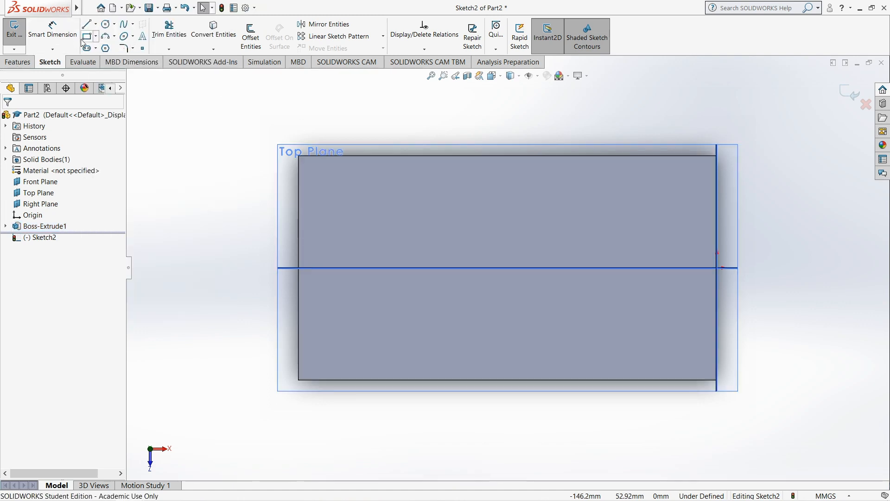
{"action": "left_click", "coordinate": [86, 38]}
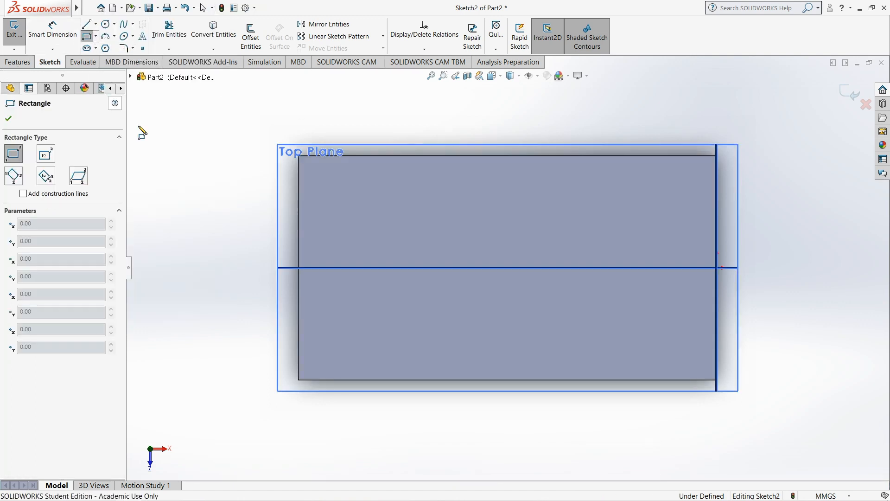
{"action": "left_click", "coordinate": [299, 157]}
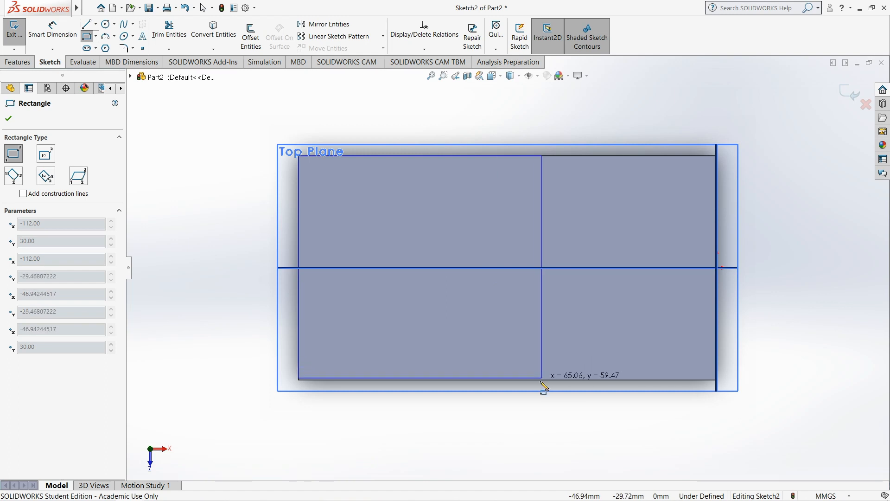
{"action": "left_click", "coordinate": [540, 379]}
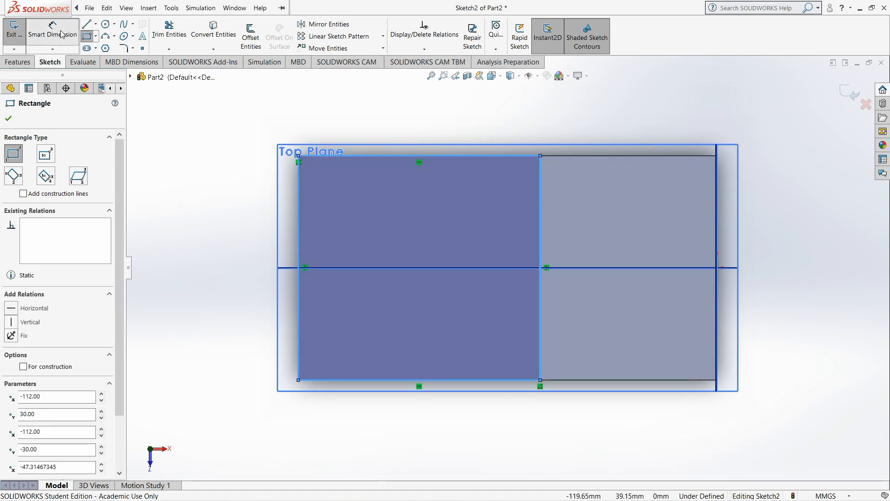
- Dimension the rectangle's length along the base as 52 mm and finish the sketch
{"action": "left_click", "coordinate": [54, 30]}
{"action": "left_click", "coordinate": [420, 158]}
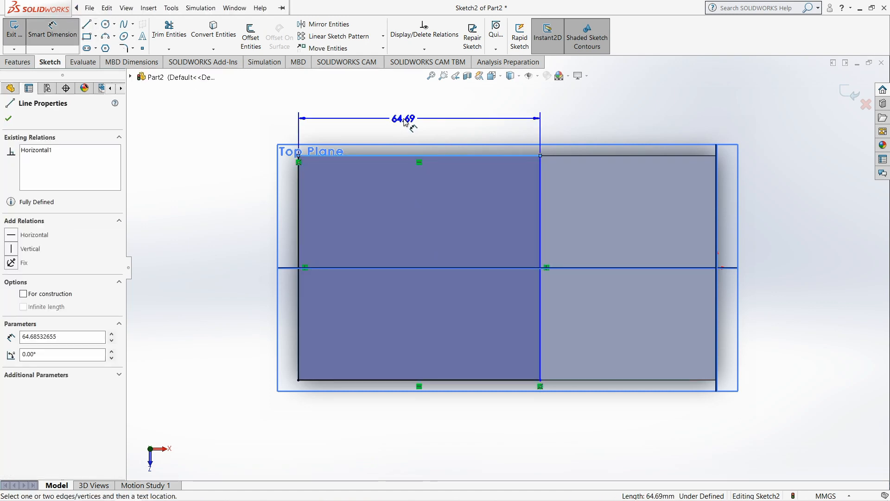
{"action": "left_click", "coordinate": [369, 108]}
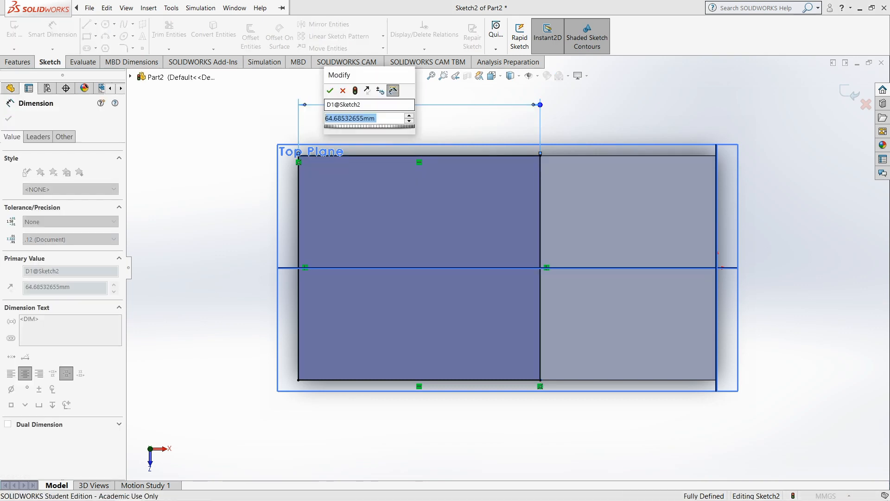
{"action": "type", "text": "52"}
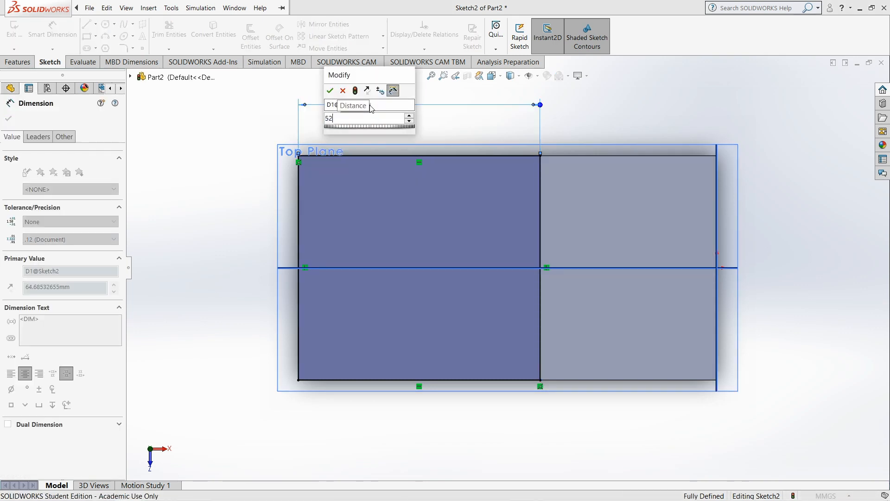
{"action": "key", "text": "Return"}
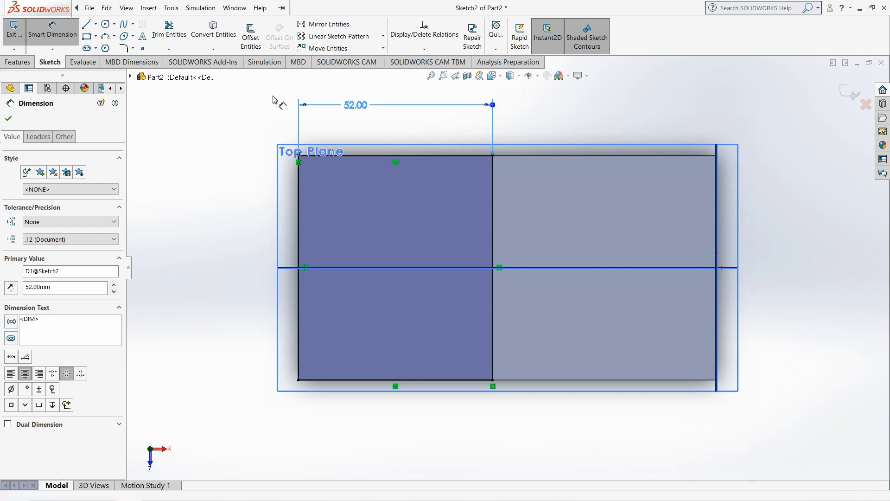
{"action": "left_click", "coordinate": [14, 29]}
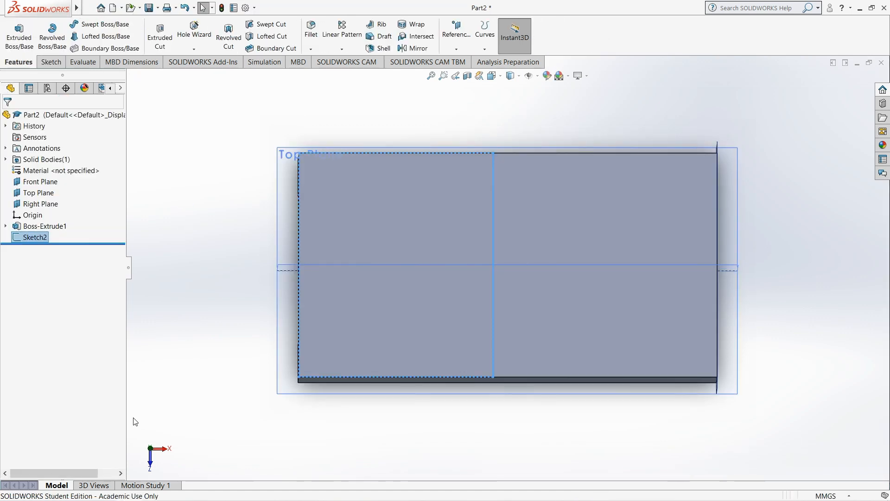
- Check the reference drawing in Photos and extrude the rectangle 60 mm upward from the base's top face
{"action": "left_click", "coordinate": [101, 494]}
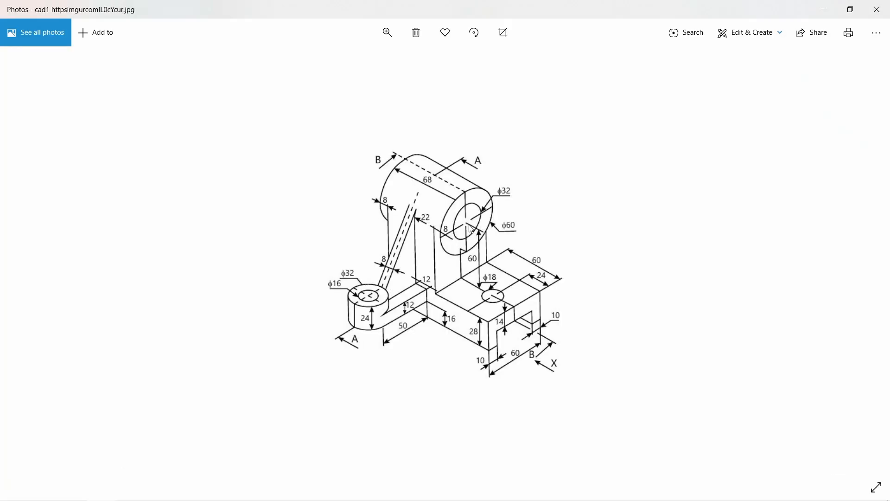
{"action": "left_click", "coordinate": [824, 9]}
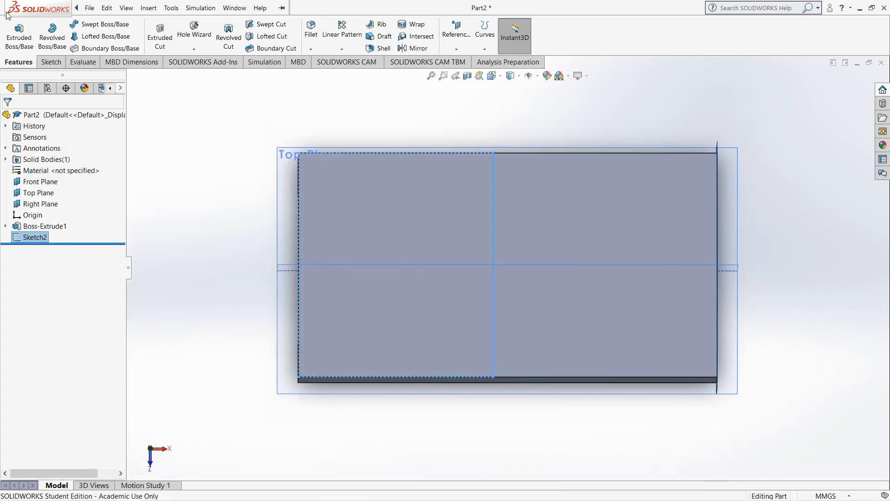
{"action": "left_click", "coordinate": [19, 34]}
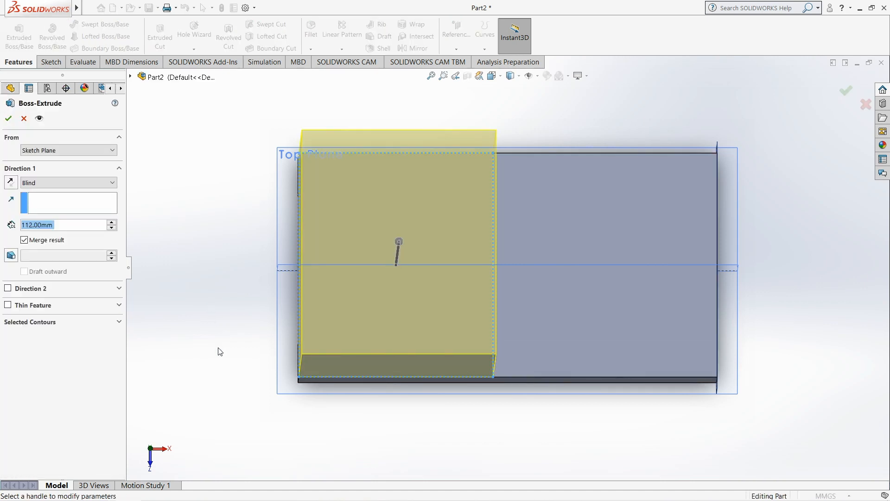
{"action": "middle_click_drag", "start_coordinate": [219, 352], "coordinate": [240, 257]}
{"action": "left_click", "coordinate": [28, 224]}
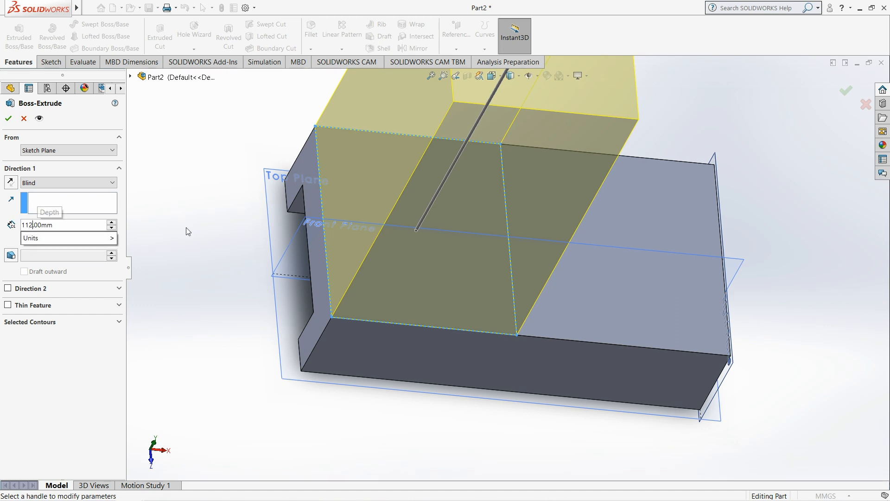
{"action": "key", "text": "BackSpace"}
{"action": "key", "text": "BackSpace"}
{"action": "key", "text": "Delete"}
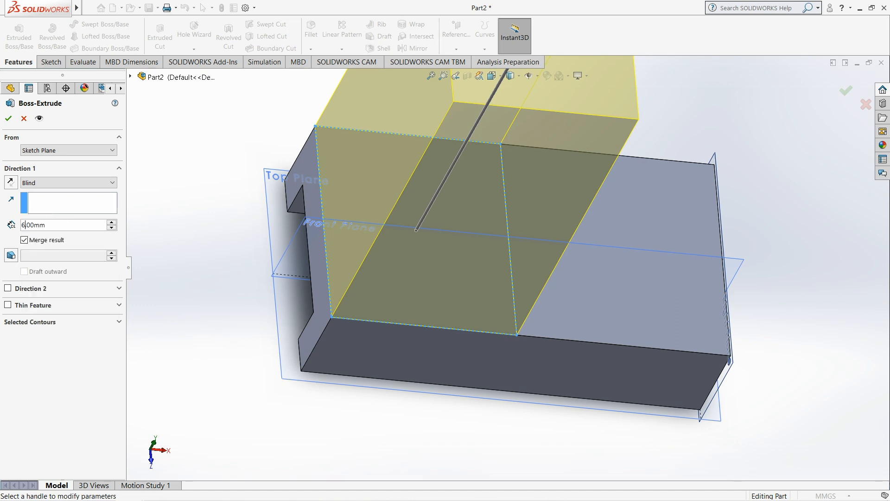
{"action": "type", "text": "60"}
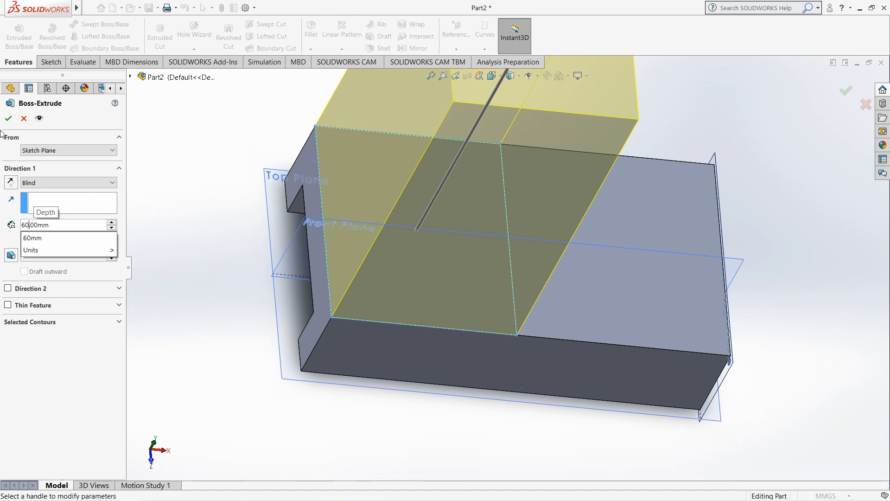
{"action": "key", "text": "Return"}
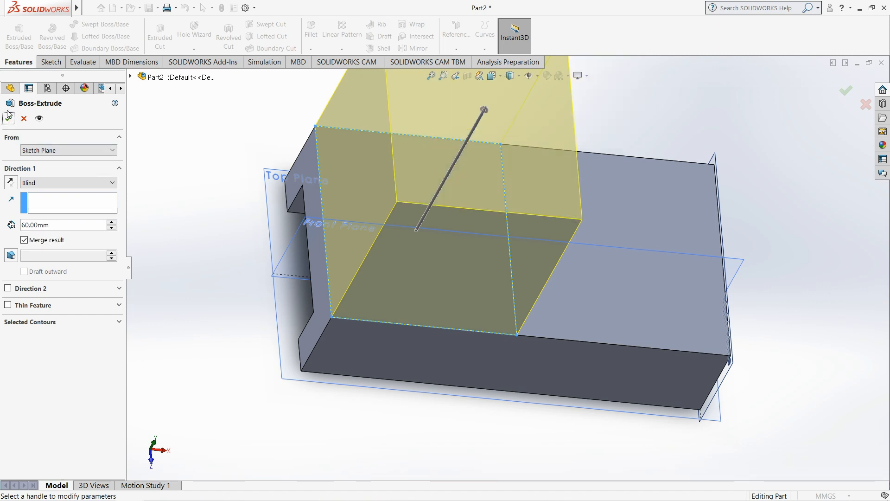
{"action": "left_click", "coordinate": [8, 118]}
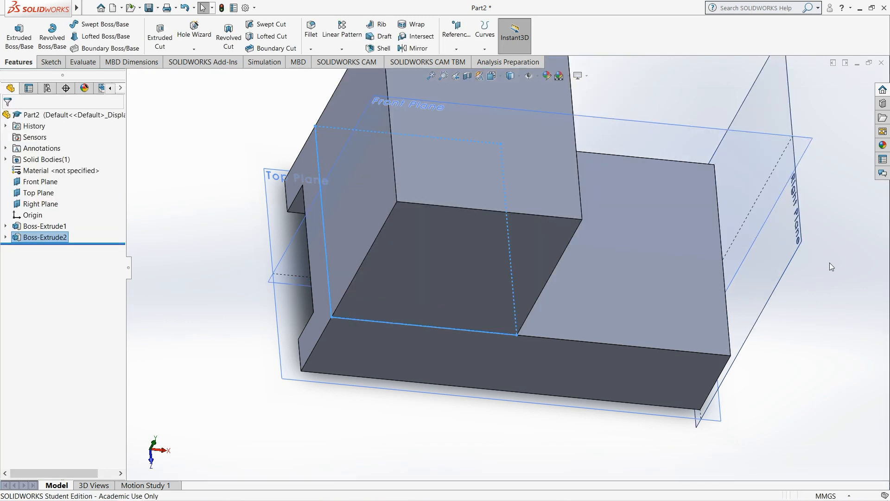
- Consult the drawing in Photos and sketch a circle about 37 mm in diameter on the block's inner vertical face, centred on its top edge's midpoint
{"action": "middle_click_drag", "start_coordinate": [830, 262], "coordinate": [760, 191]}
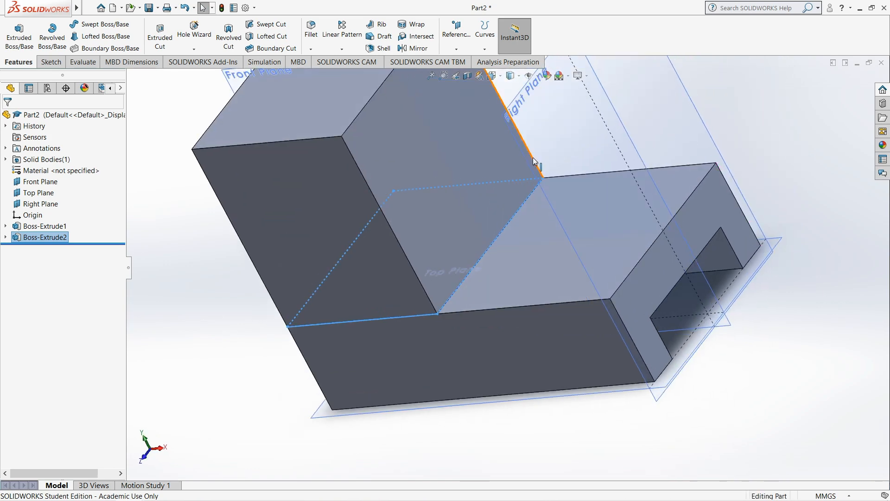
{"action": "mouse_move", "coordinate": [94, 490]}
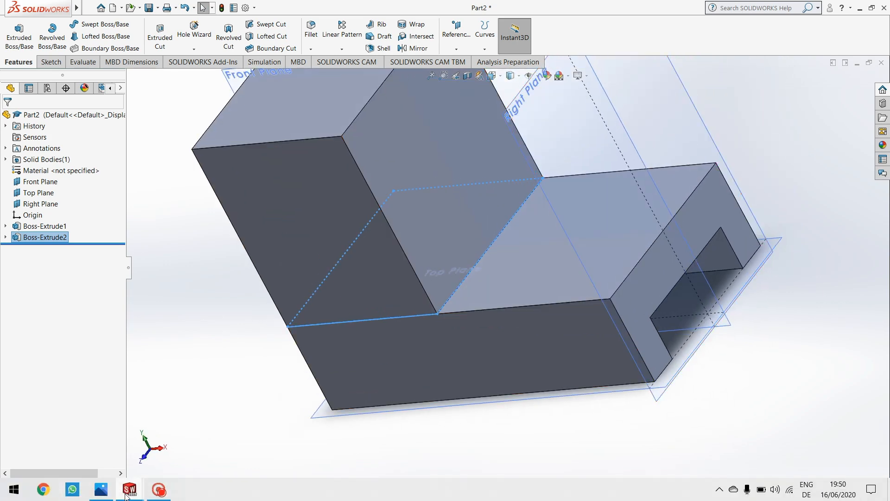
{"action": "mouse_move", "coordinate": [126, 495]}
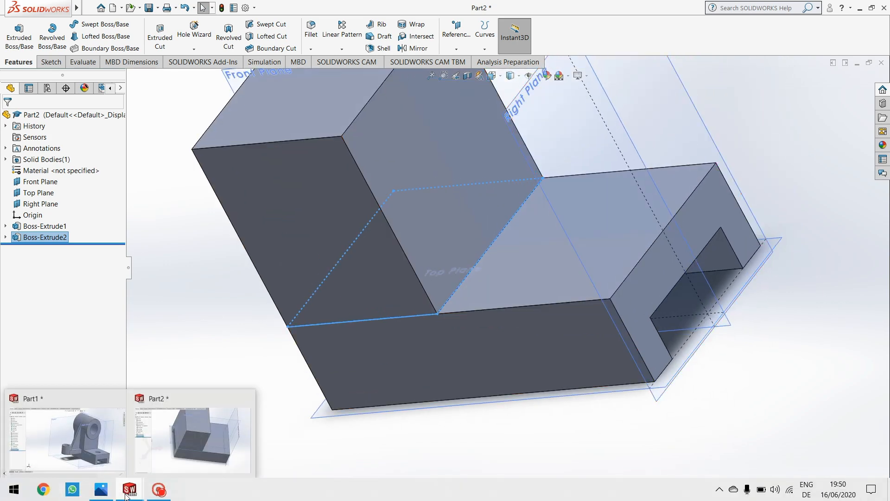
{"action": "left_click", "coordinate": [101, 489]}
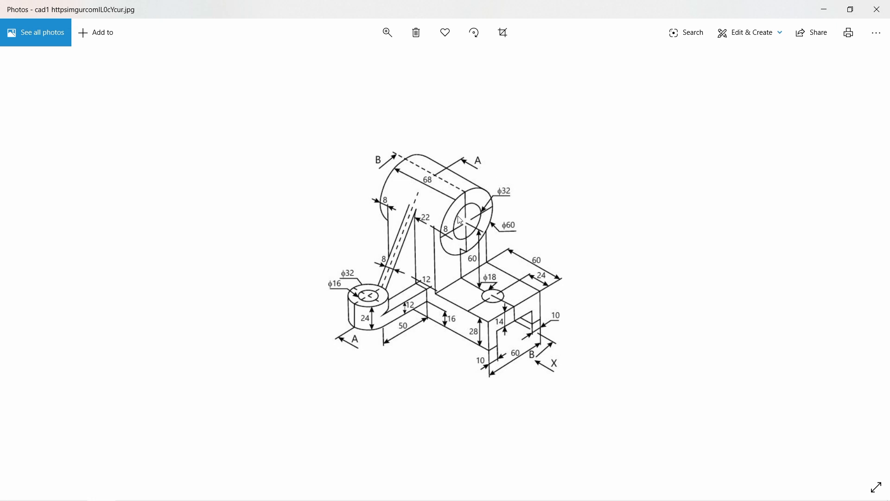
{"action": "left_click", "coordinate": [824, 9]}
{"action": "right_click", "coordinate": [440, 127]}
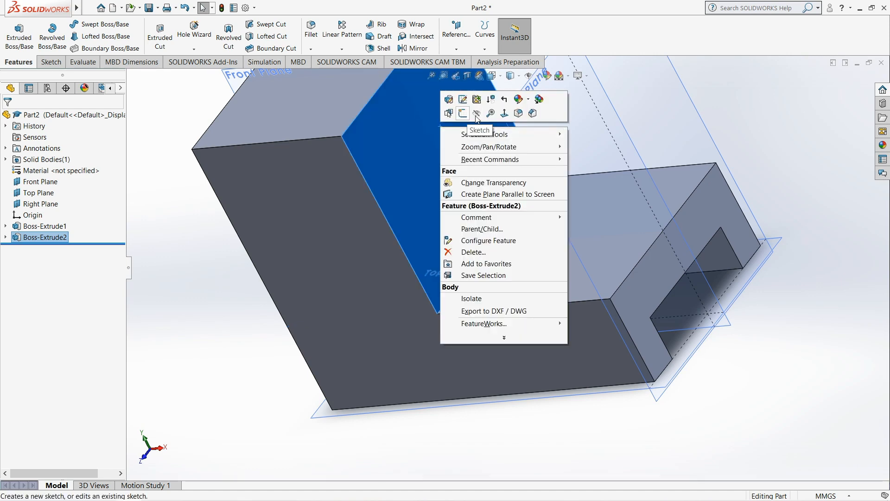
{"action": "left_click", "coordinate": [505, 114]}
{"action": "right_click", "coordinate": [478, 141]}
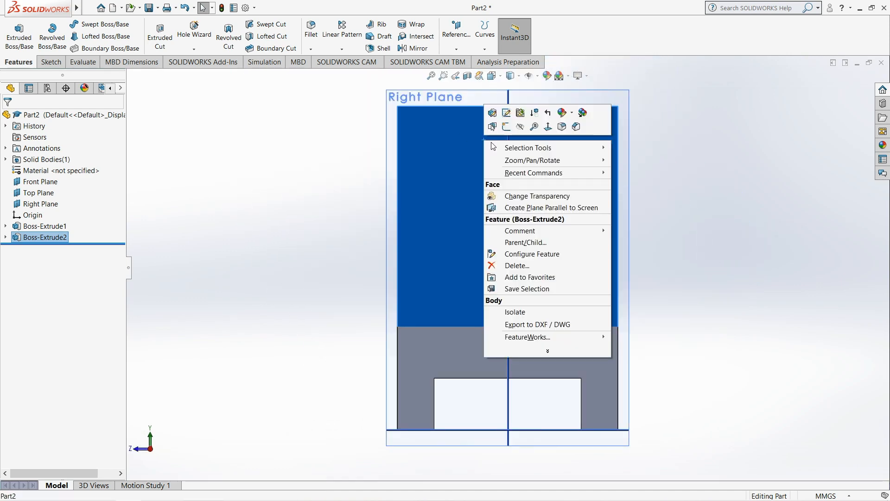
{"action": "left_click", "coordinate": [482, 110]}
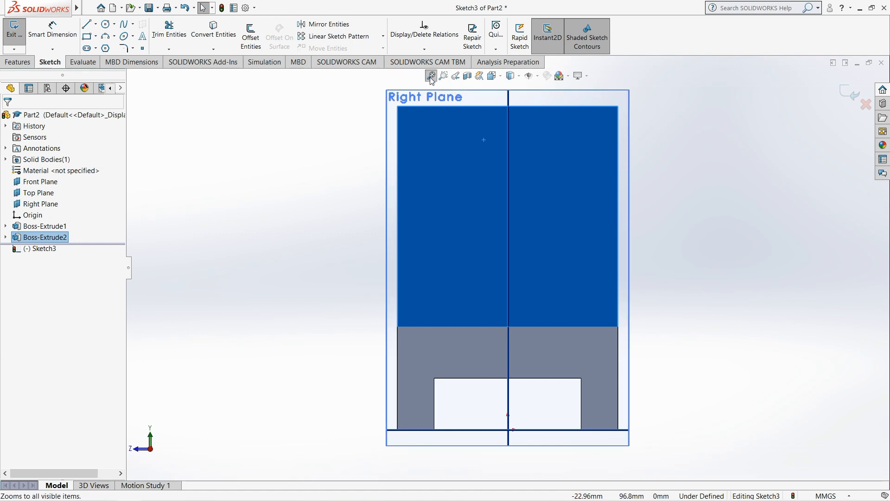
{"action": "left_click", "coordinate": [107, 24]}
{"action": "left_click", "coordinate": [508, 106]}
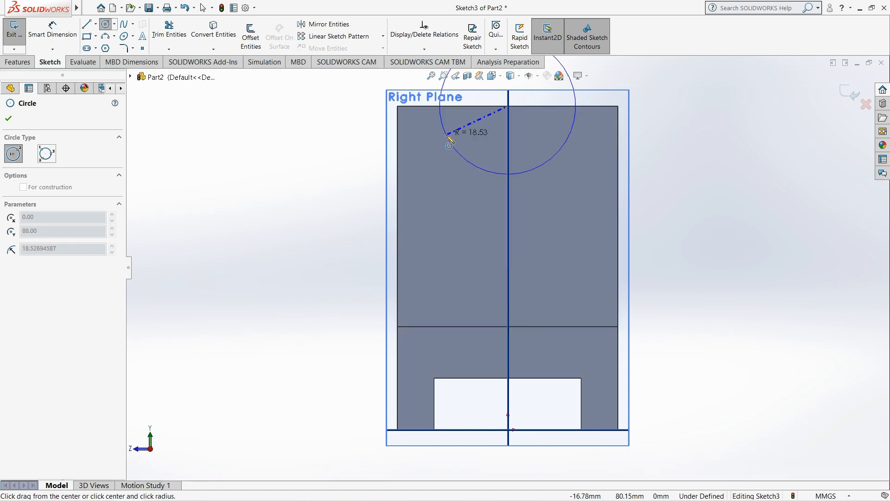
{"action": "left_click", "coordinate": [446, 135]}
- Dimension the circle's diameter as 60 mm and finish the sketch
{"action": "left_click", "coordinate": [41, 33]}
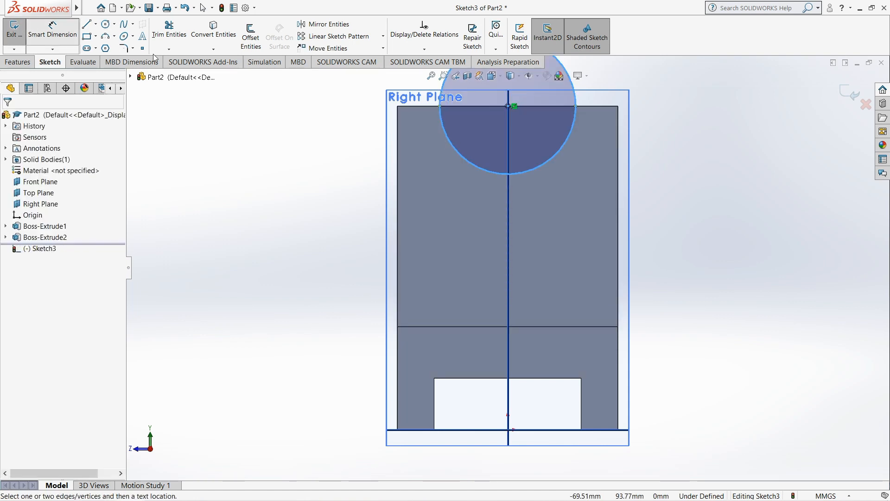
{"action": "left_click", "coordinate": [447, 135]}
{"action": "left_click", "coordinate": [265, 162]}
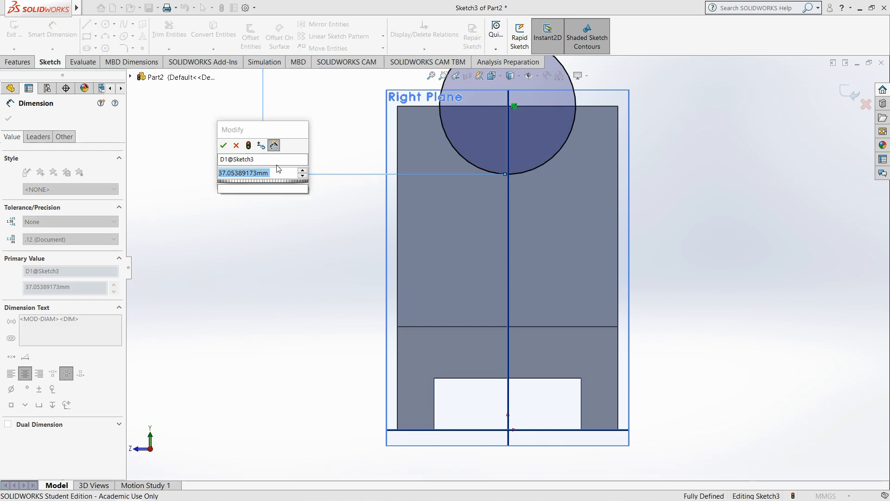
{"action": "type", "text": "60"}
{"action": "left_click", "coordinate": [224, 145]}
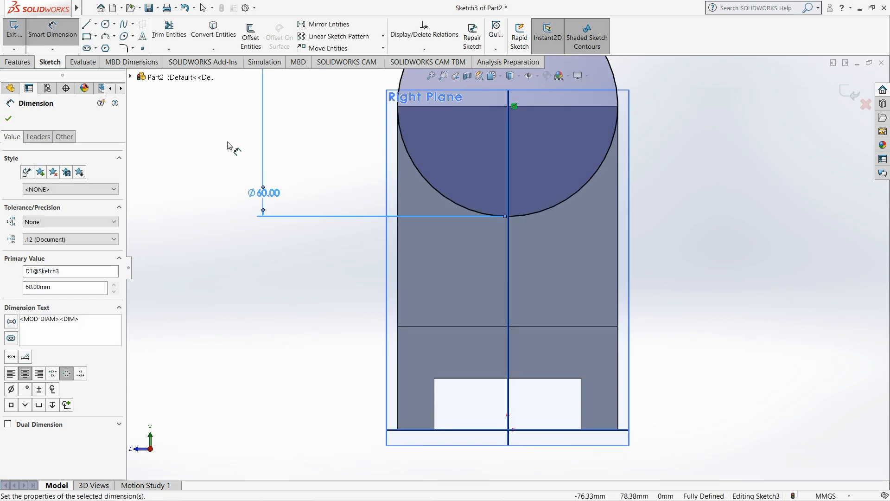
{"action": "left_click", "coordinate": [53, 37]}
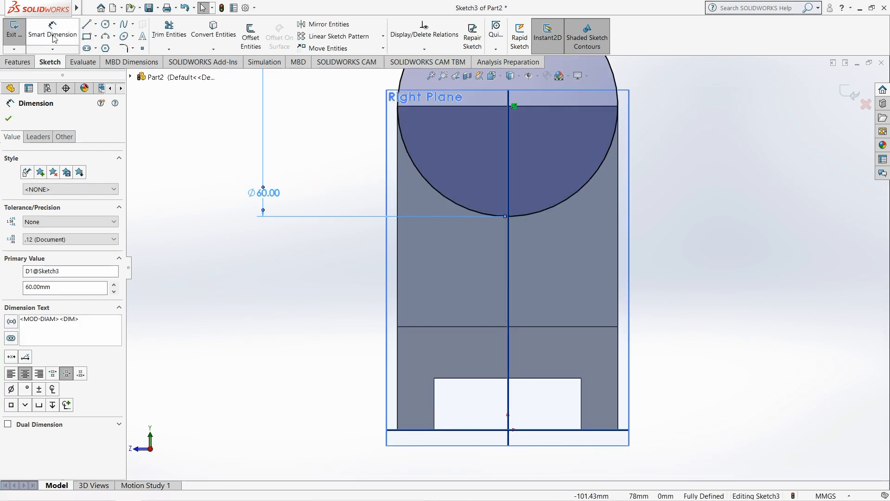
{"action": "left_click", "coordinate": [13, 29]}
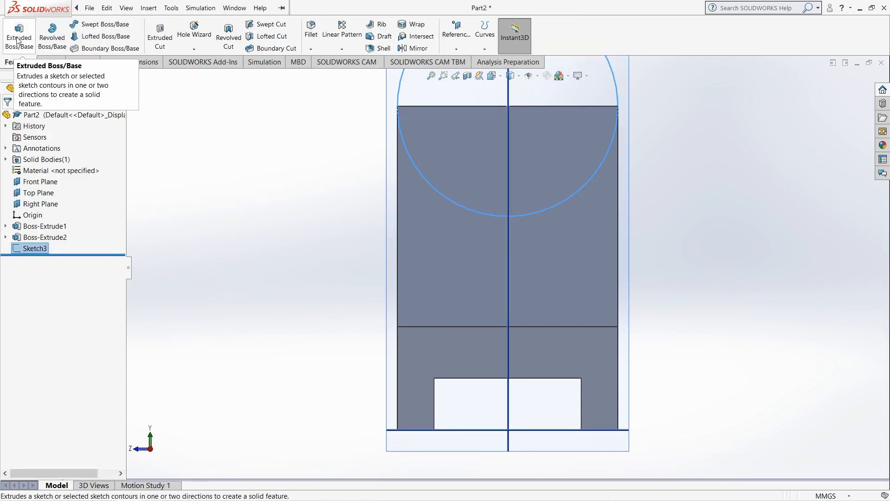
- Extrude the circle 8 mm outward from the block's face and 60 mm in the second direction
{"action": "left_click", "coordinate": [19, 37]}
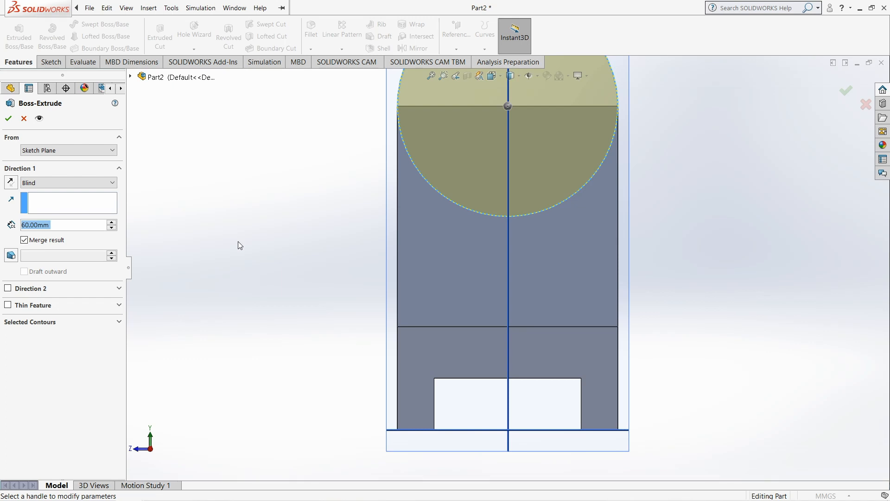
{"action": "left_click", "coordinate": [24, 225]}
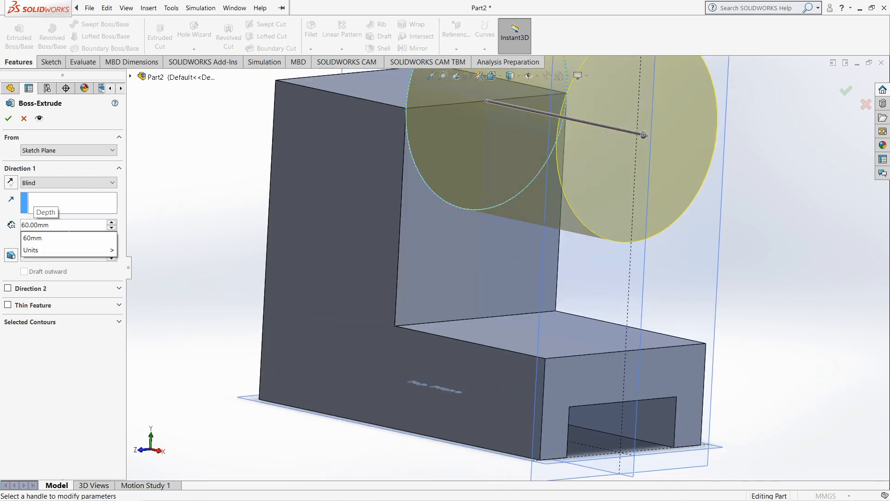
{"action": "key", "text": "BackSpace"}
{"action": "key", "text": "BackSpace"}
{"action": "type", "text": "8"}
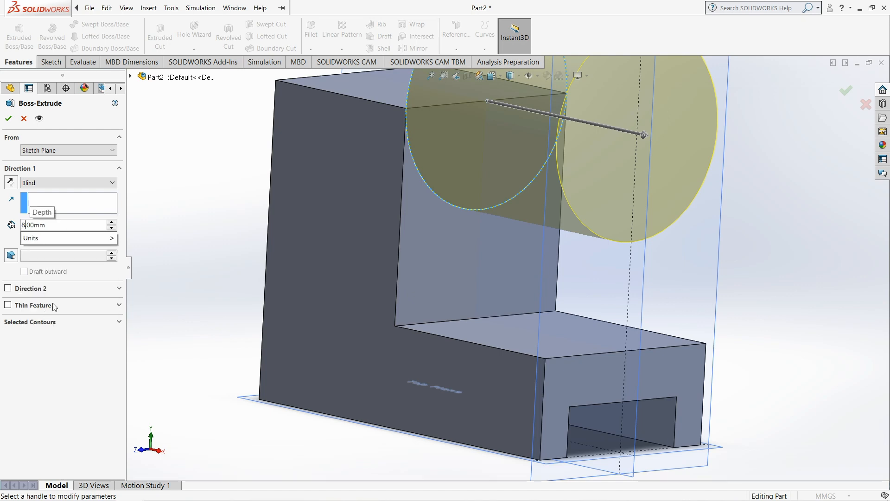
{"action": "key", "text": "Return"}
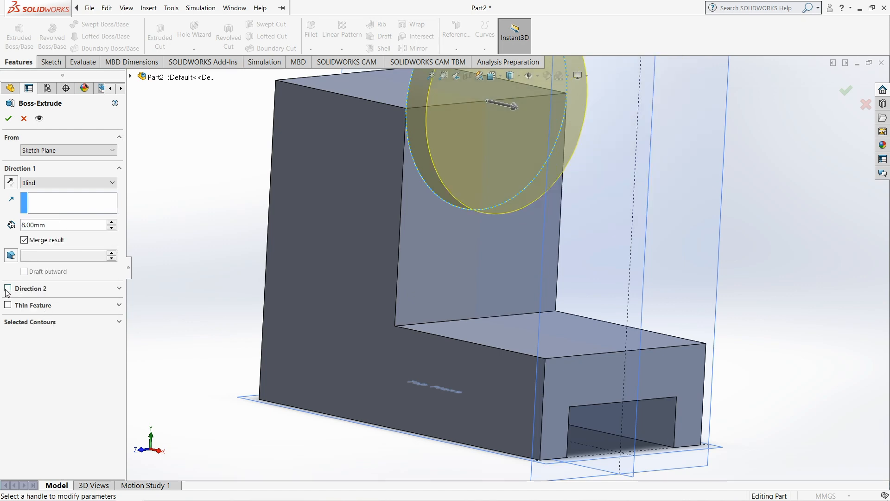
{"action": "left_click", "coordinate": [7, 288]}
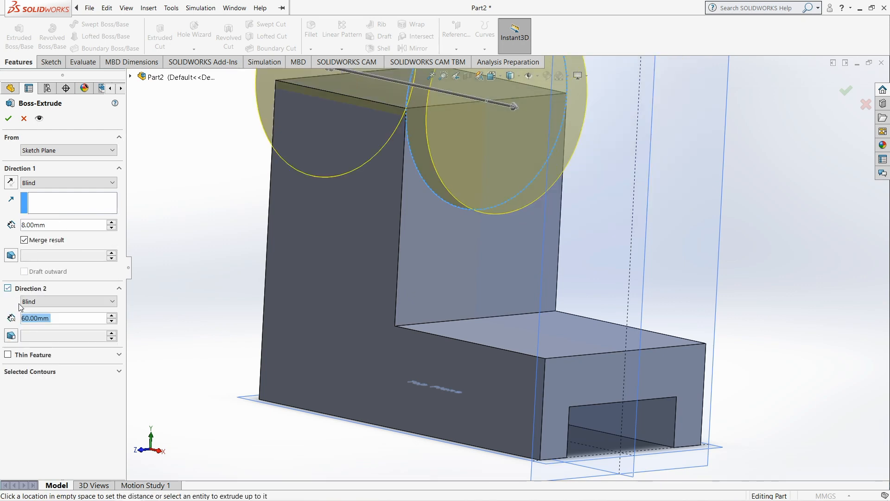
{"action": "left_click", "coordinate": [6, 120]}
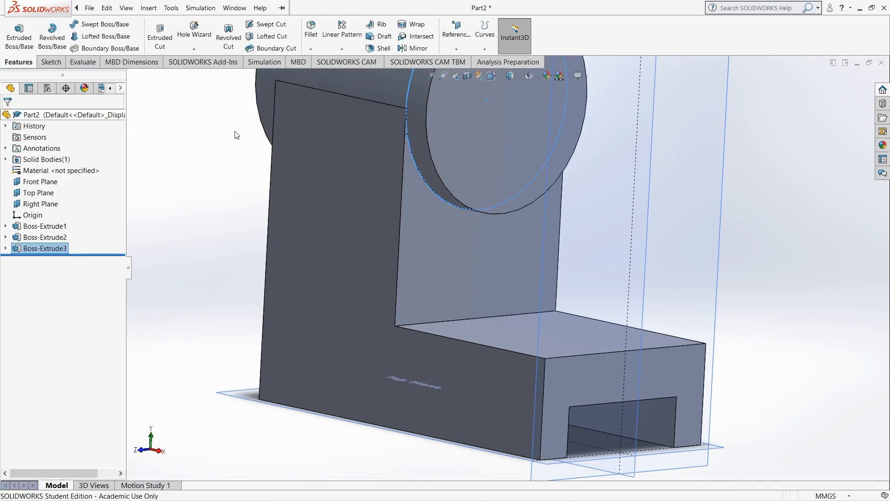
- Sketch a circle about 22 mm in diameter on the cylinder's front end face, centred on the vertical centre plane near the cylinder's axis
{"action": "right_click", "coordinate": [460, 121]}
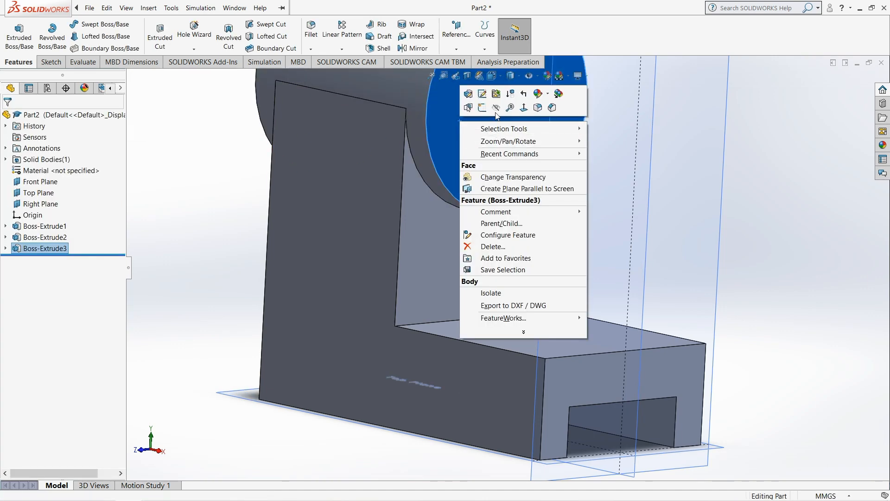
{"action": "left_click", "coordinate": [524, 107]}
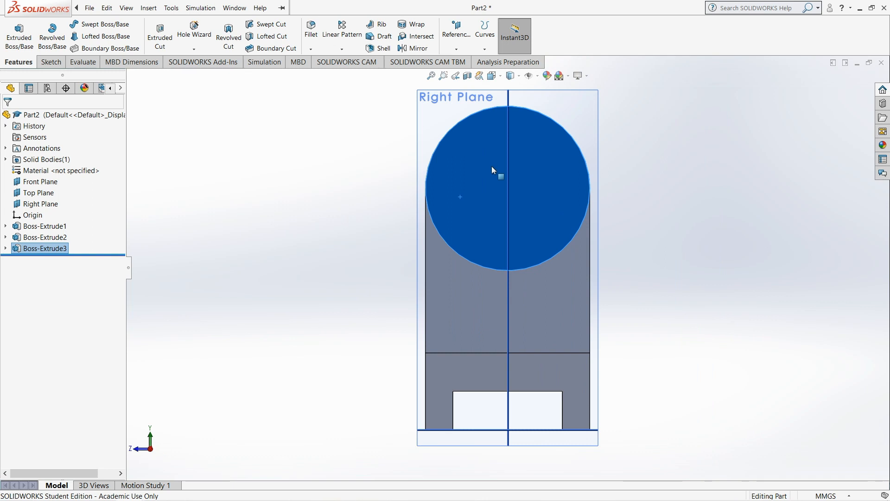
{"action": "right_click", "coordinate": [492, 168]}
{"action": "left_click", "coordinate": [516, 158]}
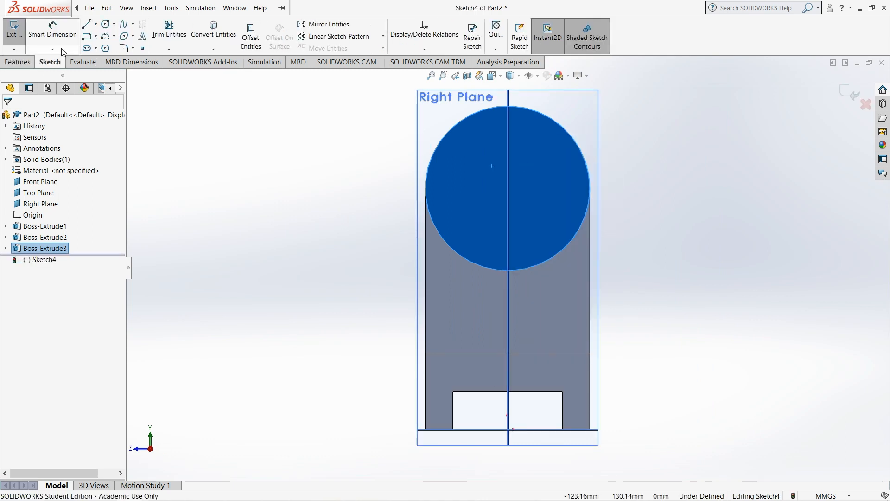
{"action": "left_click", "coordinate": [106, 23]}
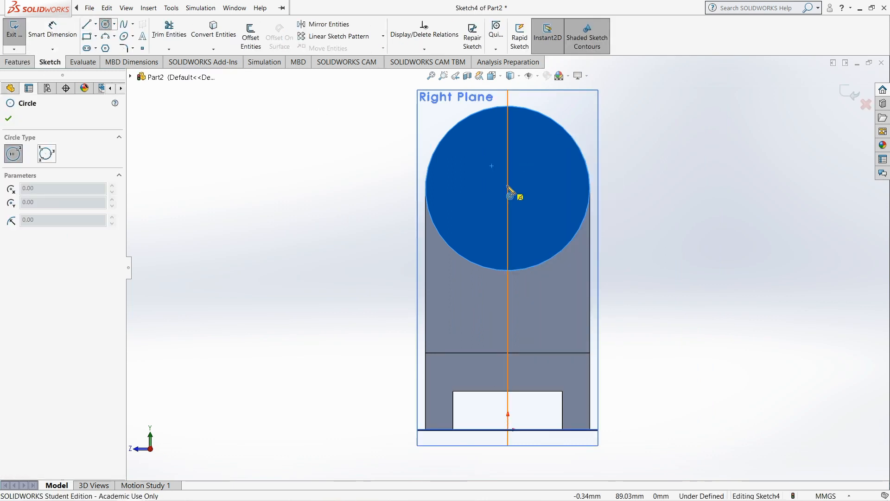
{"action": "left_click_drag", "start_coordinate": [508, 187], "coordinate": [478, 184]}
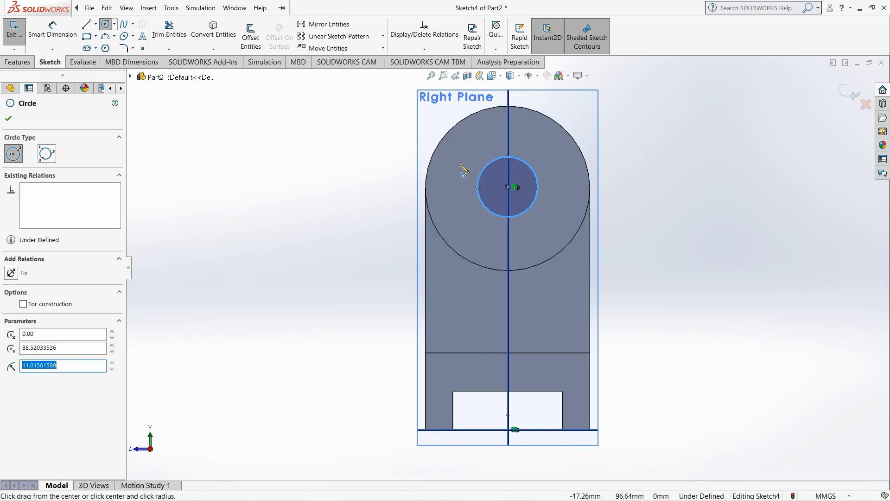
- Dimension the small circle's centre 60 mm above the base's top edge
{"action": "left_click", "coordinate": [52, 29]}
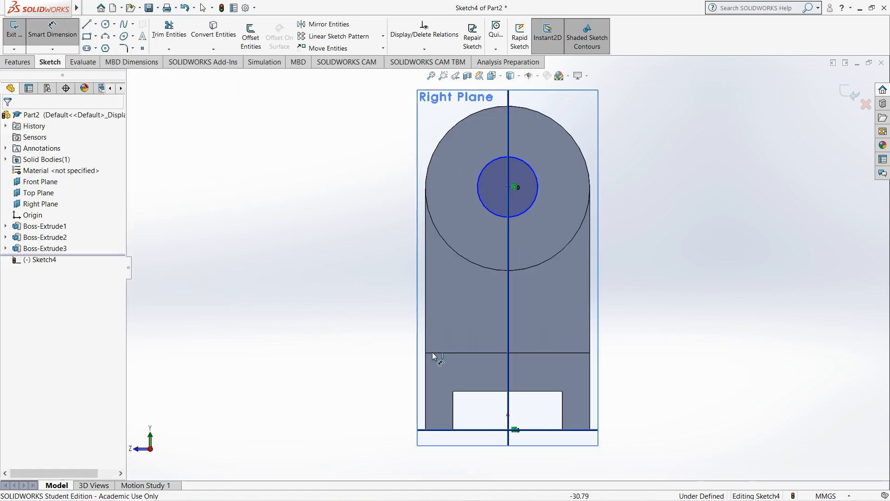
{"action": "left_click", "coordinate": [473, 352]}
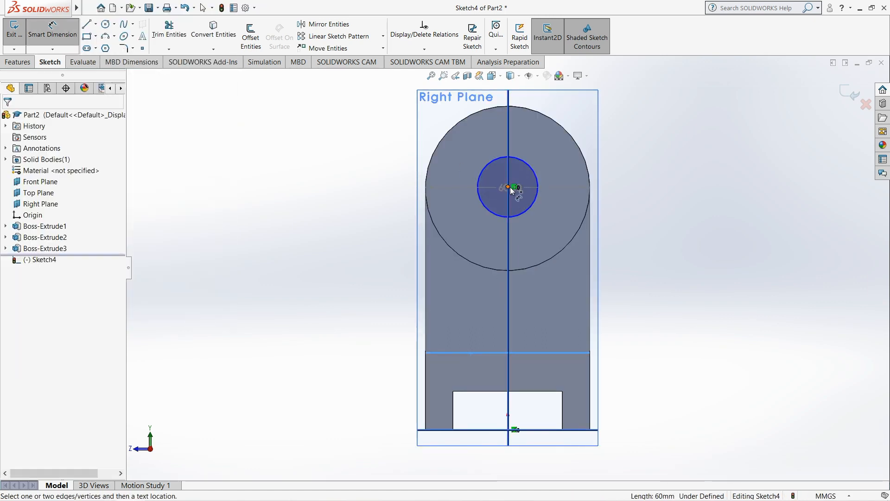
{"action": "left_click", "coordinate": [508, 187]}
{"action": "left_click", "coordinate": [686, 186]}
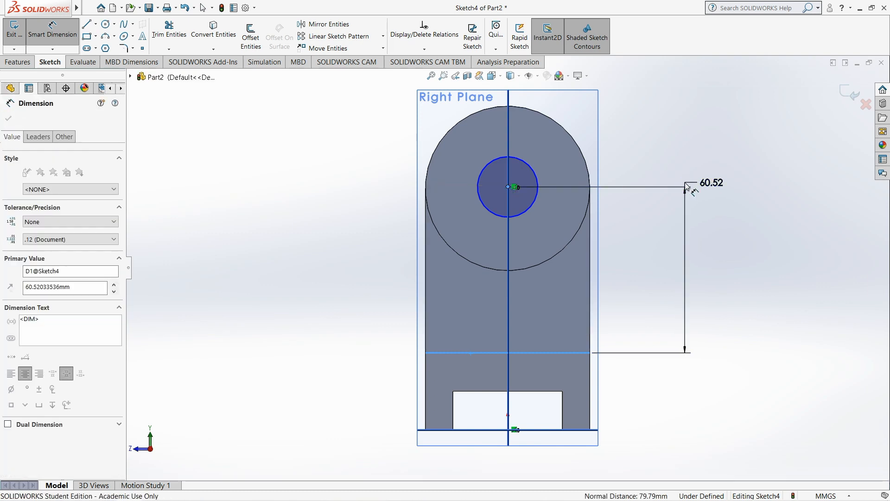
{"action": "type", "text": "60"}
{"action": "key", "text": "Return"}
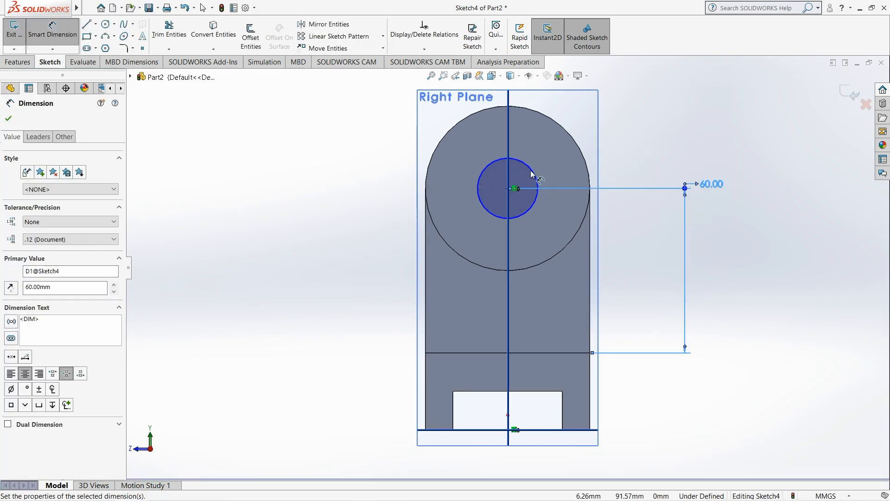
- Dimension the small circle's diameter as 32 mm and finish the sketch
{"action": "left_click", "coordinate": [535, 172]}
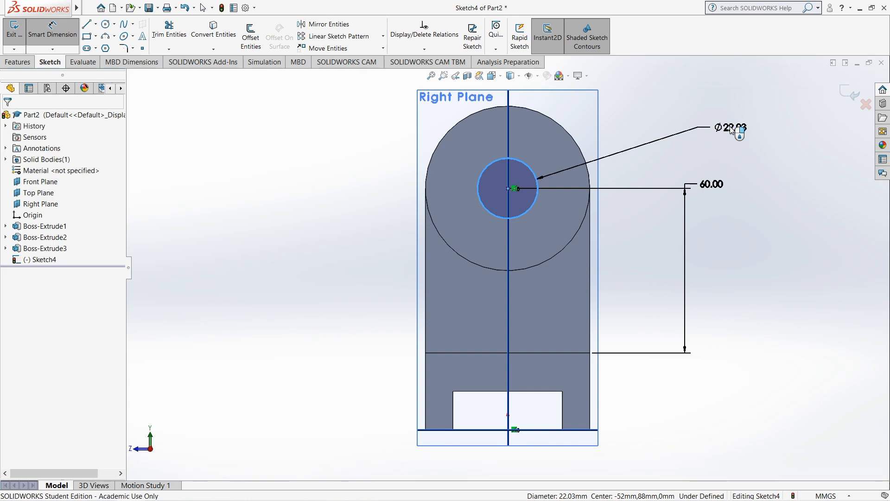
{"action": "left_click", "coordinate": [730, 130]}
{"action": "type", "text": "32"}
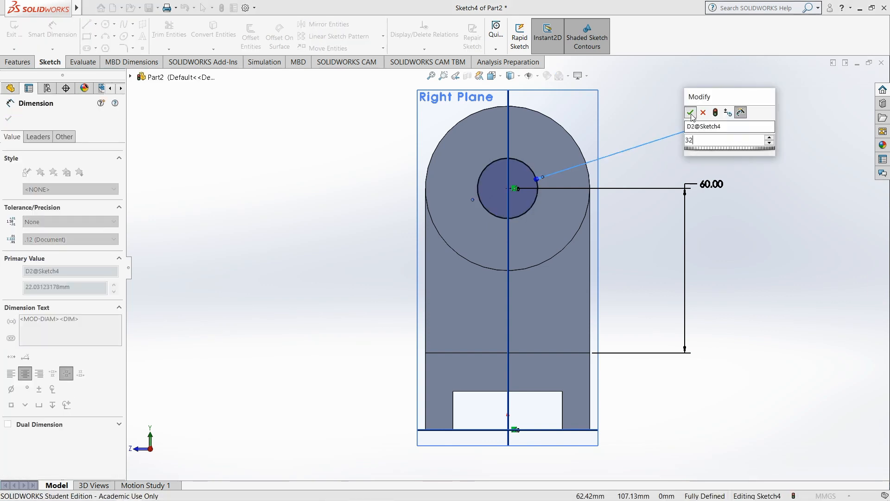
{"action": "left_click", "coordinate": [690, 113]}
{"action": "left_click", "coordinate": [76, 26]}
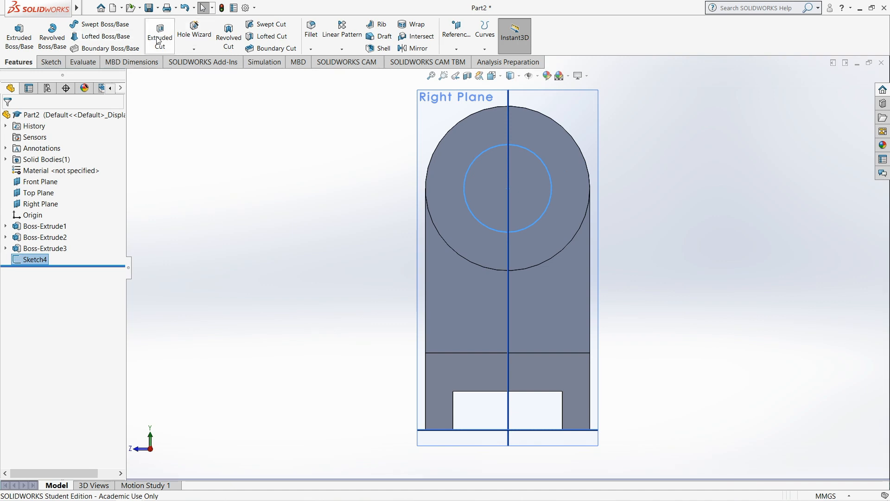
- Cut the 32 mm circle through the full length of the cylinder with a Through All extruded cut
{"action": "left_click", "coordinate": [160, 37]}
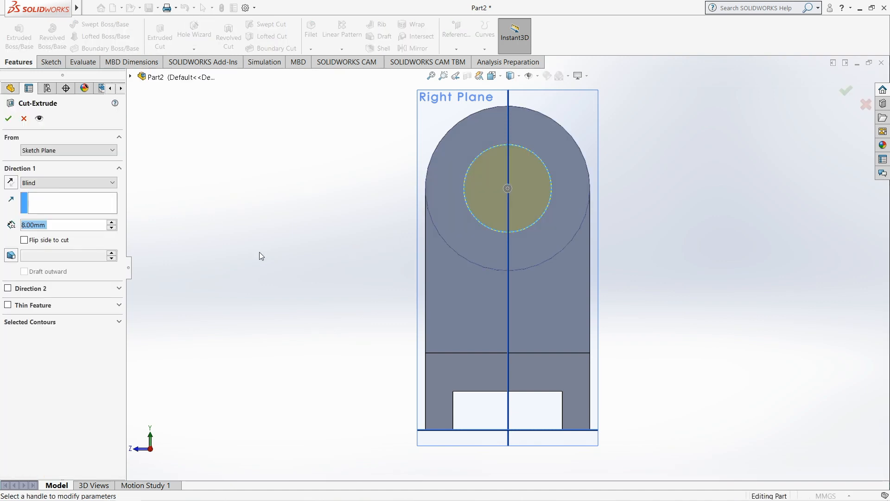
{"action": "left_click", "coordinate": [31, 183]}
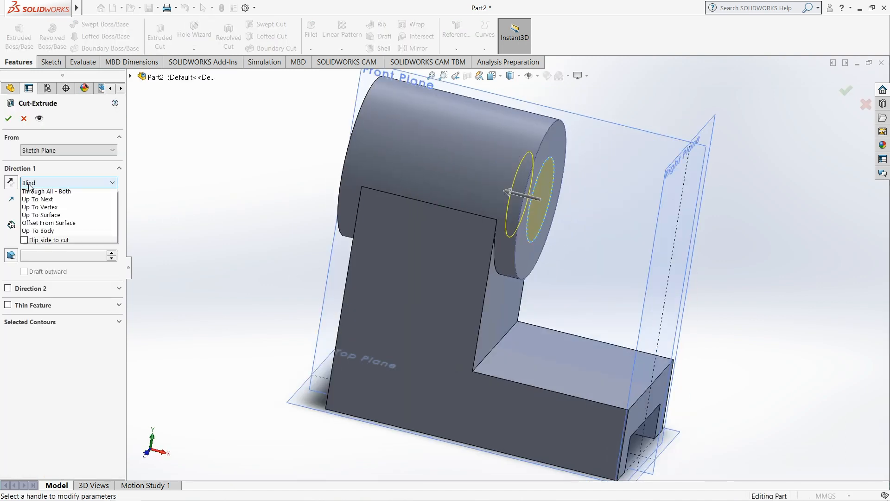
{"action": "left_click", "coordinate": [37, 198]}
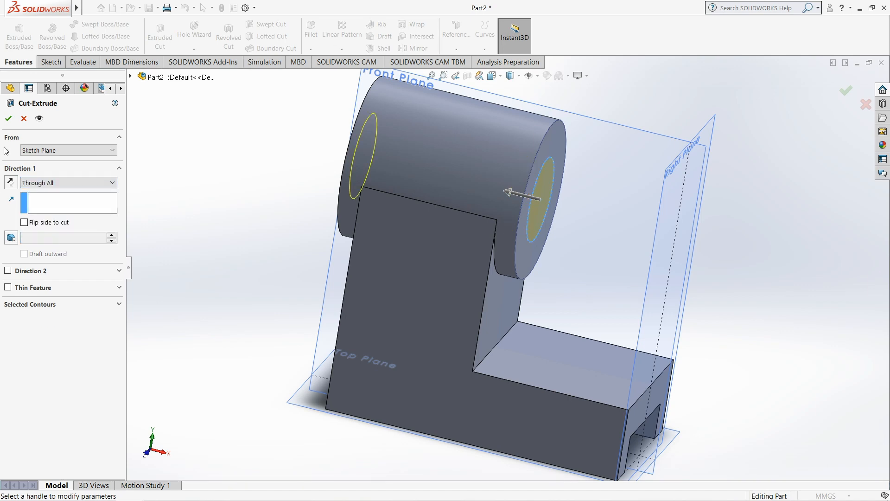
{"action": "left_click", "coordinate": [7, 118]}
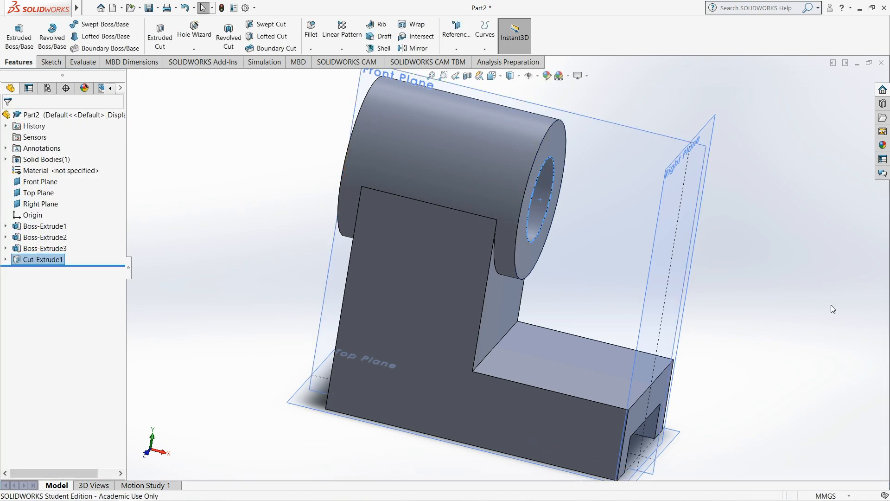
- Consult the drawing in Photos and sketch a circle about 13 mm in diameter on the base's exposed top face, off its centre line
{"action": "middle_click_drag", "start_coordinate": [796, 282], "coordinate": [490, 411]}
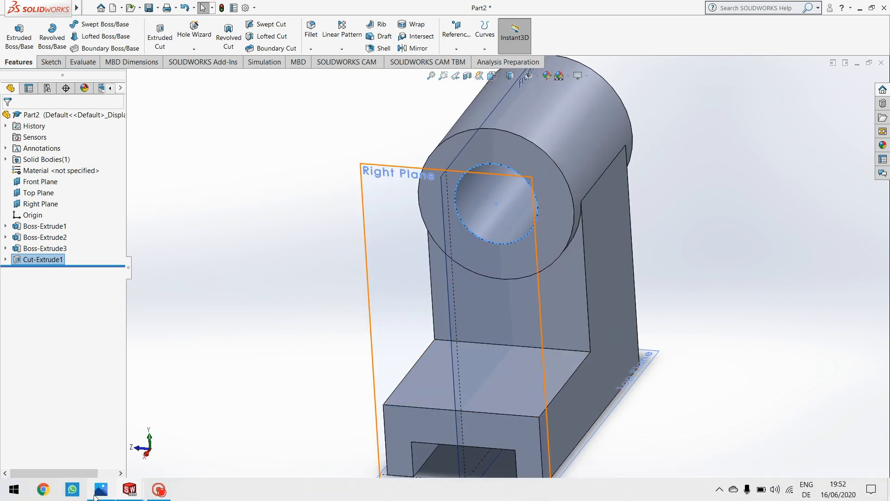
{"action": "left_click", "coordinate": [100, 490]}
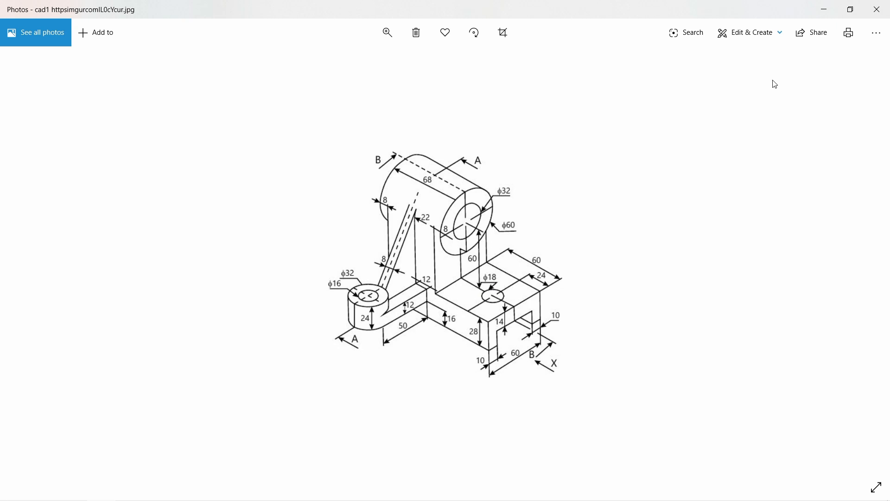
{"action": "left_click", "coordinate": [824, 9]}
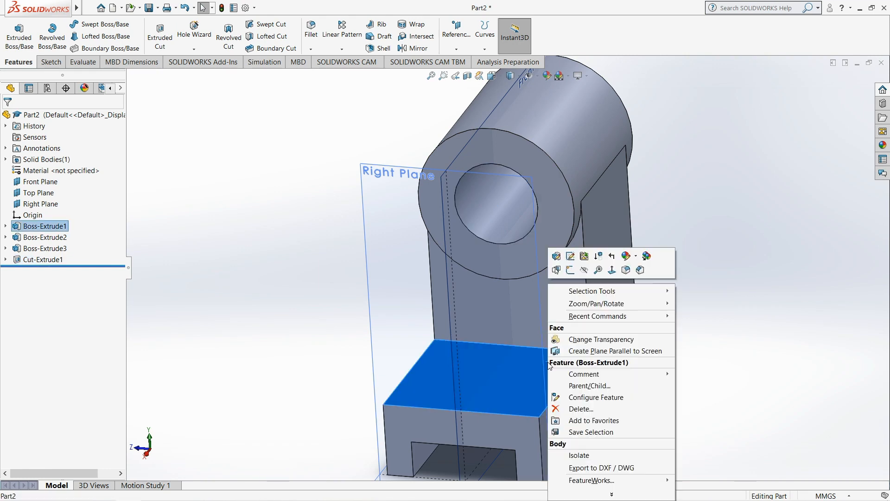
{"action": "right_click", "coordinate": [547, 361]}
{"action": "left_click", "coordinate": [611, 270]}
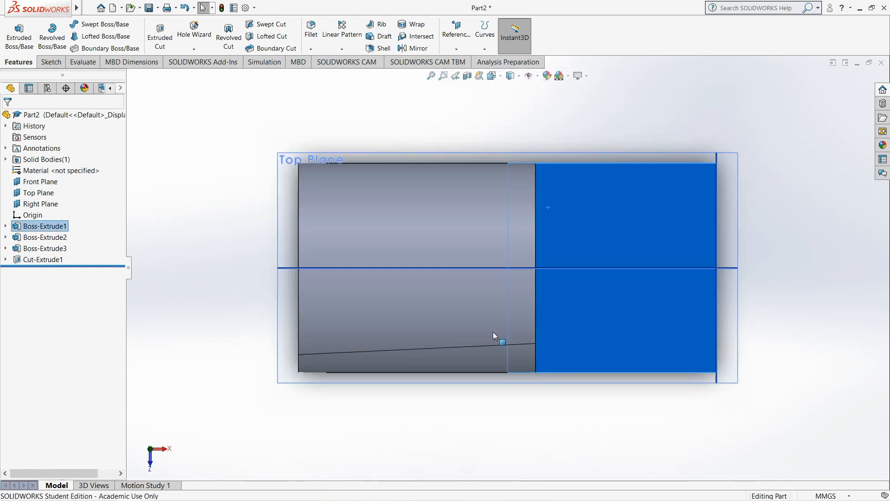
{"action": "right_click", "coordinate": [639, 196]}
{"action": "left_click", "coordinate": [661, 185]}
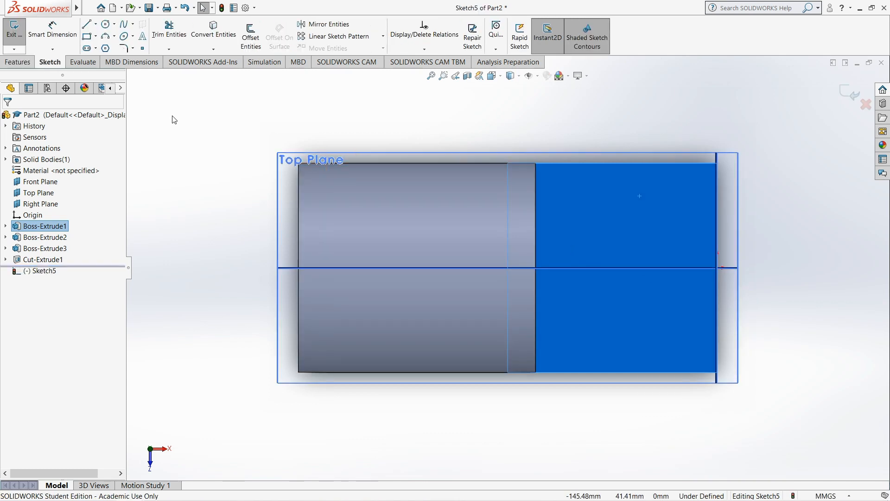
{"action": "left_click", "coordinate": [108, 24]}
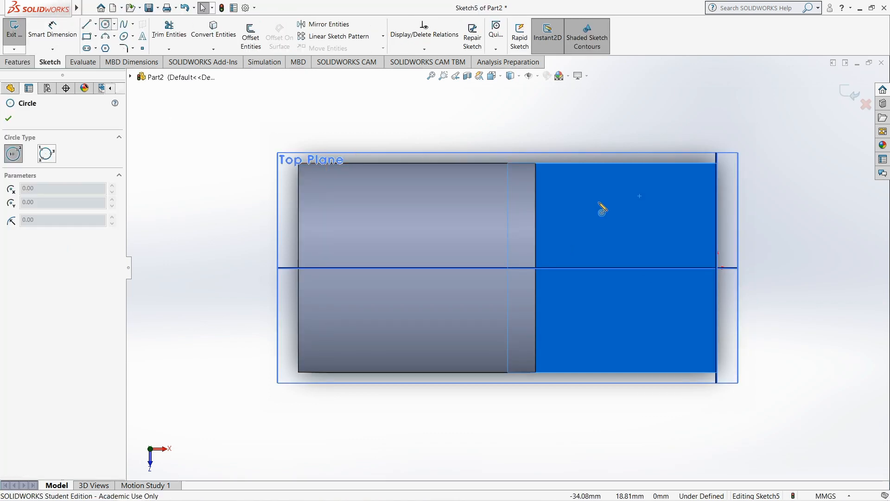
{"action": "left_click", "coordinate": [598, 202]}
{"action": "left_click", "coordinate": [611, 221]}
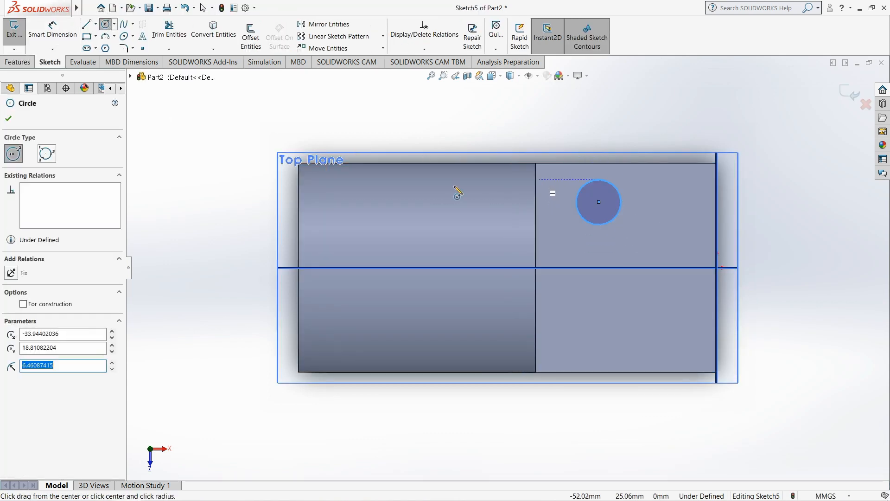
- Dimension the circle's centre 24 mm from the Right Plane at the base's free end
{"action": "left_click", "coordinate": [55, 37]}
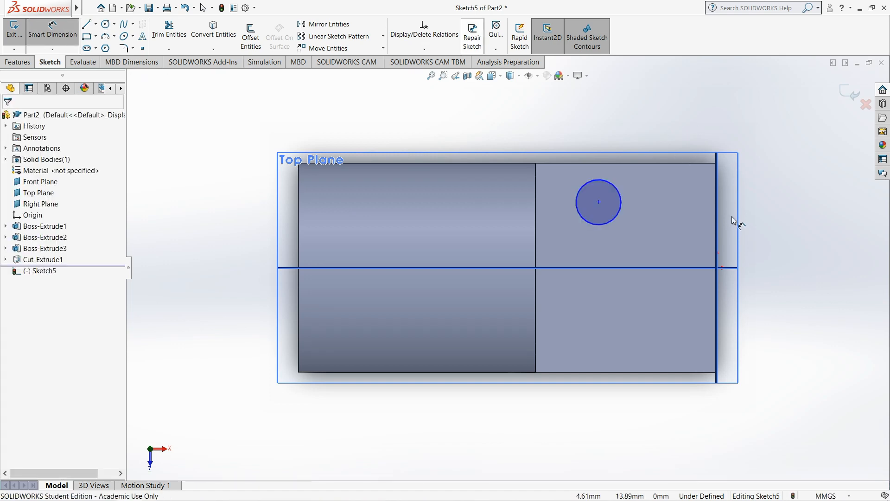
{"action": "left_click", "coordinate": [700, 216]}
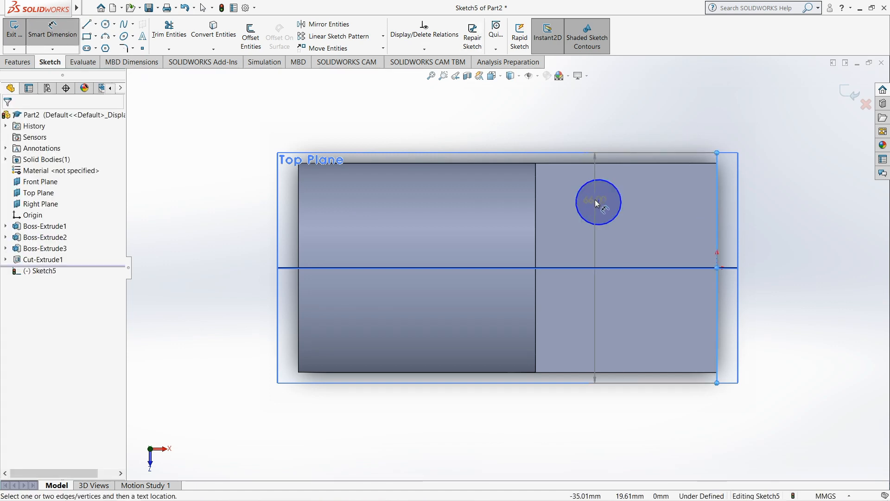
{"action": "left_click", "coordinate": [638, 114]}
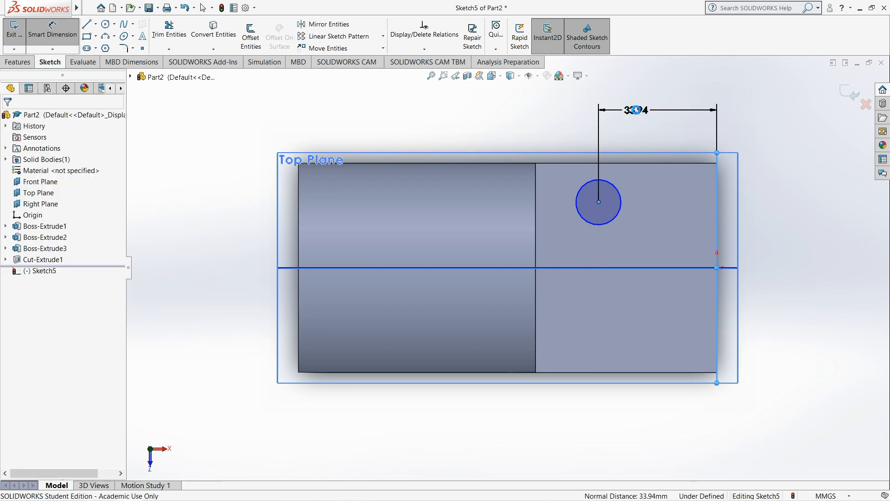
{"action": "double_click", "coordinate": [638, 113]}
{"action": "type", "text": "24"}
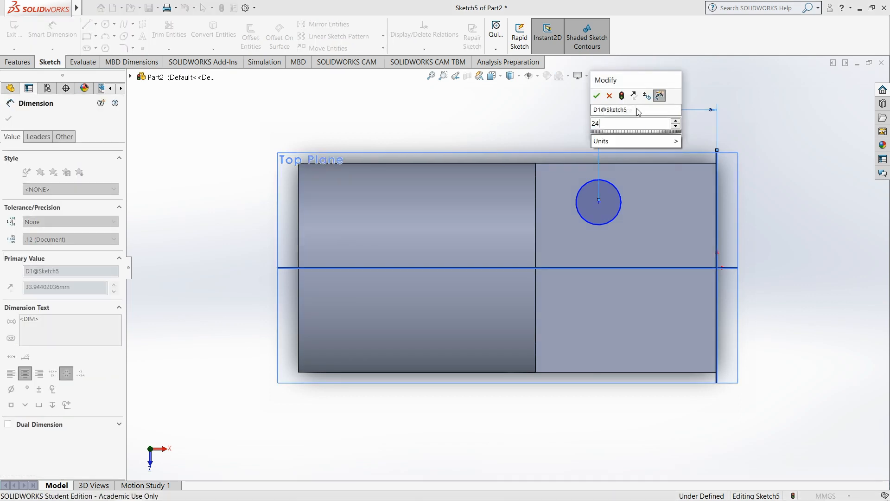
{"action": "left_click", "coordinate": [597, 96]}
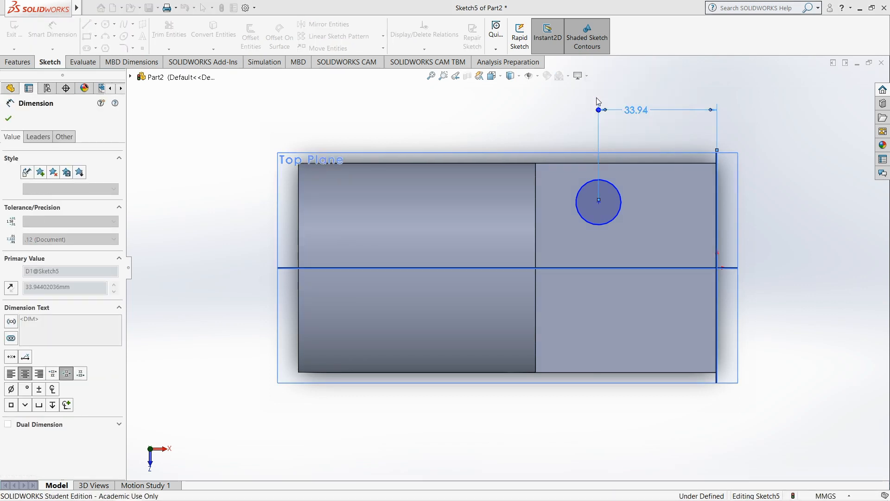
- Dimension the circle's centre 30 mm from the base's long side edge
{"action": "left_click", "coordinate": [608, 166]}
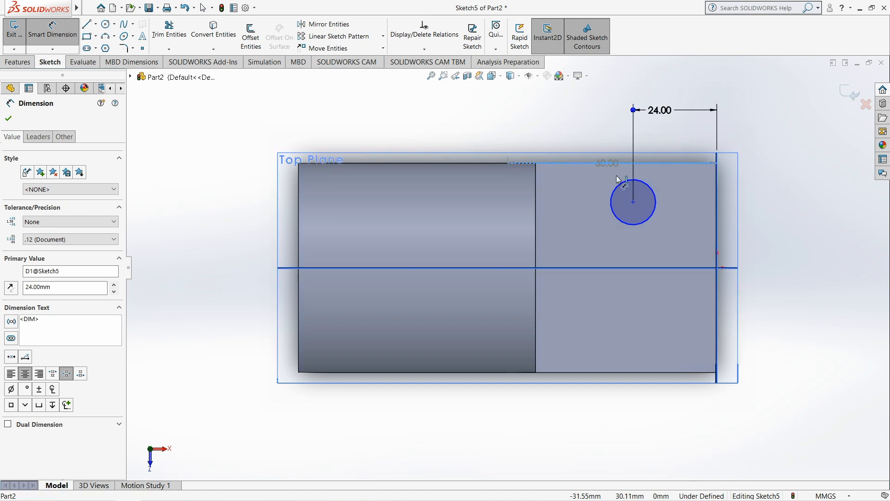
{"action": "left_click", "coordinate": [633, 202]}
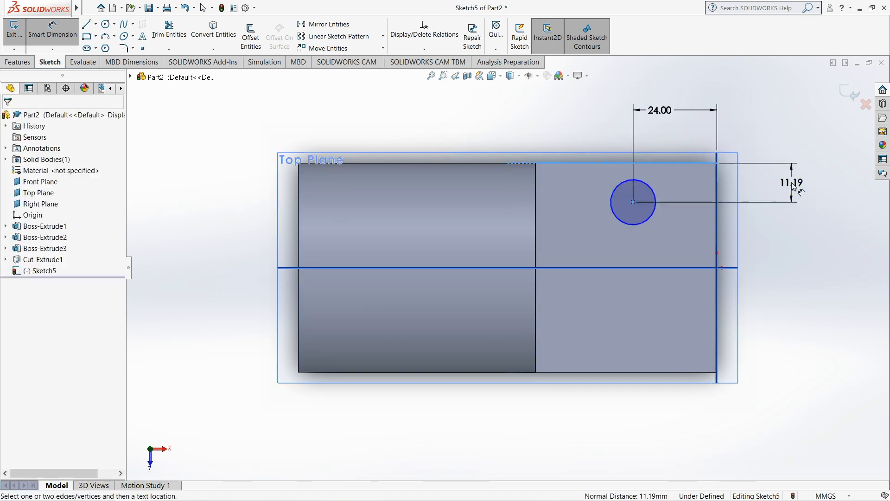
{"action": "left_click", "coordinate": [737, 188]}
{"action": "type", "text": "3"}
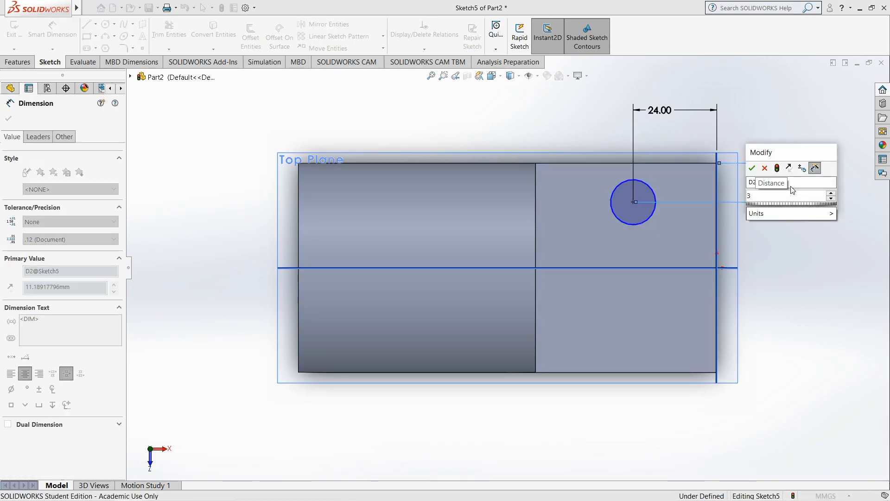
{"action": "type", "text": "0"}
{"action": "key", "text": "Return"}
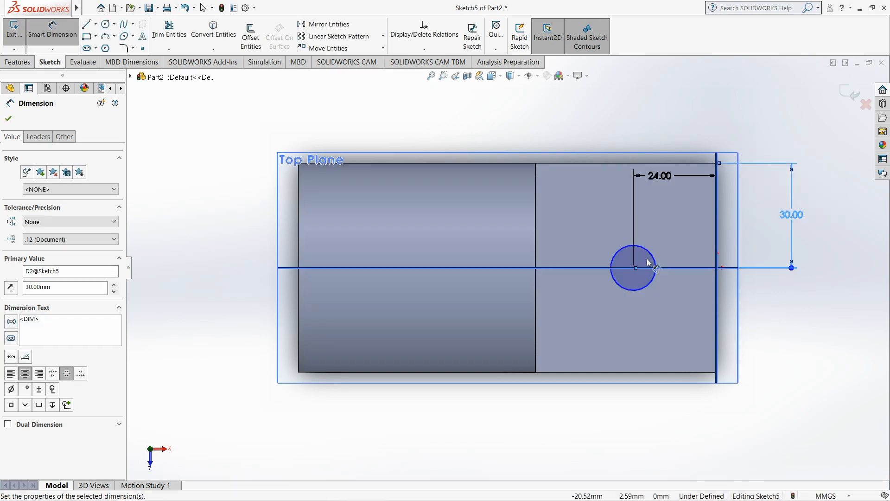
- Dimension the diameter of the circle on the base as 18 mm and finish the sketch
{"action": "left_click", "coordinate": [651, 262]}
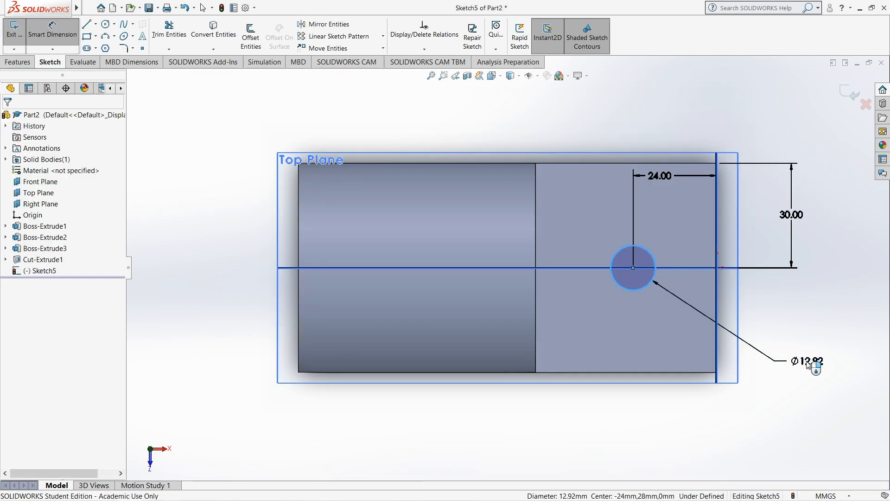
{"action": "left_click", "coordinate": [807, 365]}
{"action": "type", "text": "18"}
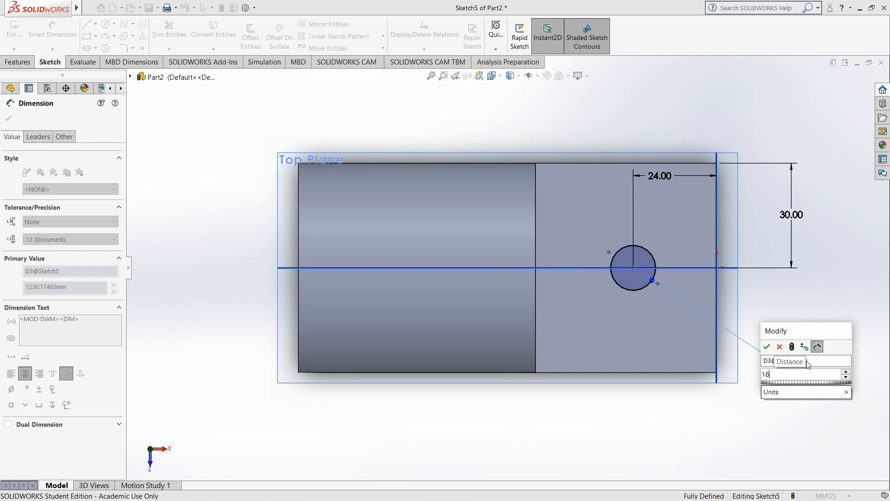
{"action": "key", "text": "Return"}
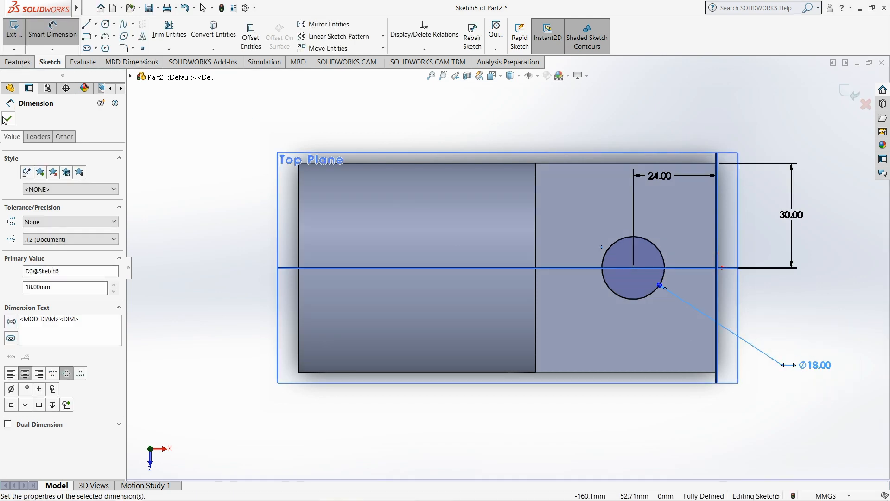
{"action": "left_click", "coordinate": [7, 119]}
{"action": "left_click", "coordinate": [12, 32]}
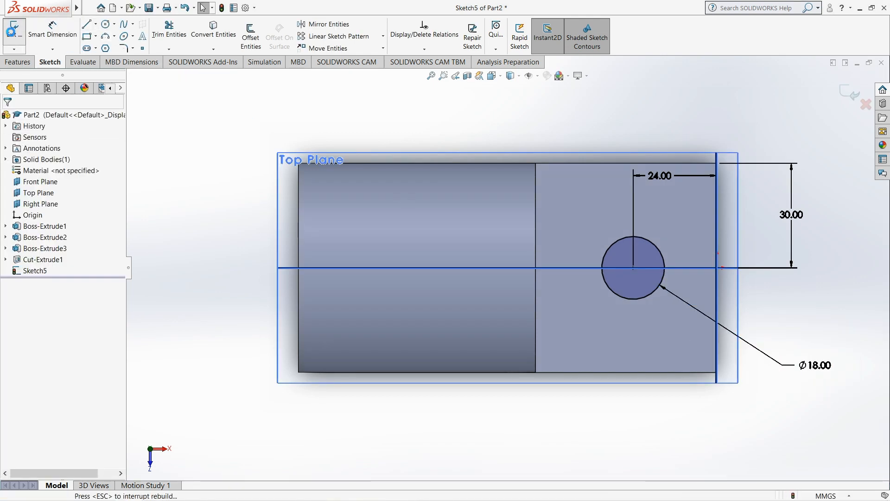
- Cut the 18 mm circle down through the base with a Through All extruded cut
{"action": "left_click", "coordinate": [167, 38]}
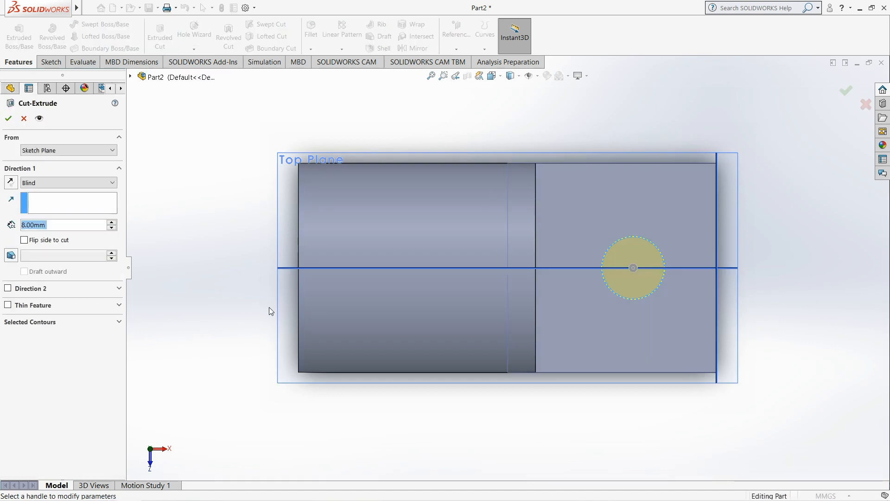
{"action": "left_click", "coordinate": [55, 180]}
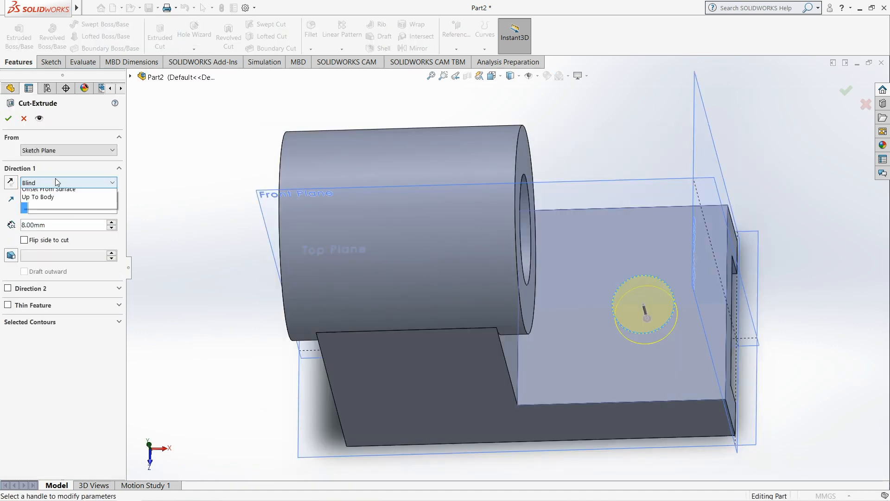
{"action": "left_click", "coordinate": [37, 199]}
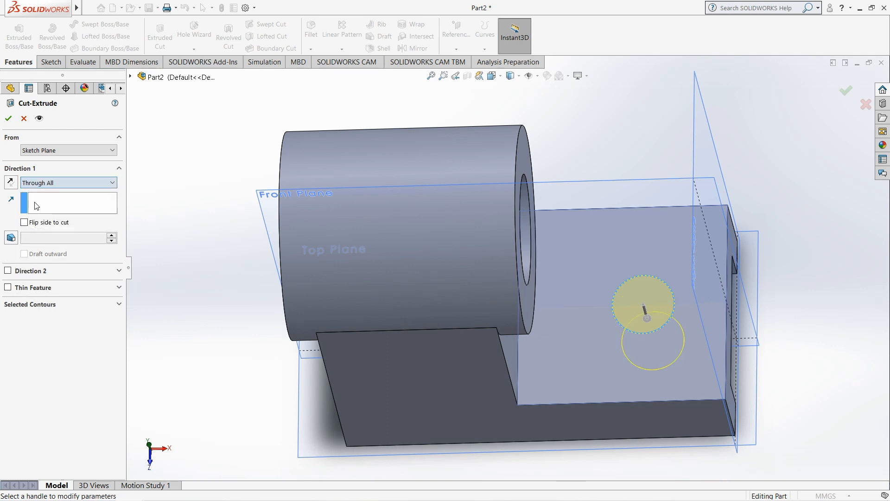
{"action": "left_click", "coordinate": [8, 118]}
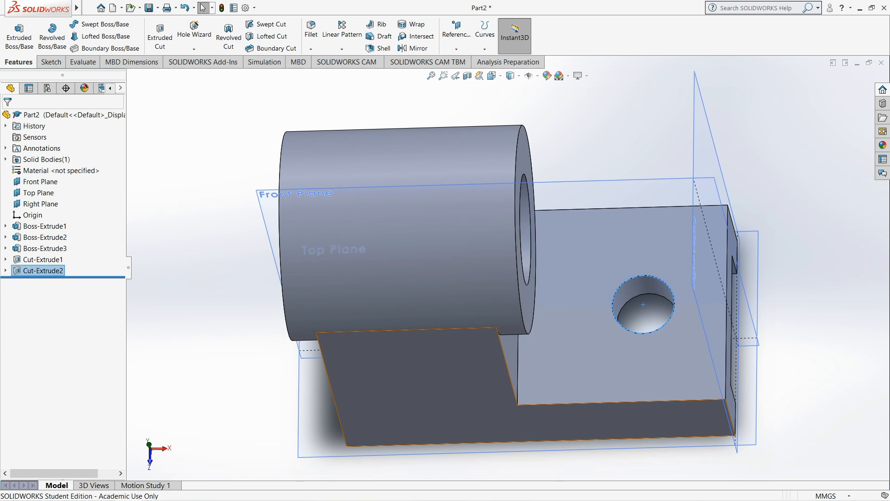
- Start a sketch on the bracket's L-shaped side face and draw a rectangle about 29 by 10 mm low on the upright block
{"action": "left_click", "coordinate": [73, 489]}
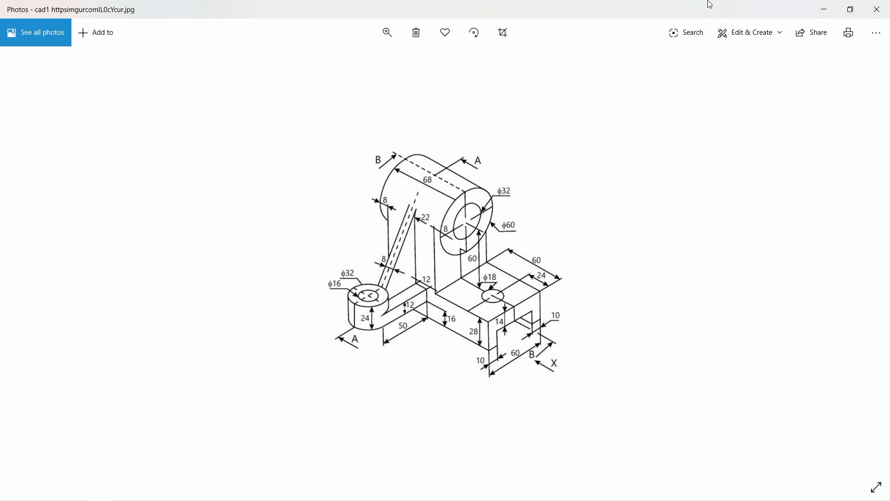
{"action": "left_click", "coordinate": [824, 9]}
{"action": "right_click", "coordinate": [474, 385]}
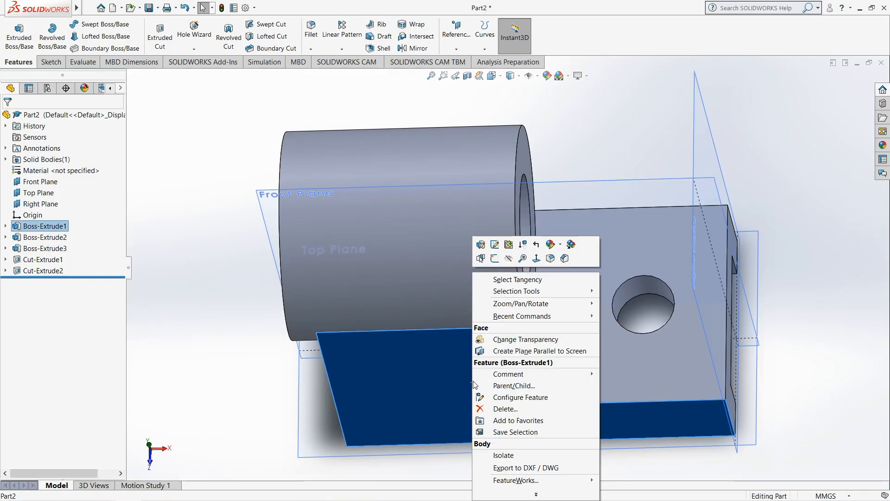
{"action": "left_click", "coordinate": [537, 258]}
{"action": "right_click", "coordinate": [452, 364]}
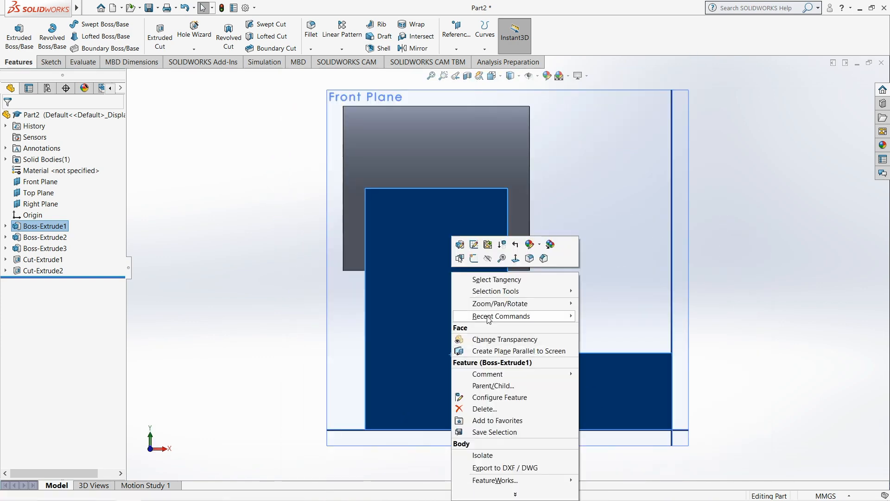
{"action": "left_click", "coordinate": [473, 259]}
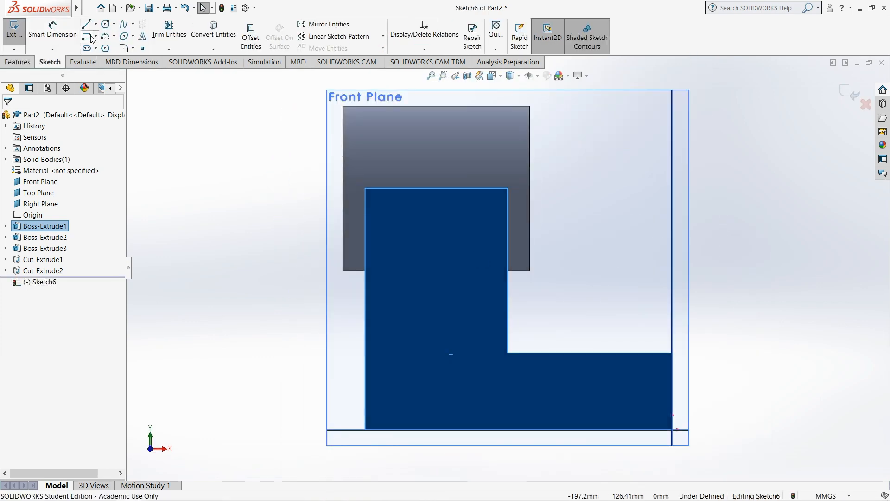
{"action": "left_click", "coordinate": [393, 354]}
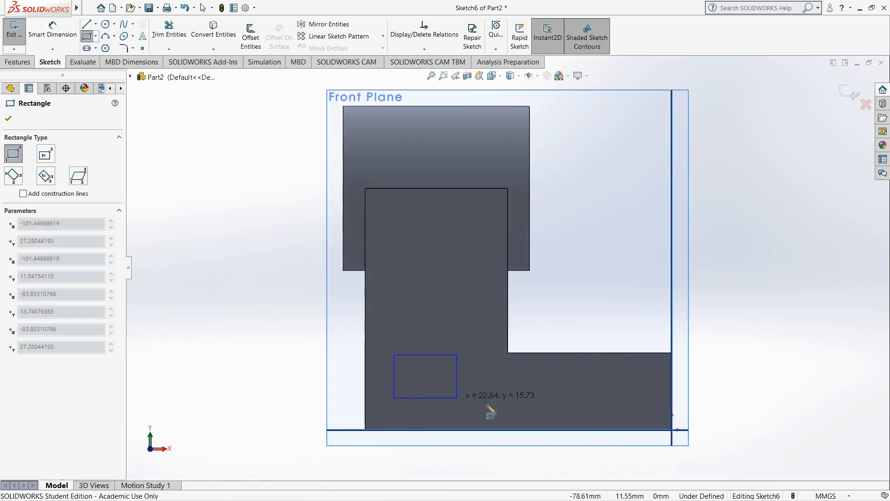
{"action": "left_click", "coordinate": [474, 382]}
- Dimension the rectangle's height as 12 mm
{"action": "left_click", "coordinate": [52, 29]}
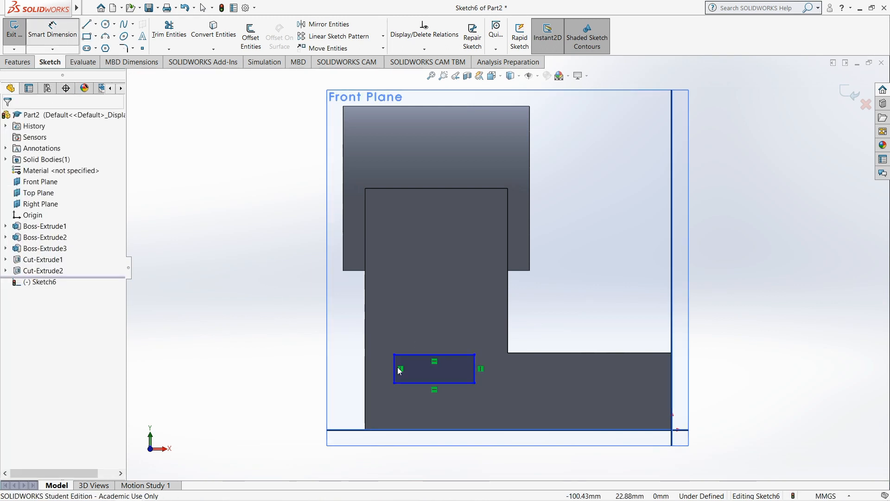
{"action": "left_click", "coordinate": [397, 370]}
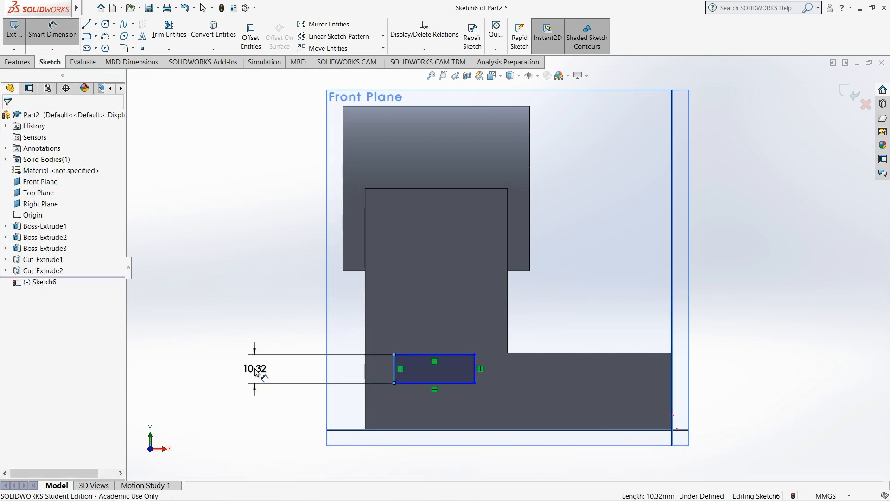
{"action": "left_click", "coordinate": [255, 372]}
{"action": "type", "text": "12"}
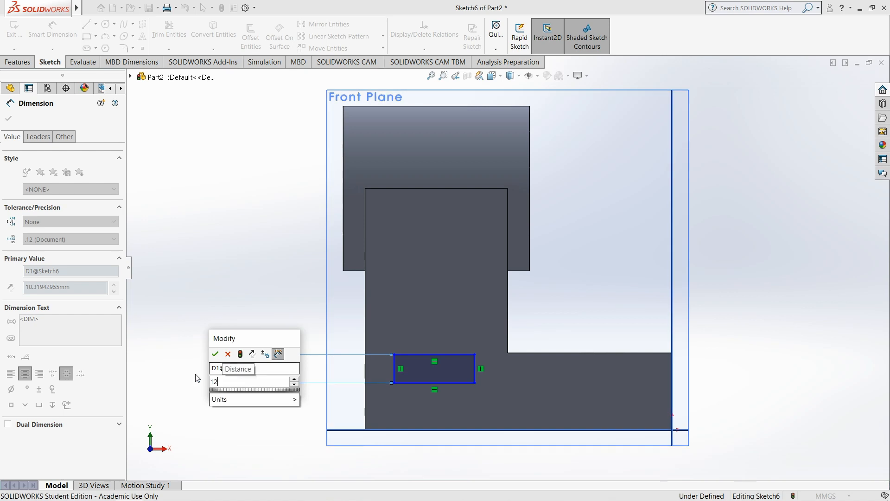
{"action": "left_click", "coordinate": [215, 353]}
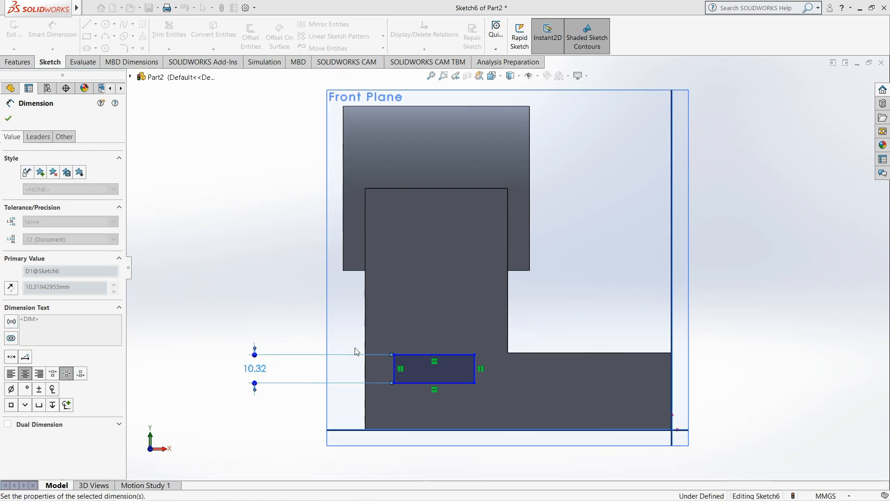
- Dimension the rectangle's width as 32 mm
{"action": "left_click", "coordinate": [411, 351]}
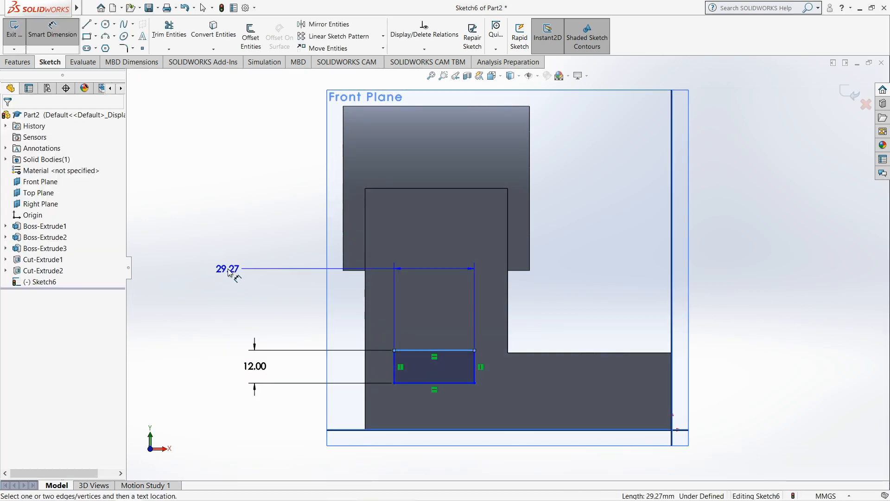
{"action": "left_click", "coordinate": [228, 273]}
{"action": "type", "text": "32"}
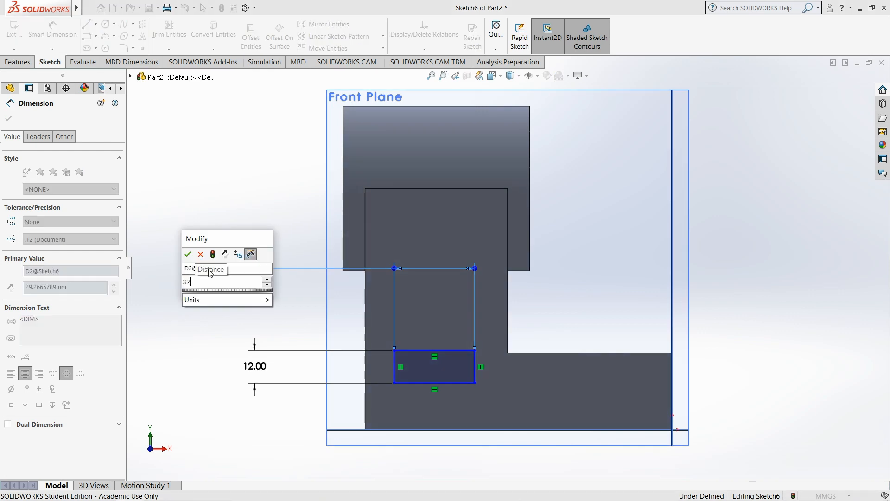
{"action": "left_click", "coordinate": [187, 255]}
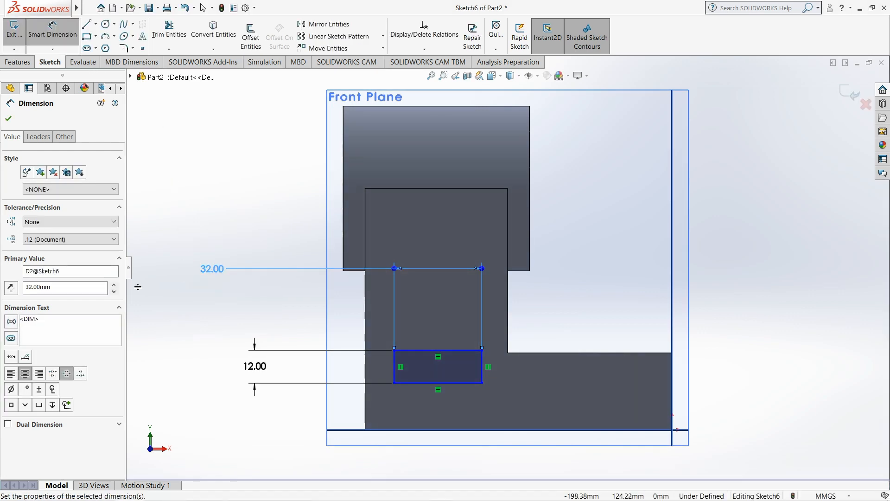
- Draw a vertical centerline about 103 mm long from the upright block's top edge midpoint down past the base
{"action": "left_click", "coordinate": [52, 28]}
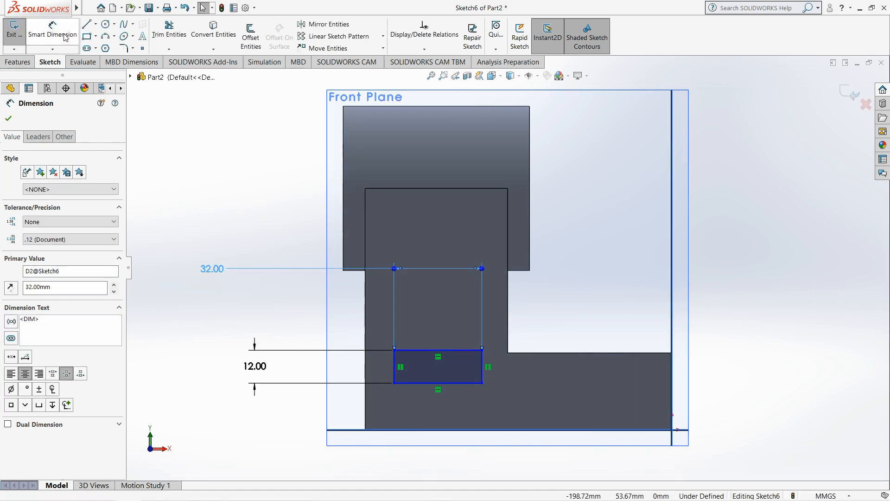
{"action": "left_click", "coordinate": [95, 25]}
{"action": "left_click", "coordinate": [100, 48]}
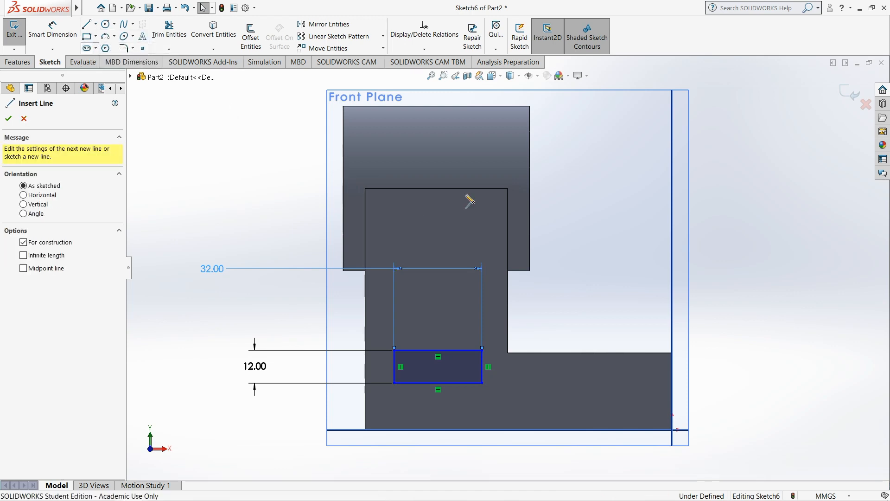
{"action": "left_click", "coordinate": [437, 188]}
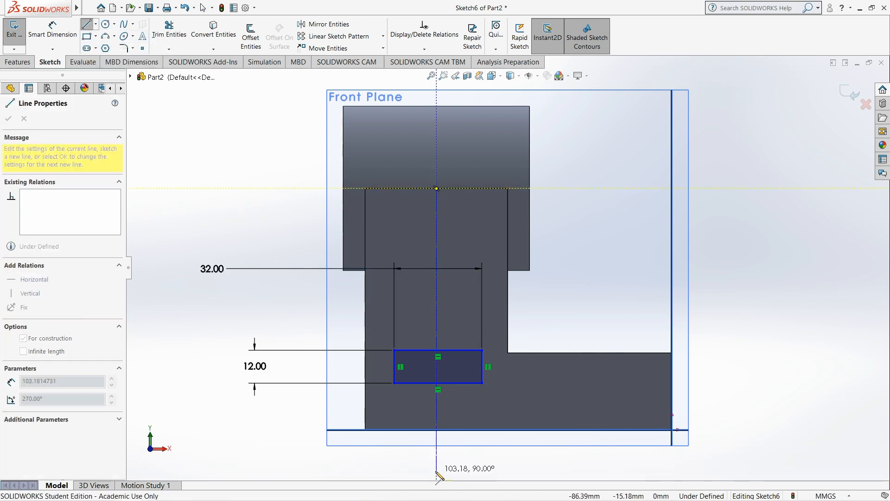
{"action": "double_click", "coordinate": [436, 470]}
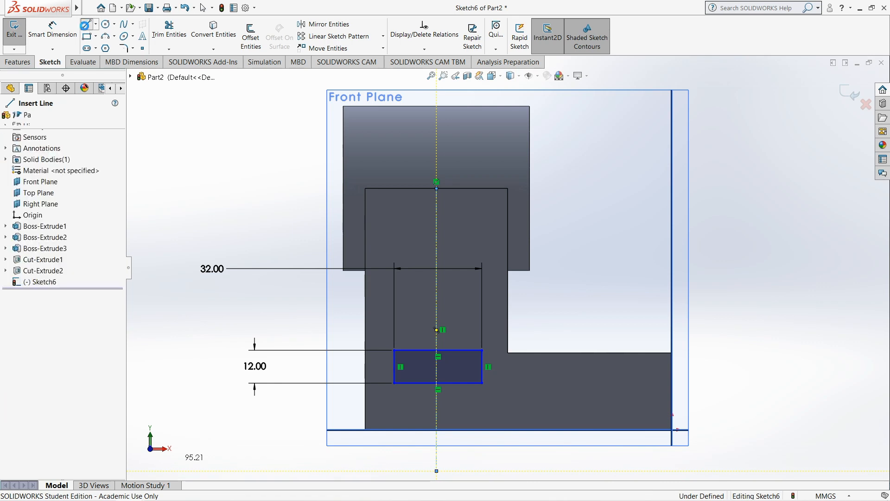
- Dimension the rectangle's outer short side 16 mm from the vertical centerline
{"action": "left_click", "coordinate": [55, 35]}
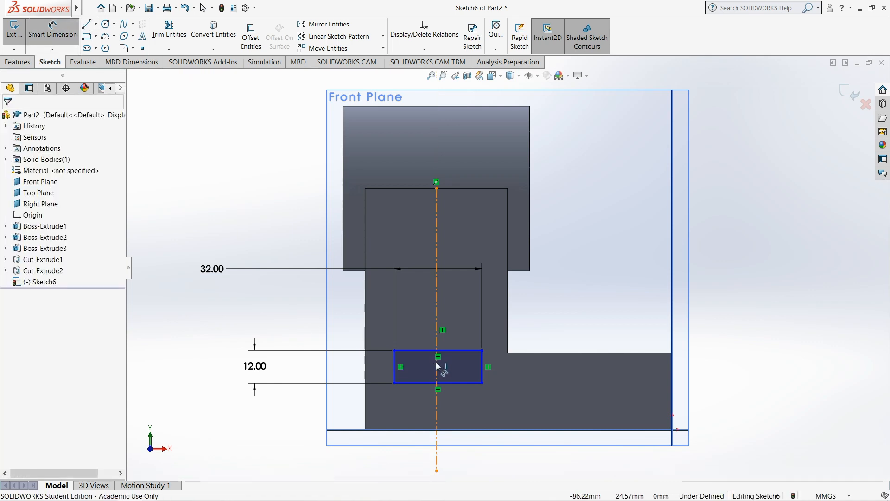
{"action": "left_click", "coordinate": [436, 363]}
{"action": "left_click", "coordinate": [394, 367]}
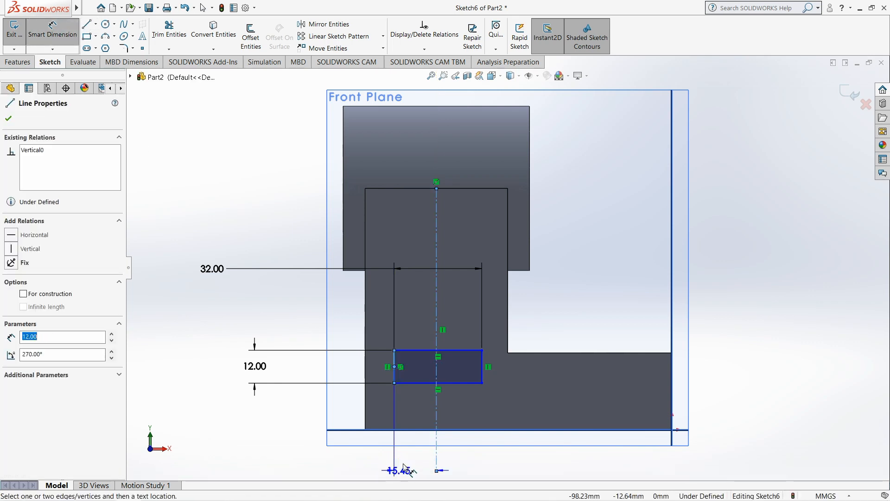
{"action": "left_click", "coordinate": [405, 464]}
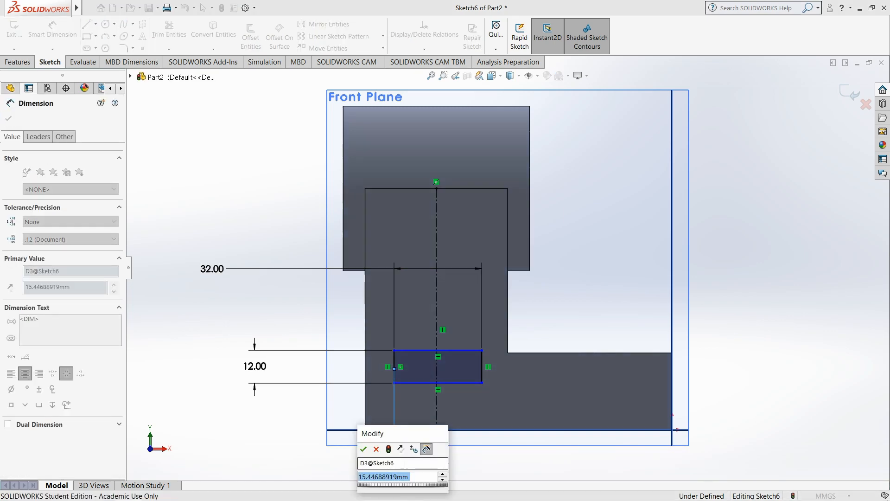
{"action": "type", "text": "16"}
{"action": "left_click", "coordinate": [363, 449]}
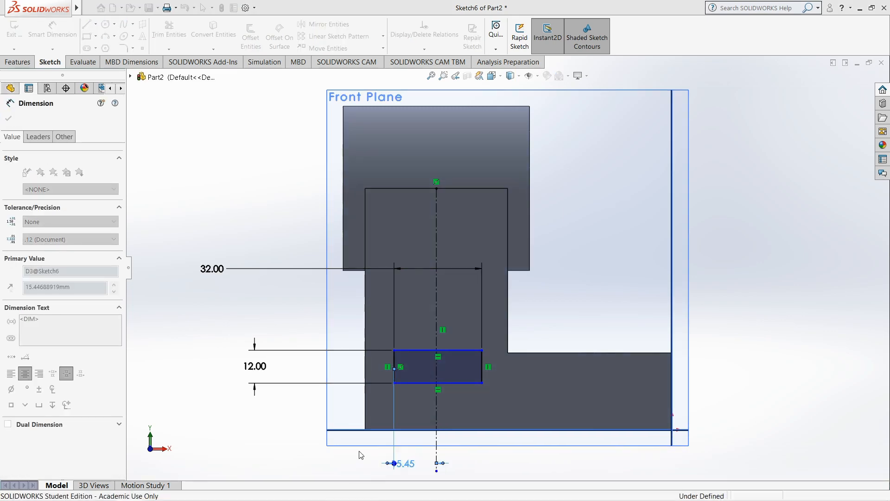
{"action": "left_click", "coordinate": [100, 490]}
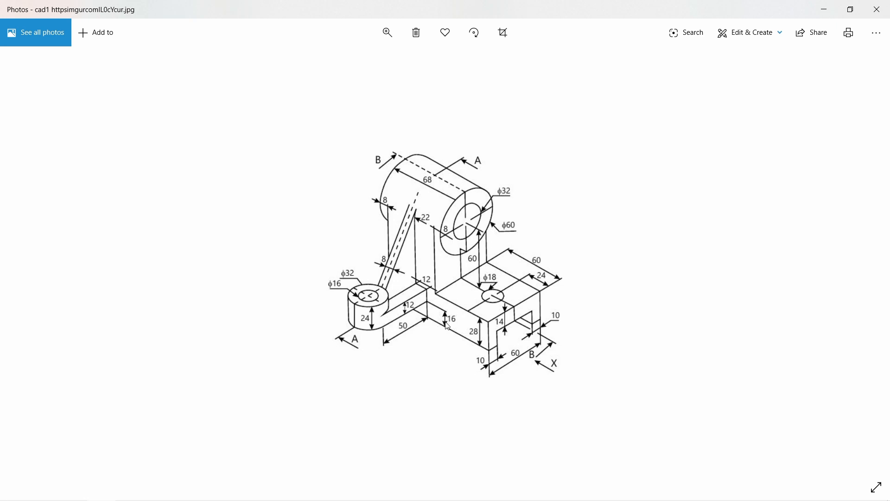
{"action": "left_click", "coordinate": [824, 9]}
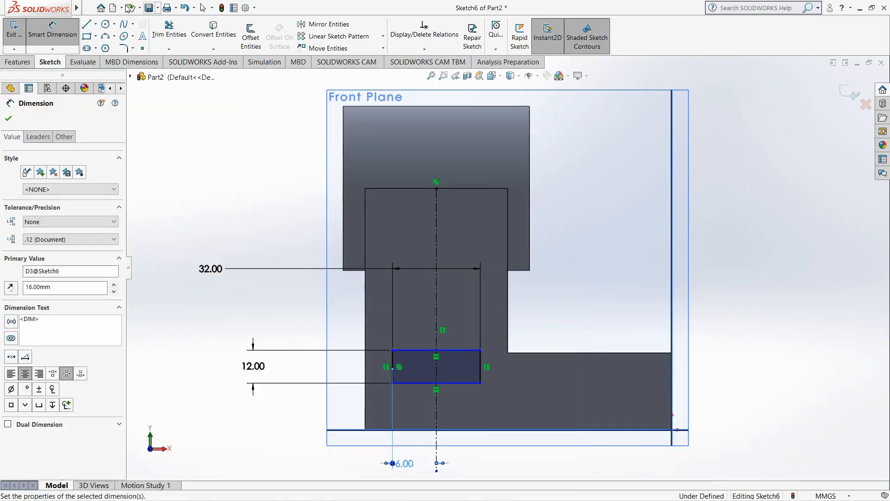
{"action": "left_click", "coordinate": [507, 430]}
{"action": "left_click", "coordinate": [436, 371]}
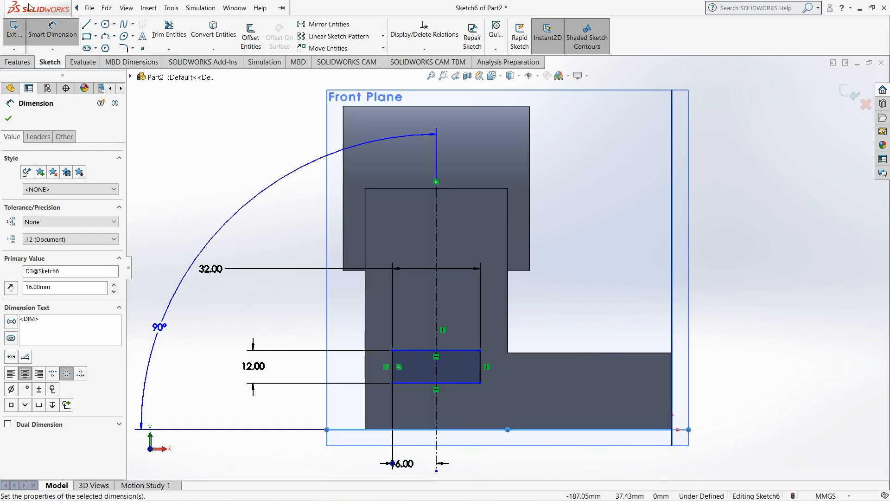
{"action": "left_click", "coordinate": [102, 491]}
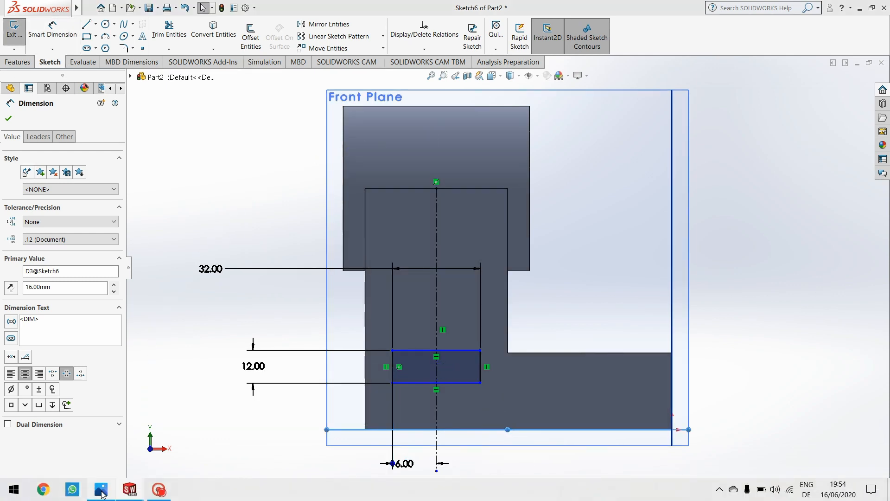
{"action": "left_click", "coordinate": [102, 492]}
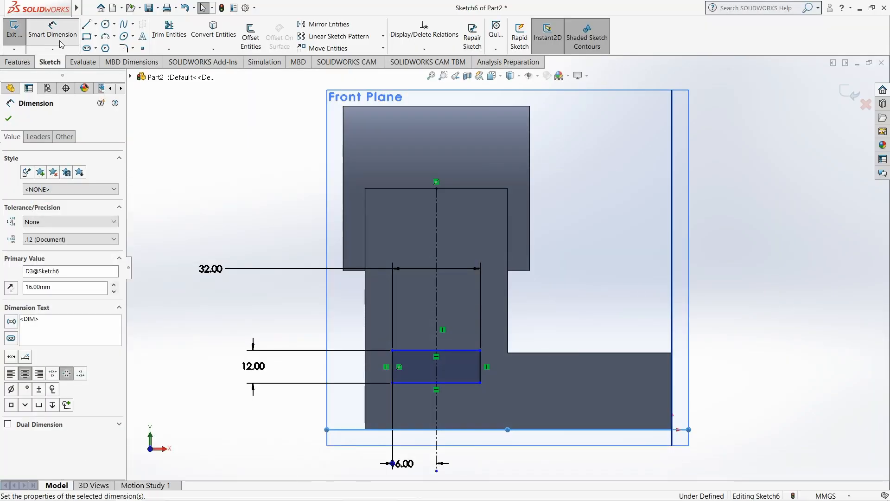
- Dimension the rectangle's lower edge 16 mm above the Top Plane and finish the sketch
{"action": "left_click", "coordinate": [464, 431]}
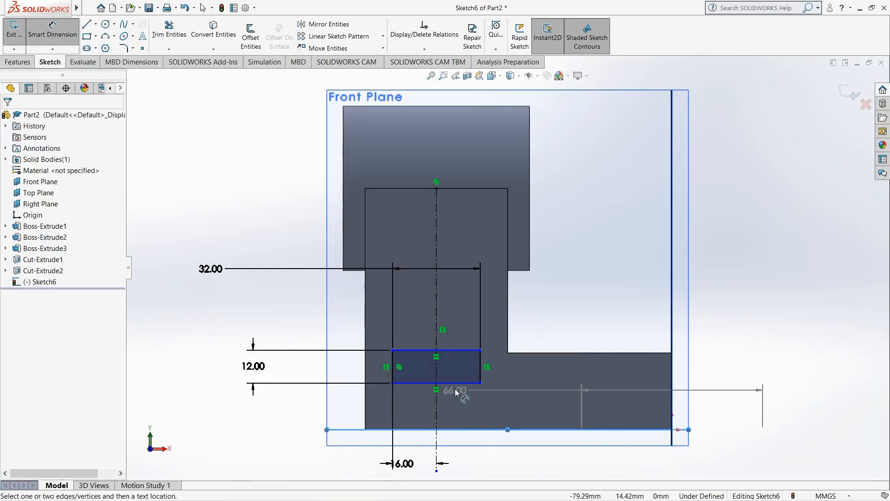
{"action": "left_click", "coordinate": [454, 383]}
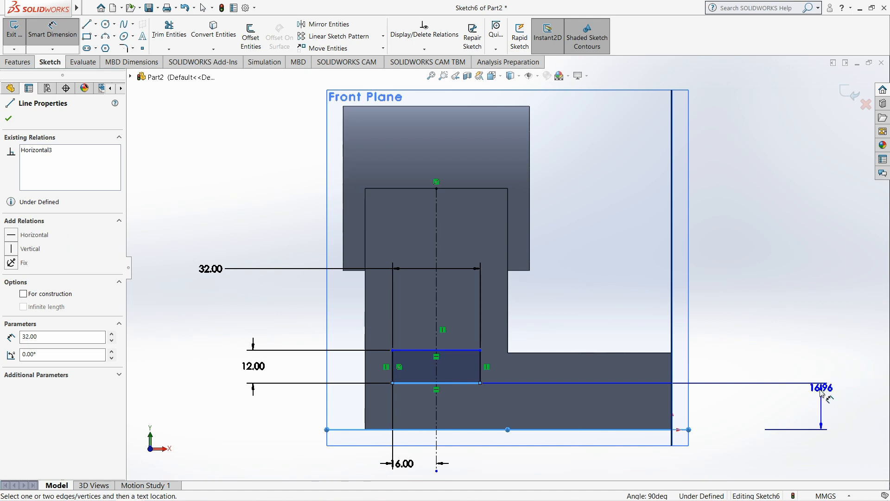
{"action": "left_click", "coordinate": [808, 406]}
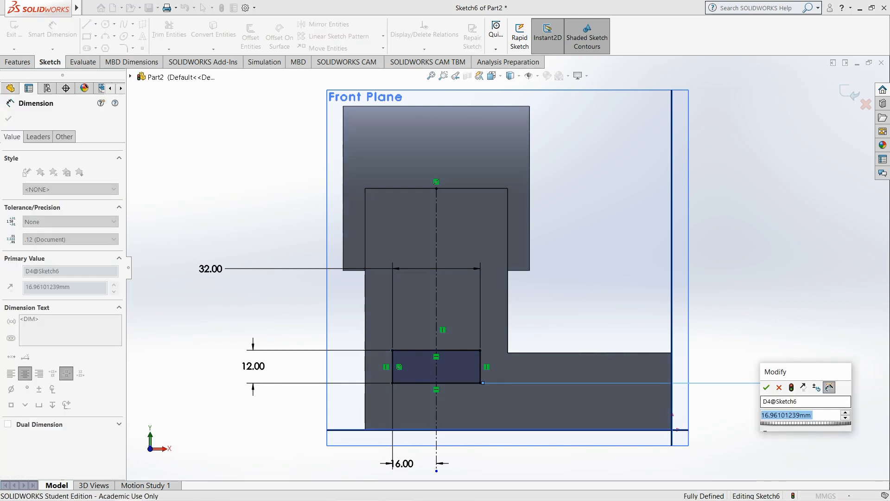
{"action": "type", "text": "16"}
{"action": "left_click", "coordinate": [767, 387]}
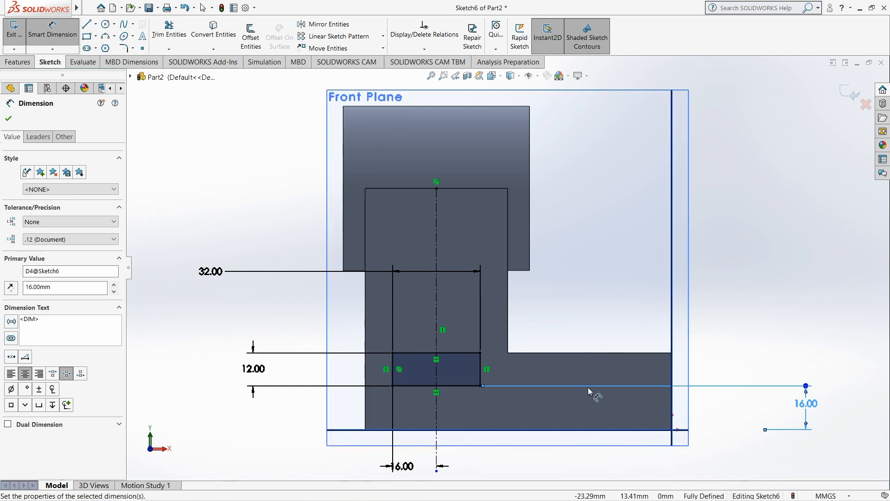
{"action": "left_click", "coordinate": [12, 40]}
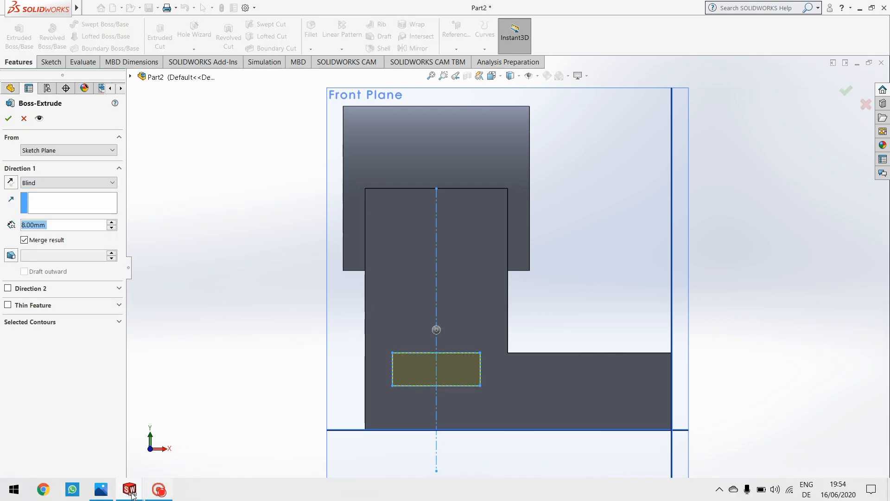
- Check the arm length in the reference drawing and extrude the rectangle 50 mm outward from the upright block
{"action": "left_click", "coordinate": [104, 496]}
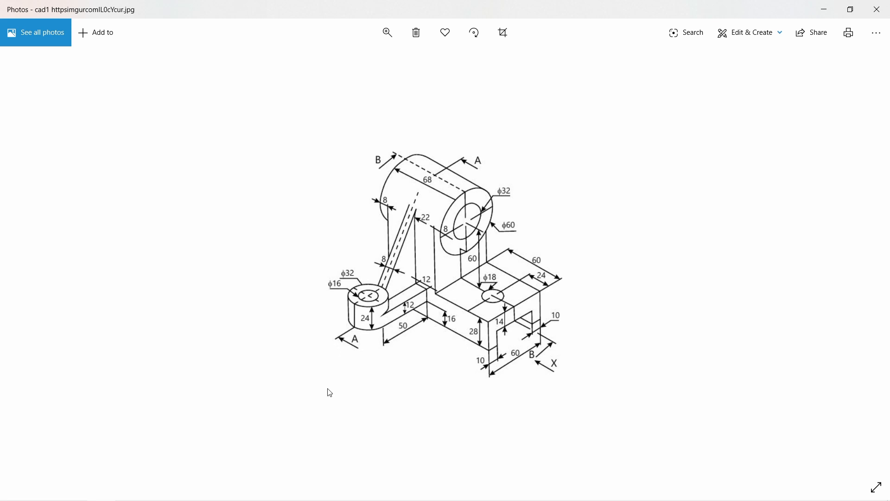
{"action": "left_click", "coordinate": [132, 489]}
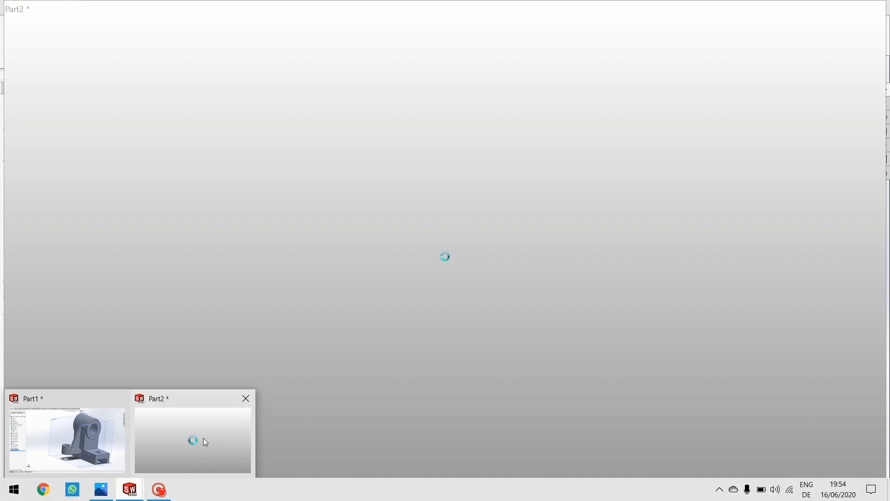
{"action": "left_click", "coordinate": [203, 437]}
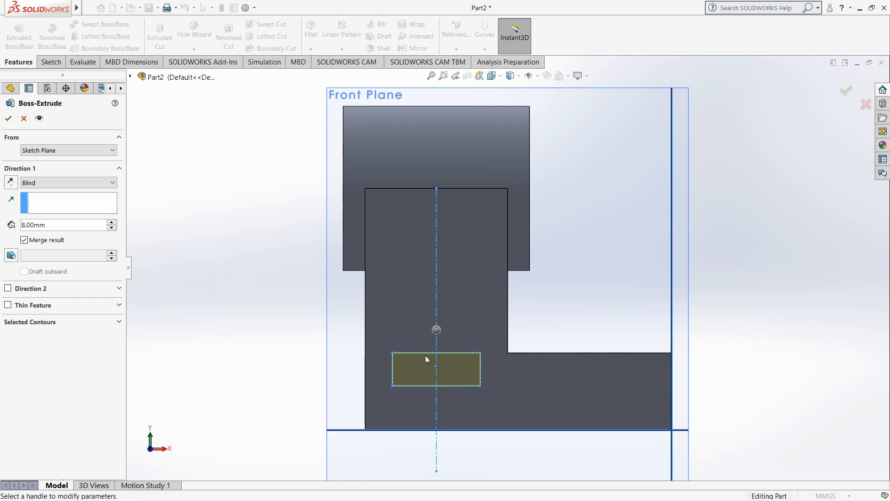
{"action": "left_click", "coordinate": [26, 225]}
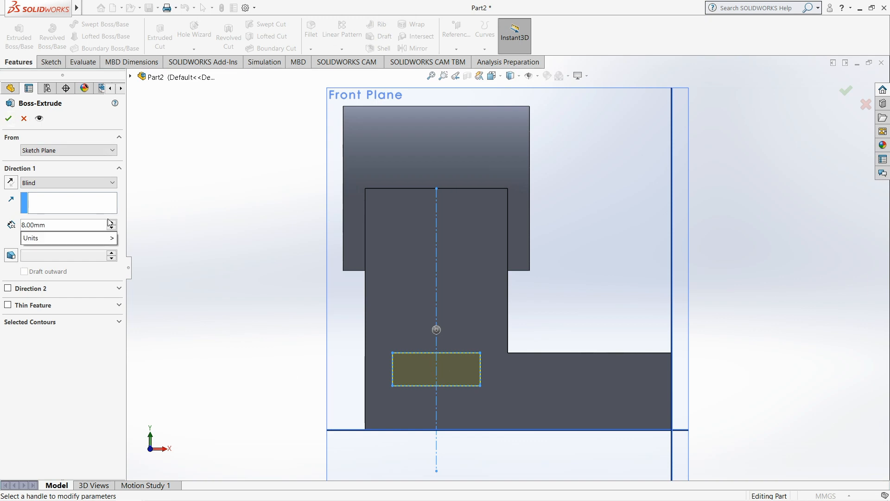
{"action": "key", "text": "BackSpace"}
{"action": "type", "text": "59"}
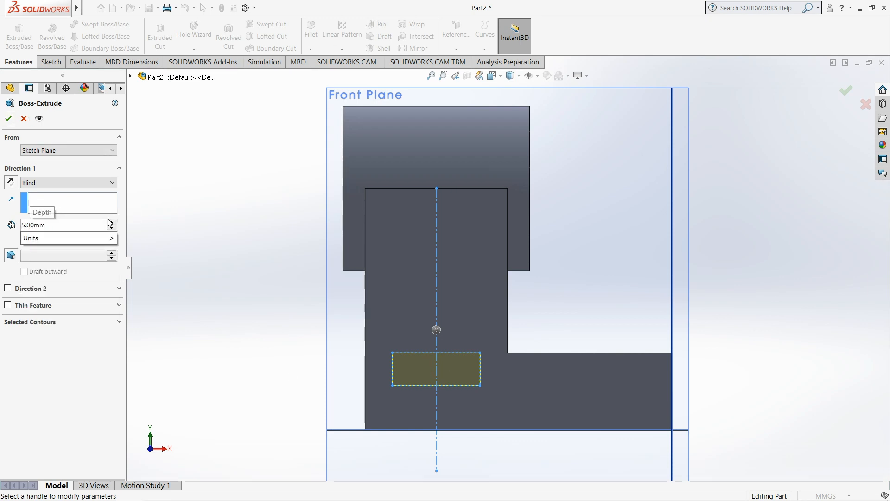
{"action": "type", "text": "0"}
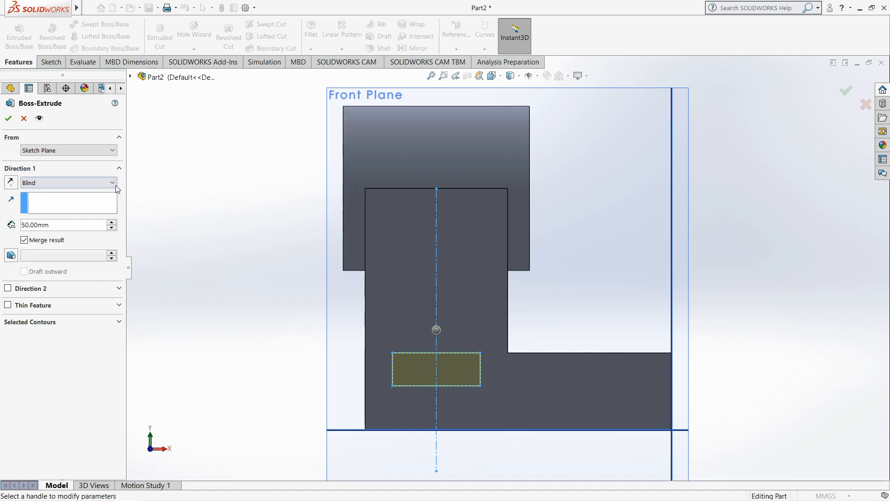
{"action": "key", "text": "ctrl+7"}
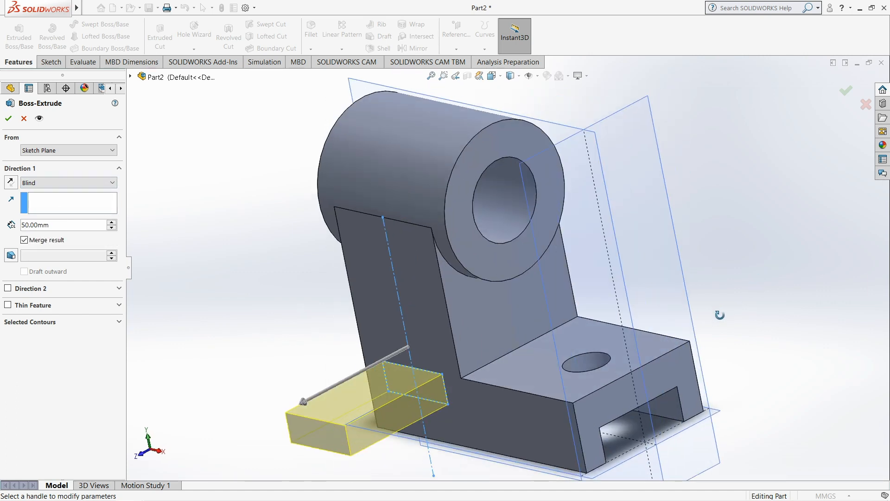
{"action": "left_click", "coordinate": [6, 120]}
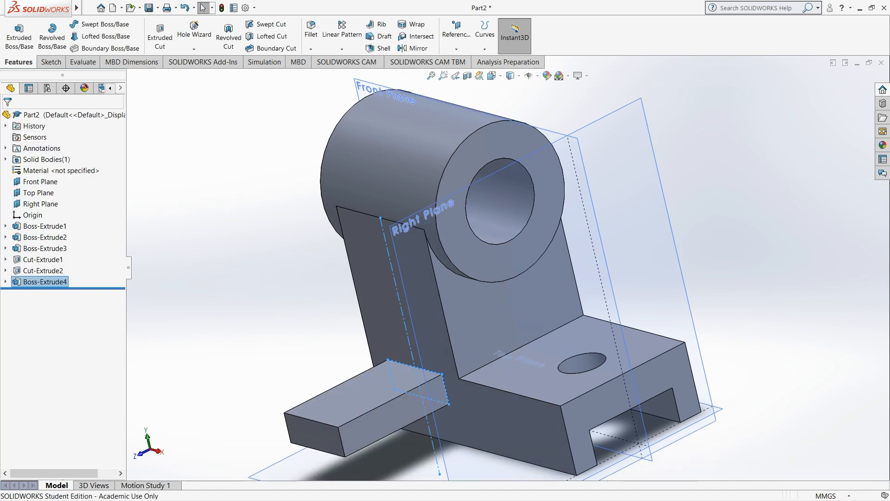
- Sketch a circle about 17 mm in diameter on the side arm's upper face, centred on the midpoint of its outer end edge
{"action": "mouse_move", "coordinate": [164, 487]}
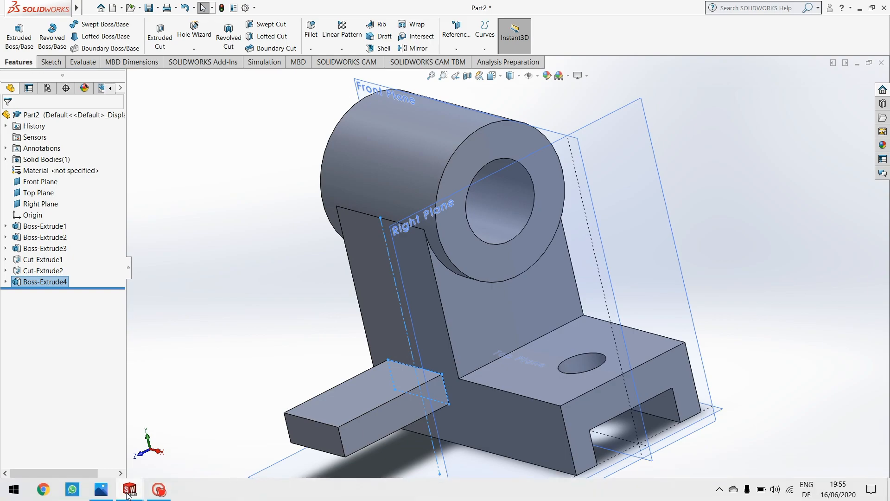
{"action": "left_click", "coordinate": [103, 493]}
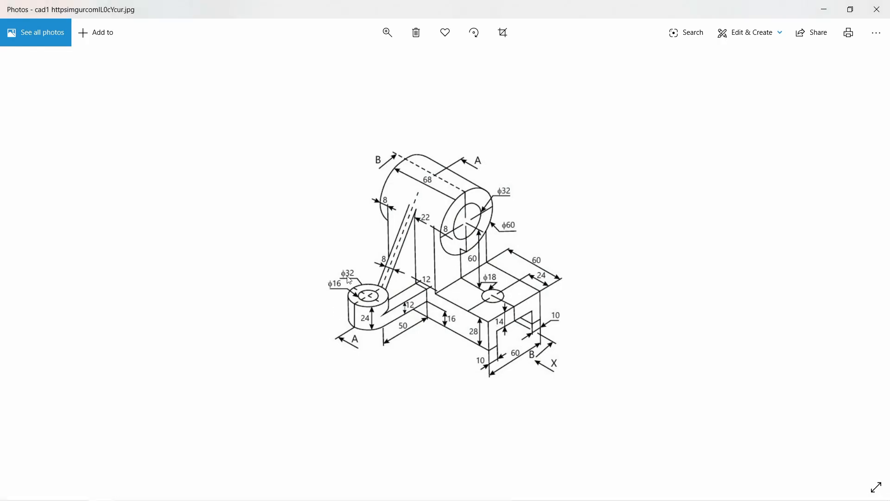
{"action": "left_click", "coordinate": [823, 9]}
{"action": "right_click", "coordinate": [328, 404]}
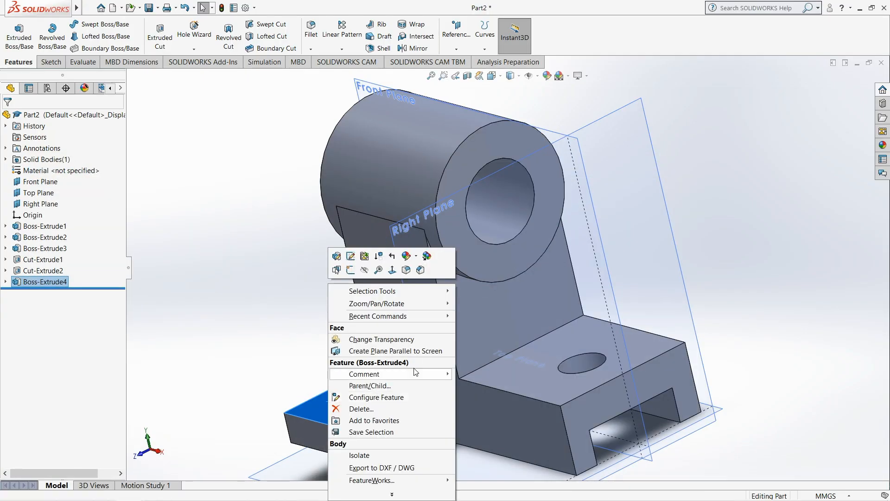
{"action": "left_click", "coordinate": [392, 271]}
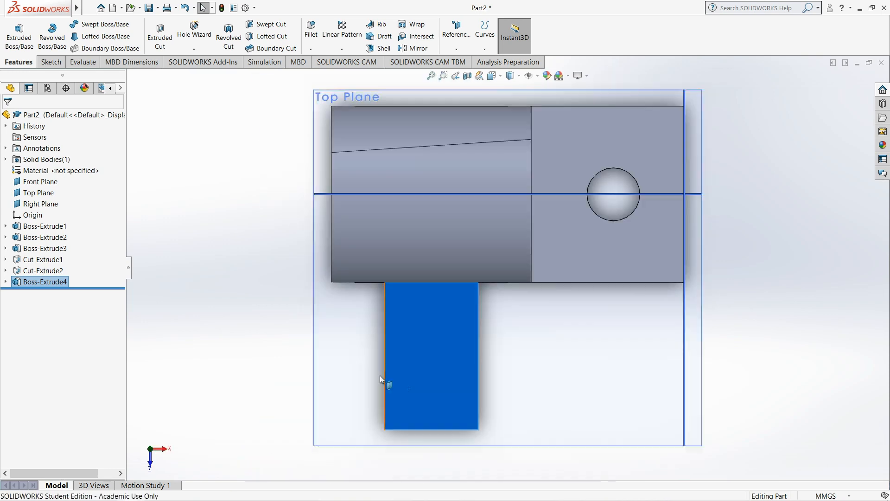
{"action": "right_click", "coordinate": [426, 368]}
{"action": "left_click", "coordinate": [448, 271]}
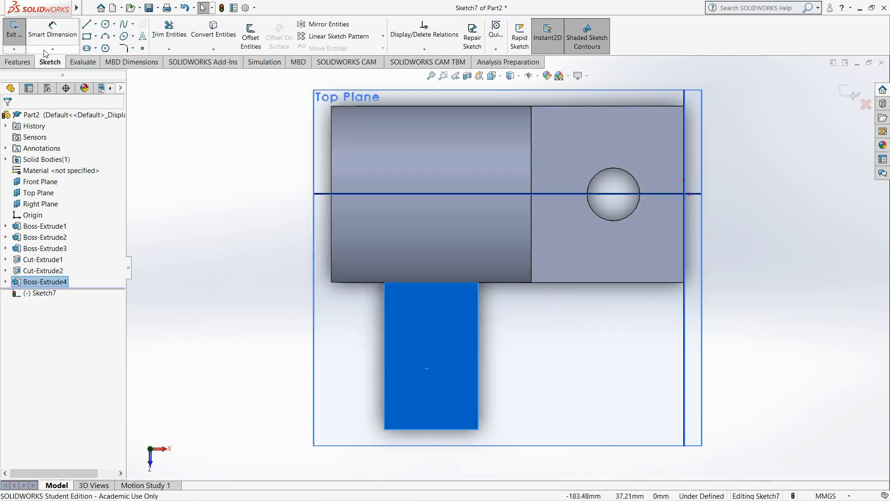
{"action": "left_click", "coordinate": [106, 24]}
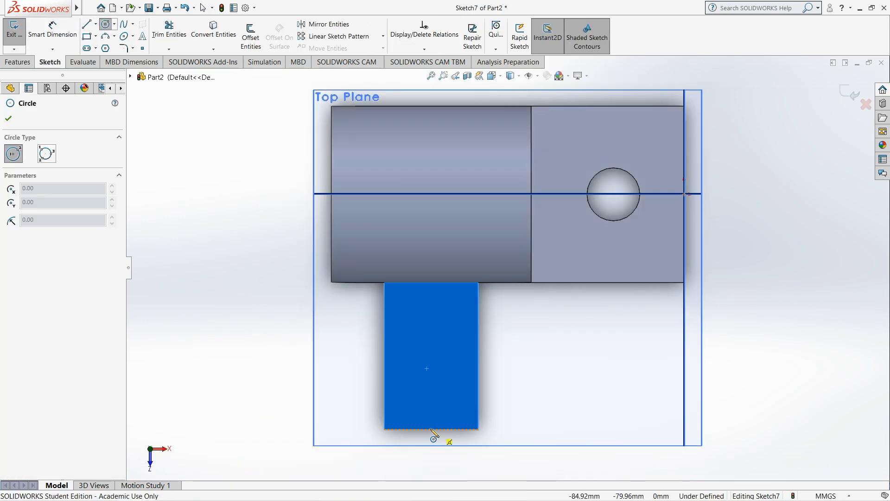
{"action": "left_click", "coordinate": [431, 429]}
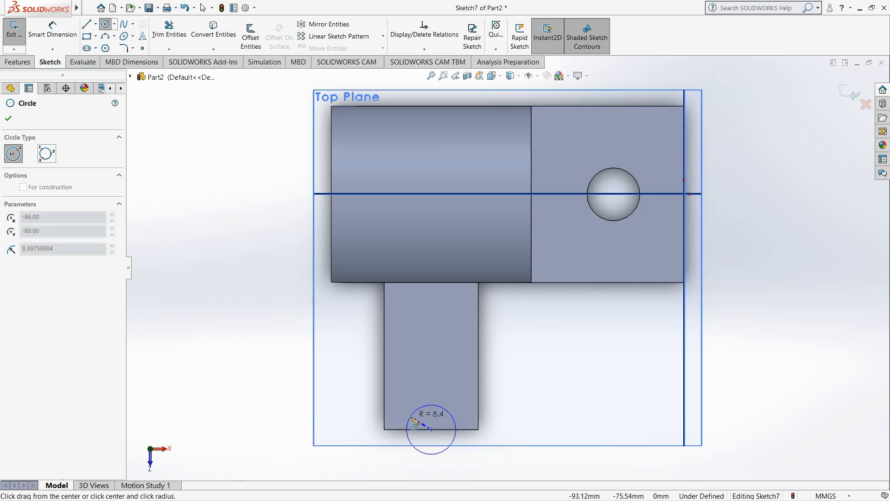
{"action": "left_click", "coordinate": [456, 429]}
- Dimension the circle's diameter as 32 mm and finish the sketch
{"action": "left_click", "coordinate": [52, 27]}
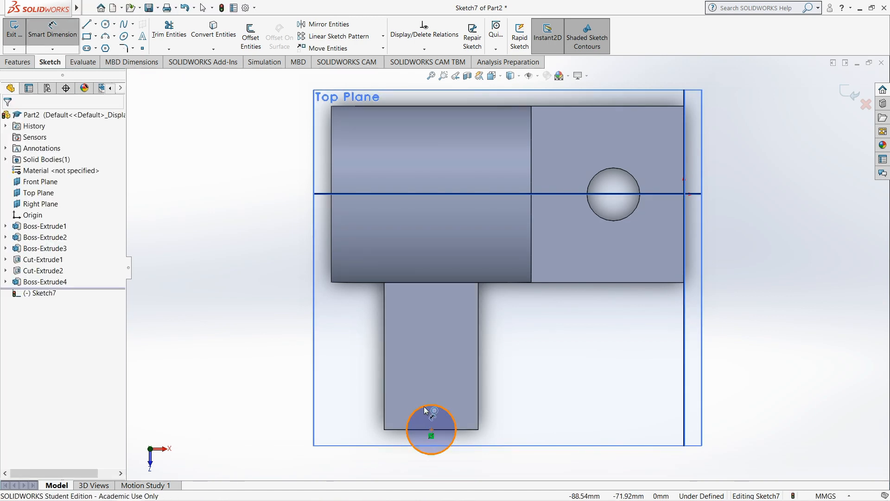
{"action": "left_click", "coordinate": [408, 423]}
{"action": "left_click", "coordinate": [280, 407]}
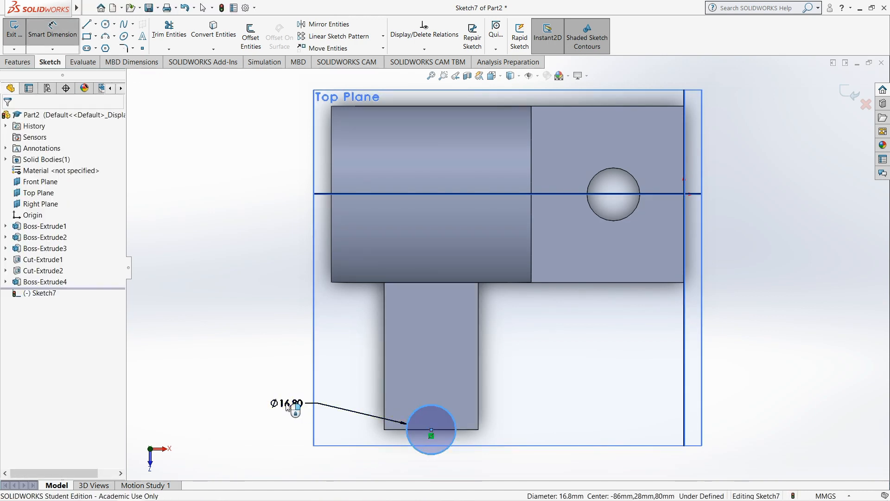
{"action": "type", "text": "32"}
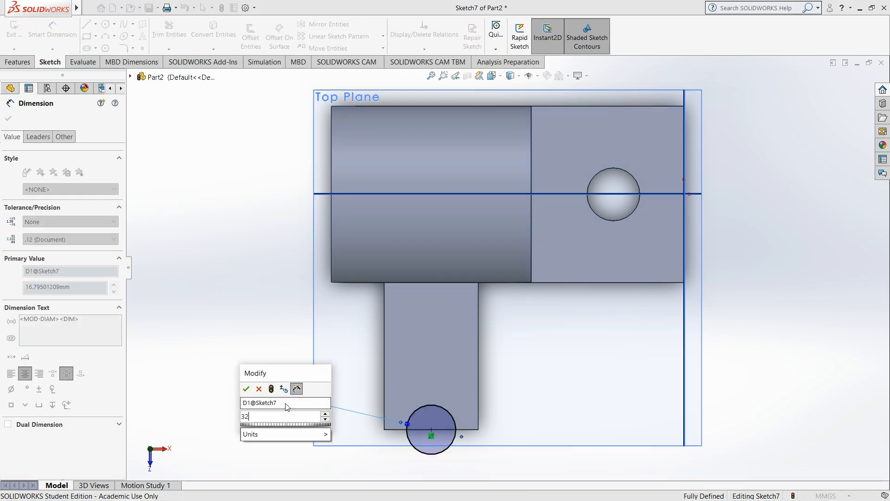
{"action": "left_click", "coordinate": [247, 389]}
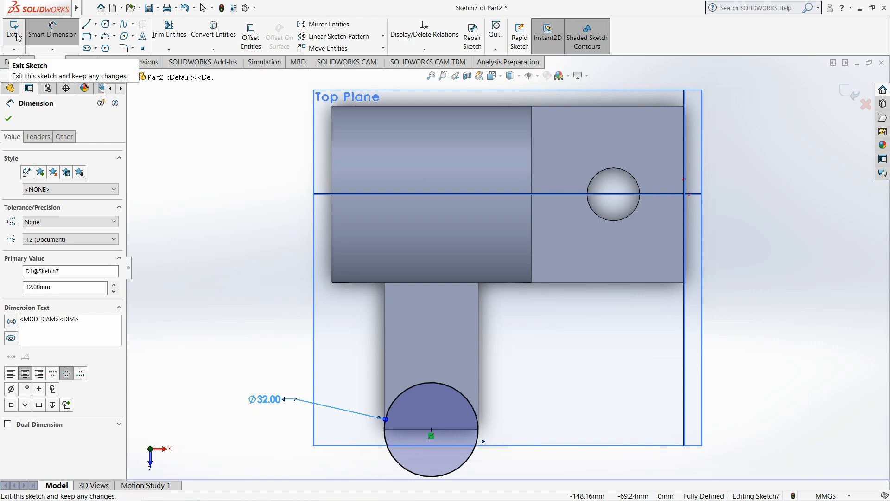
{"action": "left_click", "coordinate": [15, 33]}
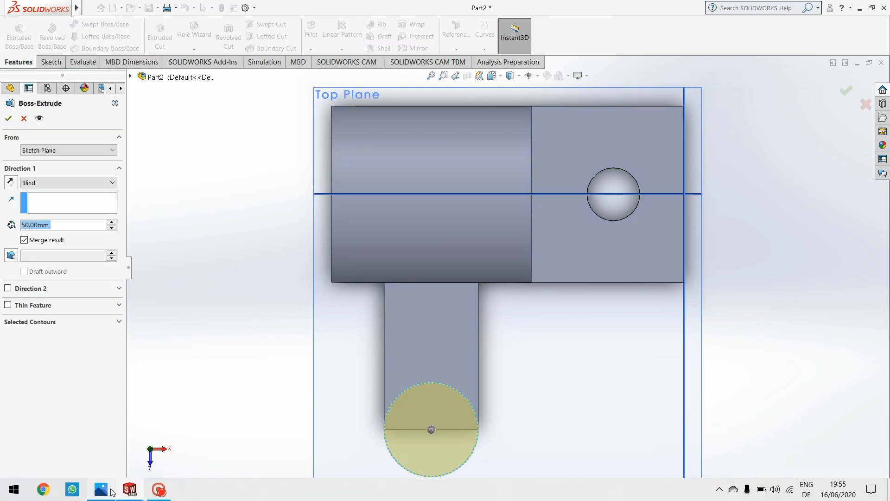
- Check the boss height in the reference drawing and set the circle's extrusion depth to 12 mm in Direction 1
{"action": "left_click", "coordinate": [108, 492]}
{"action": "left_click", "coordinate": [109, 491]}
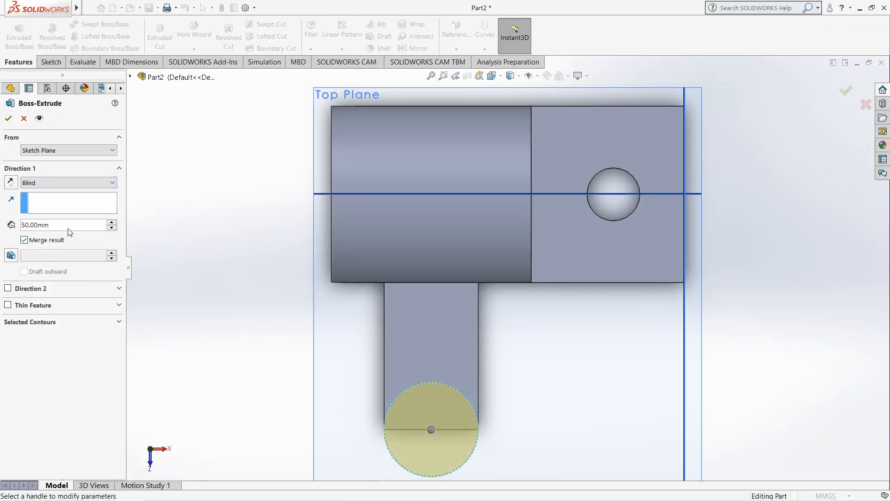
{"action": "left_click", "coordinate": [29, 225]}
{"action": "key", "text": "BackSpace"}
{"action": "key", "text": "BackSpace"}
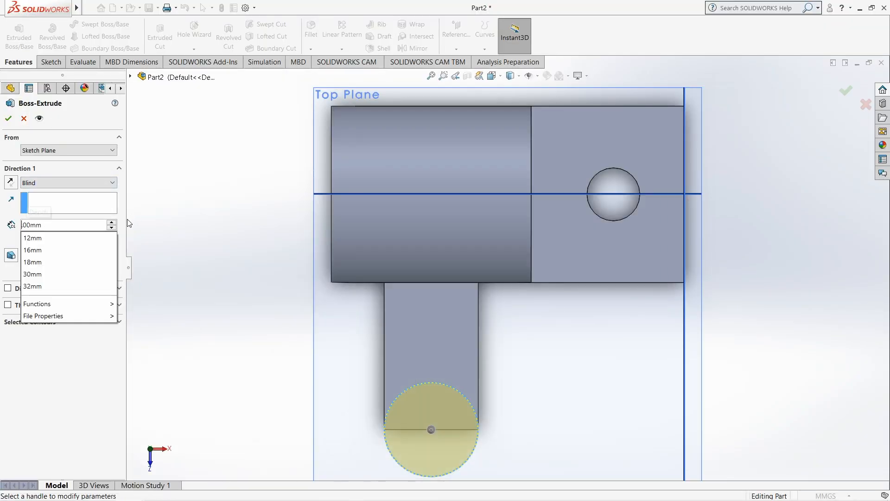
{"action": "type", "text": "12"}
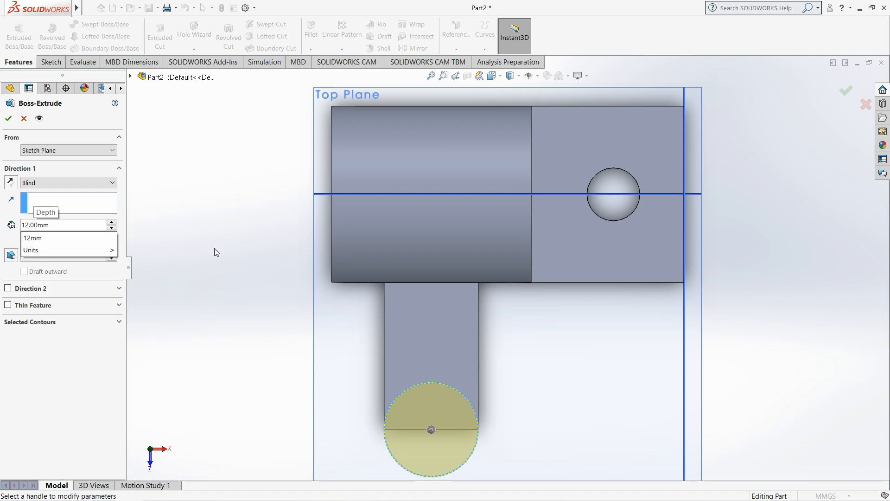
{"action": "mouse_move", "coordinate": [66, 257]}
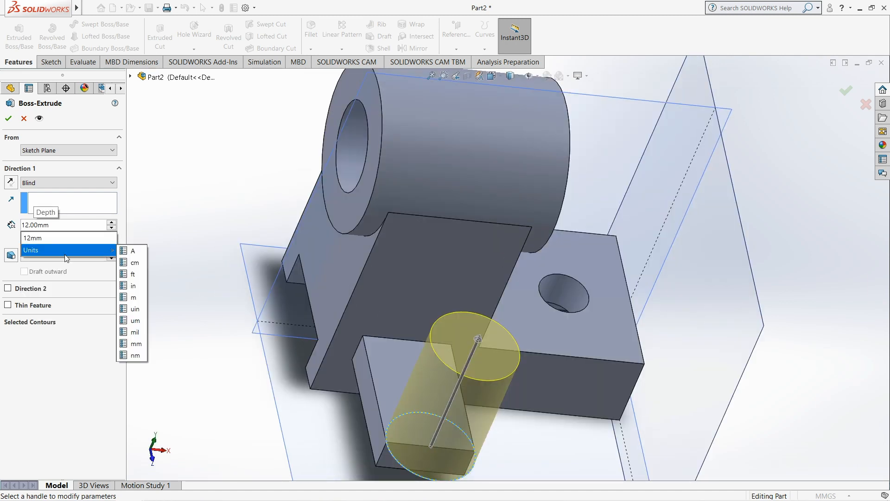
- Enable Direction 2 with a blind depth of 12 mm and complete the boss extrusion
{"action": "left_click", "coordinate": [10, 289]}
{"action": "left_click", "coordinate": [8, 289]}
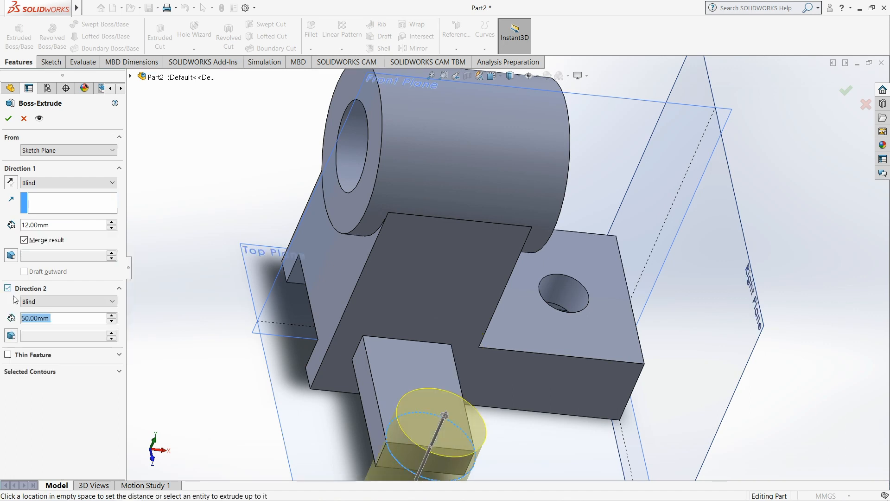
{"action": "left_click", "coordinate": [27, 318]}
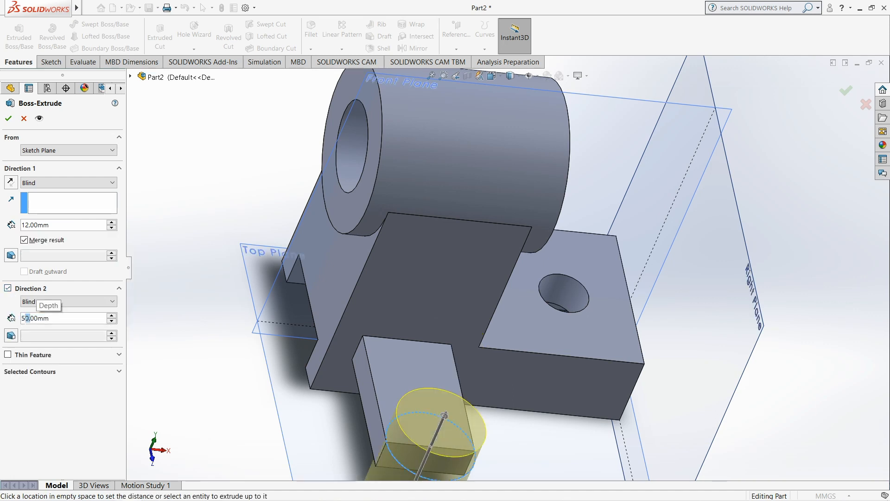
{"action": "key", "text": "Right"}
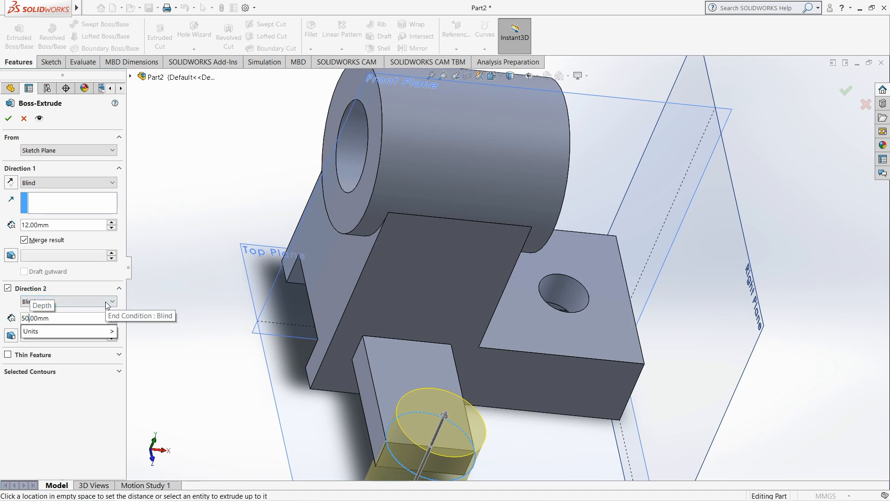
{"action": "key", "text": "BackSpace"}
{"action": "key", "text": "BackSpace"}
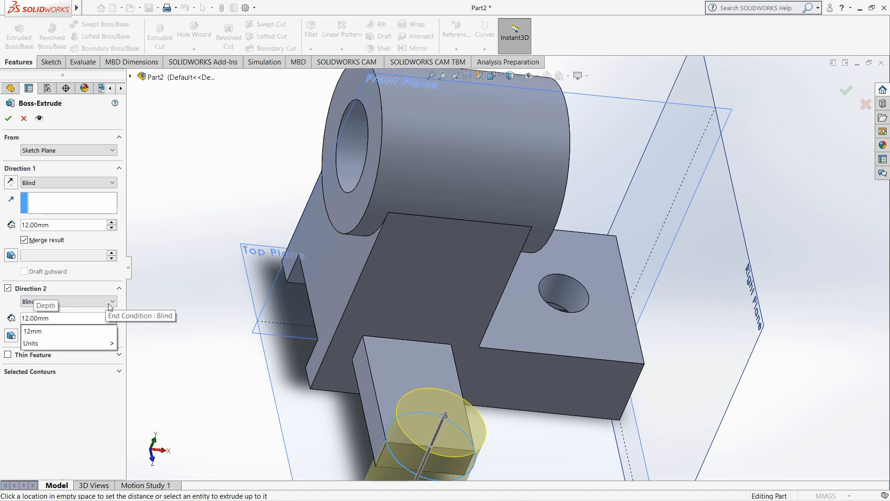
{"action": "left_click", "coordinate": [102, 284]}
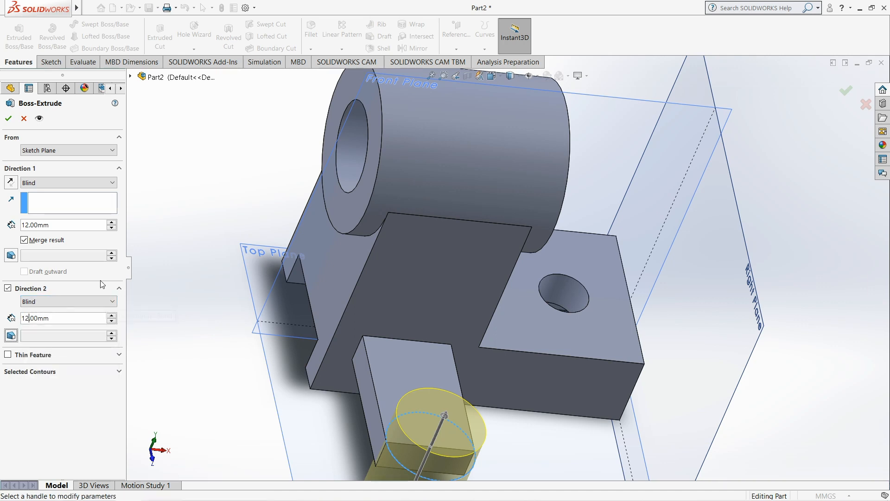
{"action": "left_click", "coordinate": [8, 118]}
- Check the boss hole's diameter in the reference drawing and start a sketch on the upper face of the side arm's boss
{"action": "right_click", "coordinate": [411, 413]}
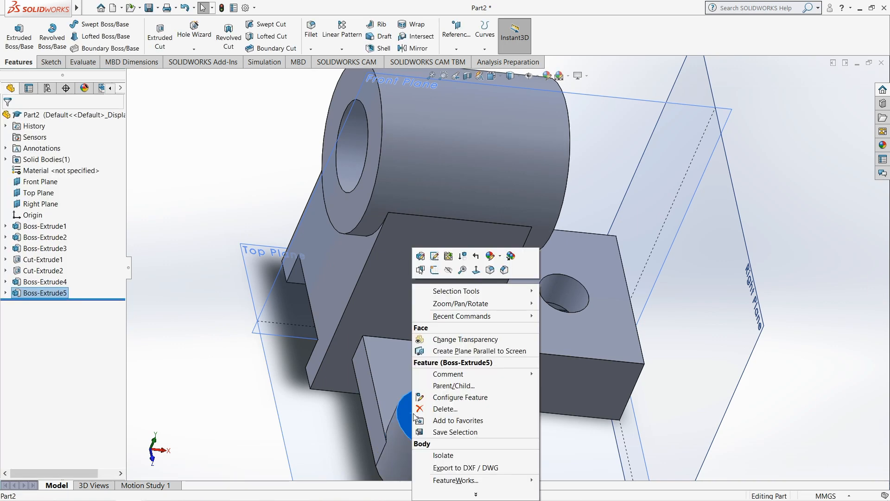
{"action": "left_click", "coordinate": [477, 274]}
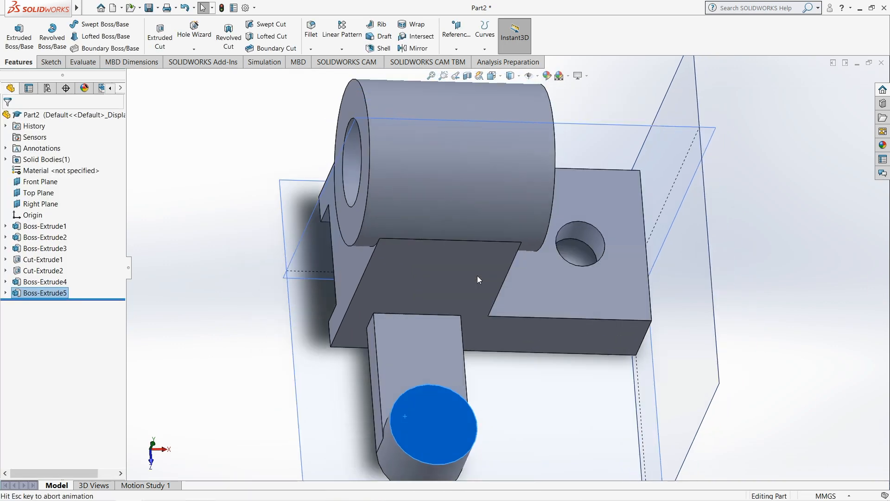
{"action": "left_click", "coordinate": [98, 491]}
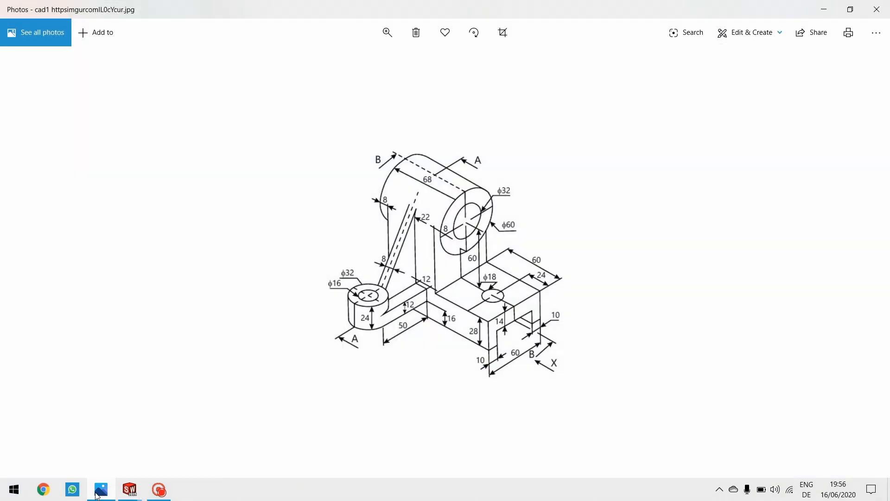
{"action": "left_click", "coordinate": [824, 10]}
{"action": "right_click", "coordinate": [438, 367]}
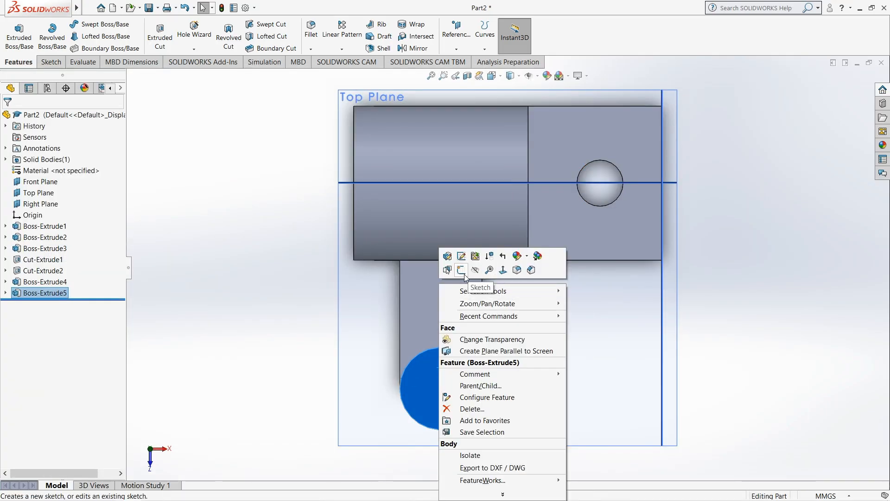
{"action": "left_click", "coordinate": [461, 269]}
{"action": "left_click", "coordinate": [89, 8]}
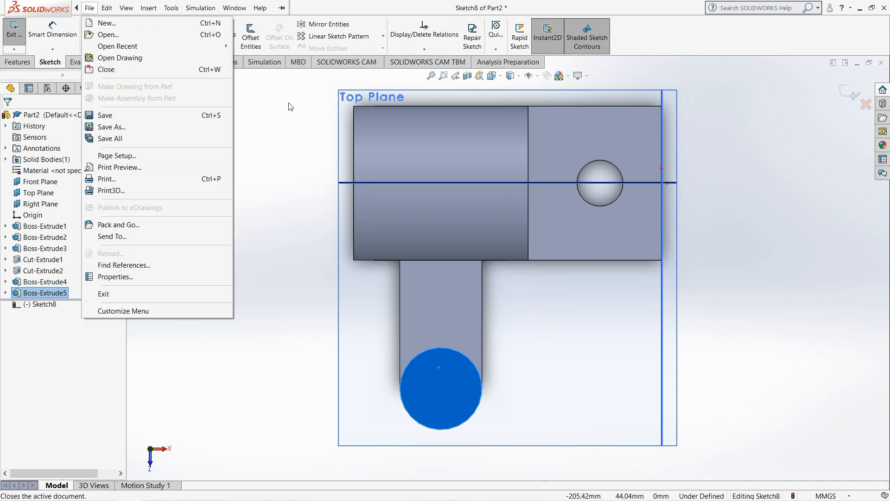
{"action": "left_click", "coordinate": [290, 105]}
{"action": "left_click", "coordinate": [105, 24]}
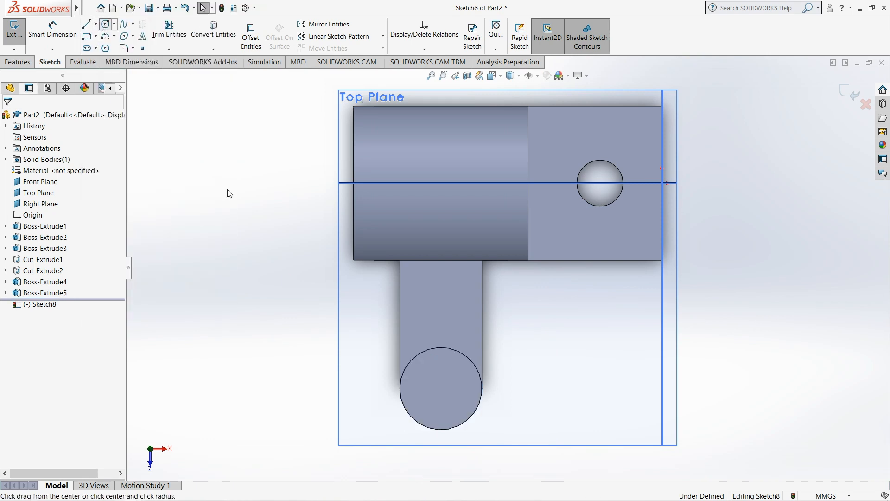
{"action": "left_click_drag", "start_coordinate": [441, 390], "coordinate": [425, 394]}
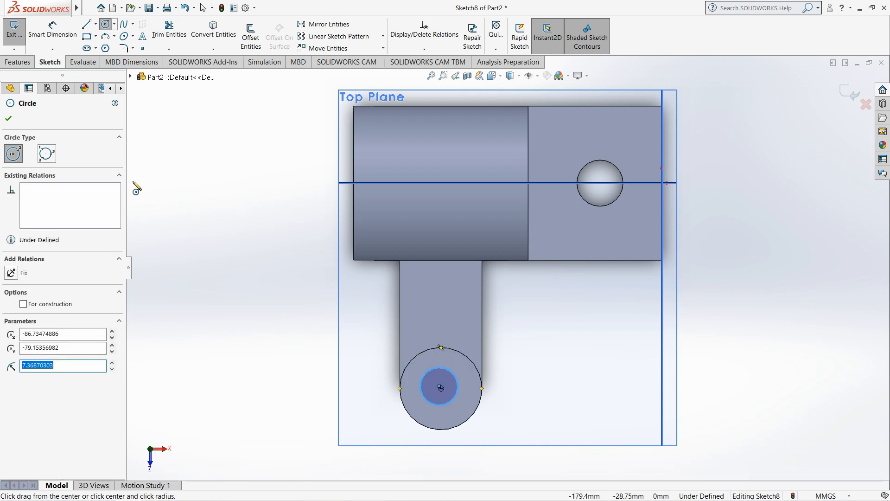
{"action": "left_click", "coordinate": [106, 25]}
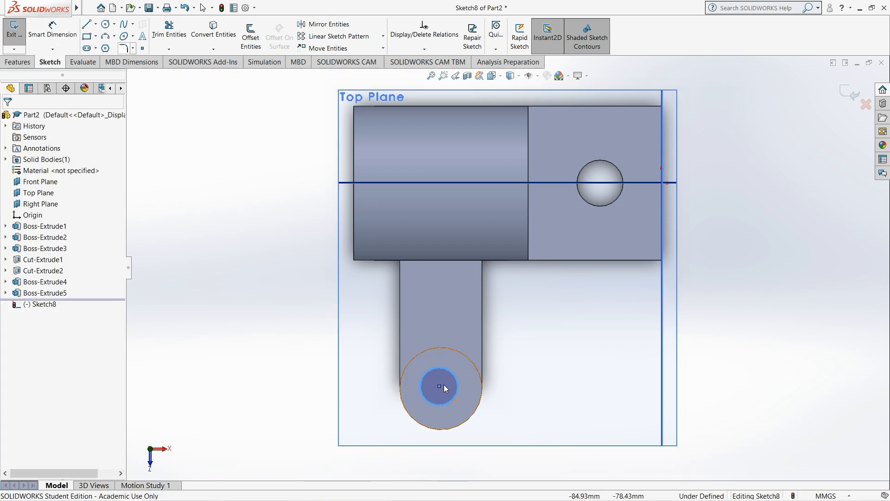
{"action": "left_click", "coordinate": [452, 373]}
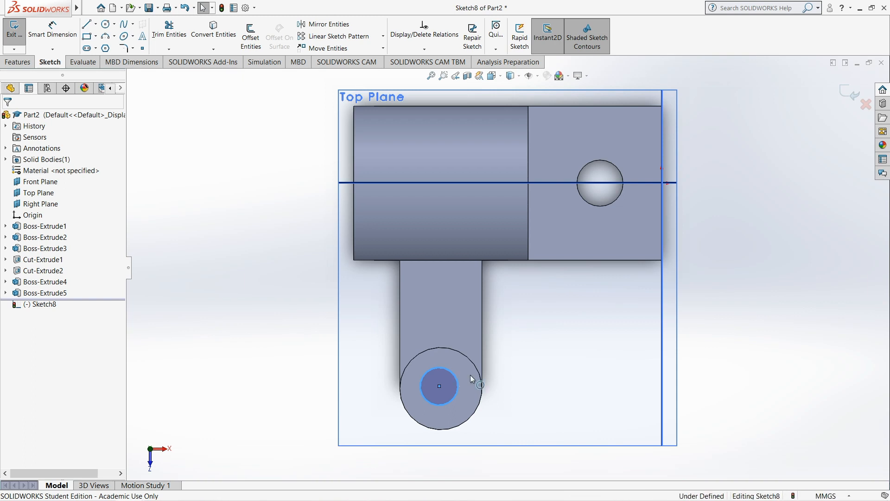
{"action": "left_click", "coordinate": [479, 381], "text": "ctrl"}
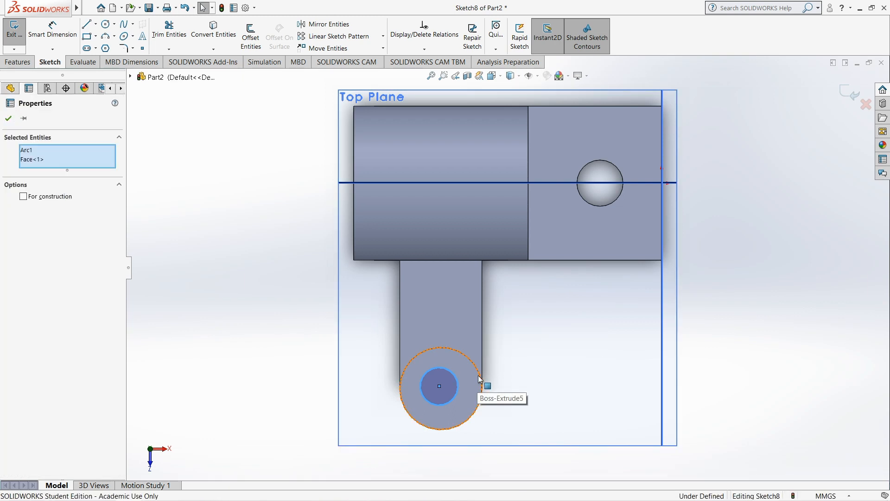
{"action": "left_click", "coordinate": [211, 278]}
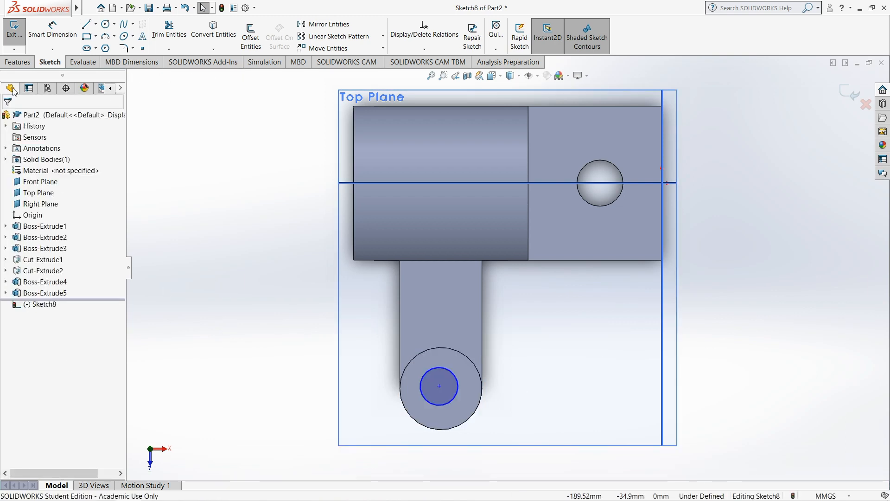
{"action": "left_click_drag", "start_coordinate": [439, 387], "coordinate": [315, 378]}
{"action": "left_click", "coordinate": [438, 394]}
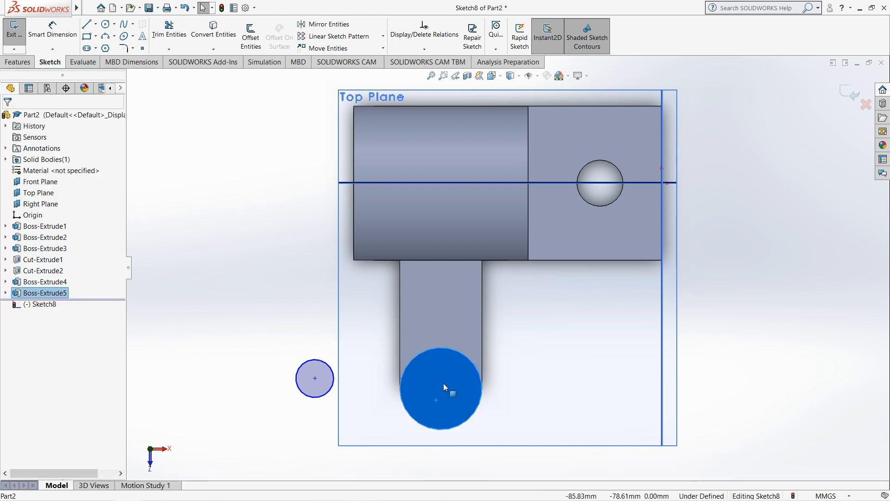
{"action": "left_click", "coordinate": [480, 376]}
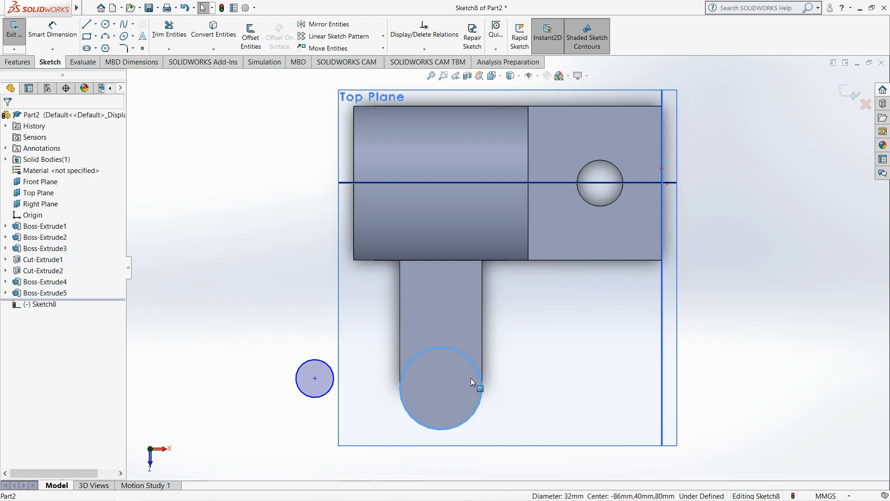
{"action": "left_click", "coordinate": [442, 390]}
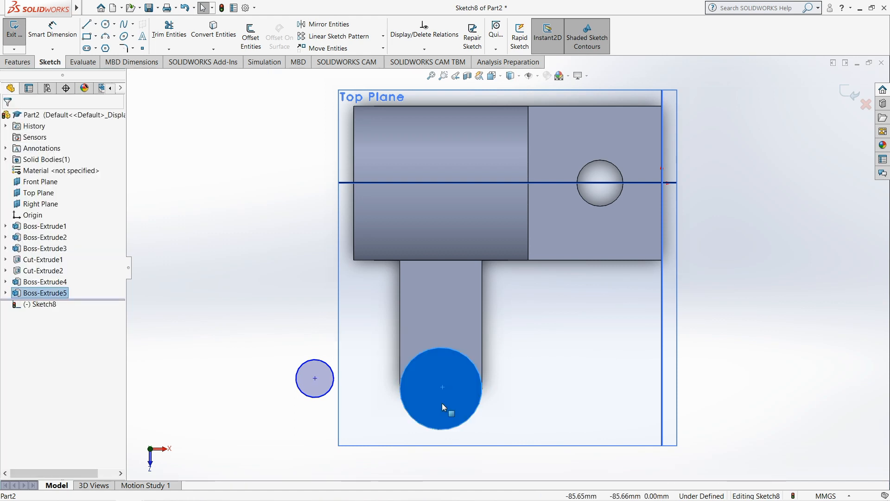
{"action": "left_click", "coordinate": [315, 378]}
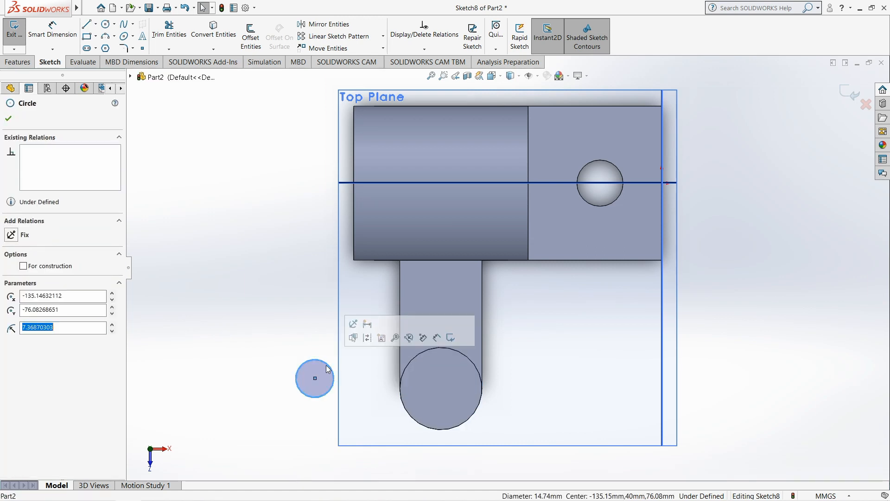
{"action": "key", "text": "Delete"}
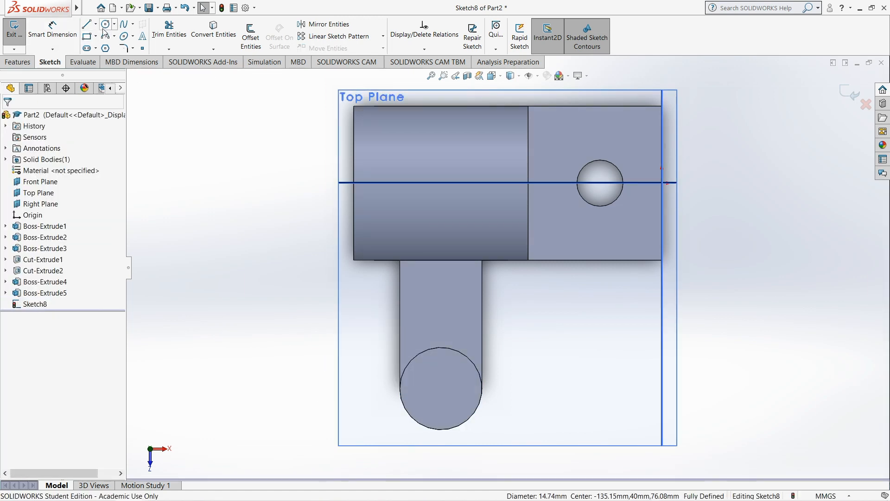
- Sketch a circle about 16.5 mm in diameter centred on the boss's upper face
{"action": "left_click", "coordinate": [105, 27]}
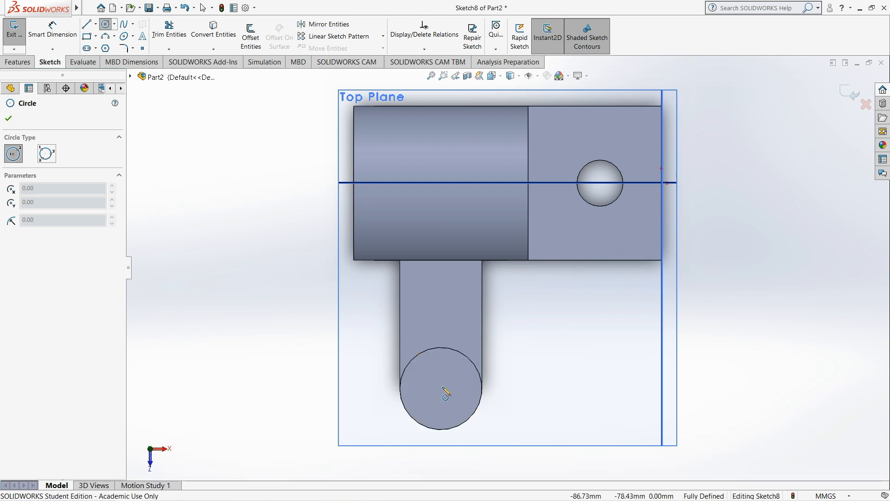
{"action": "left_click", "coordinate": [440, 388]}
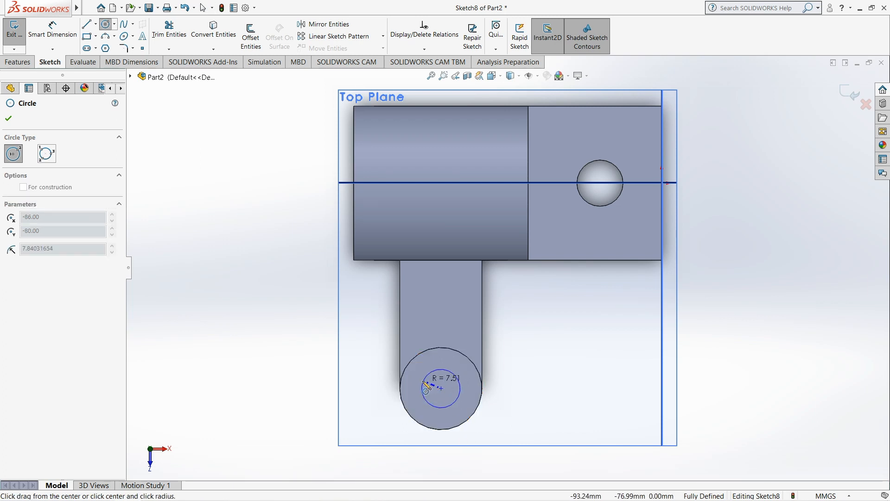
{"action": "left_click", "coordinate": [426, 374]}
- Dimension the circle's diameter as 16 mm and finish the sketch
{"action": "left_click", "coordinate": [53, 30]}
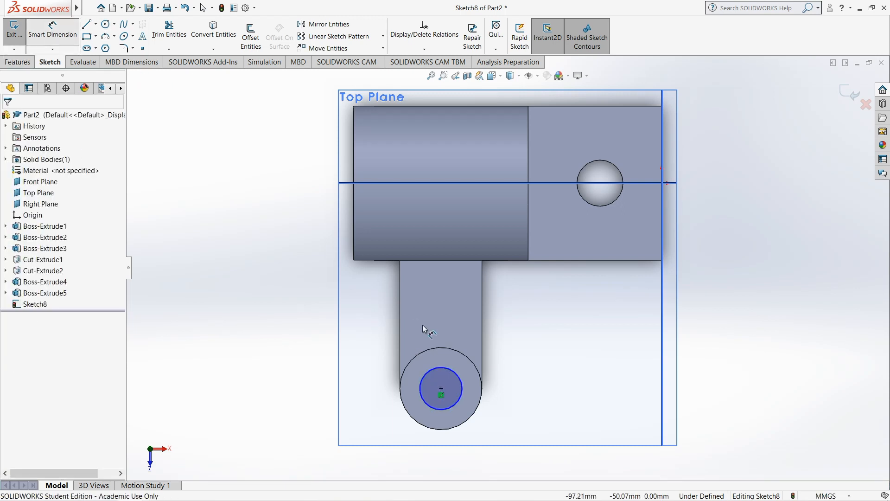
{"action": "left_click", "coordinate": [458, 375]}
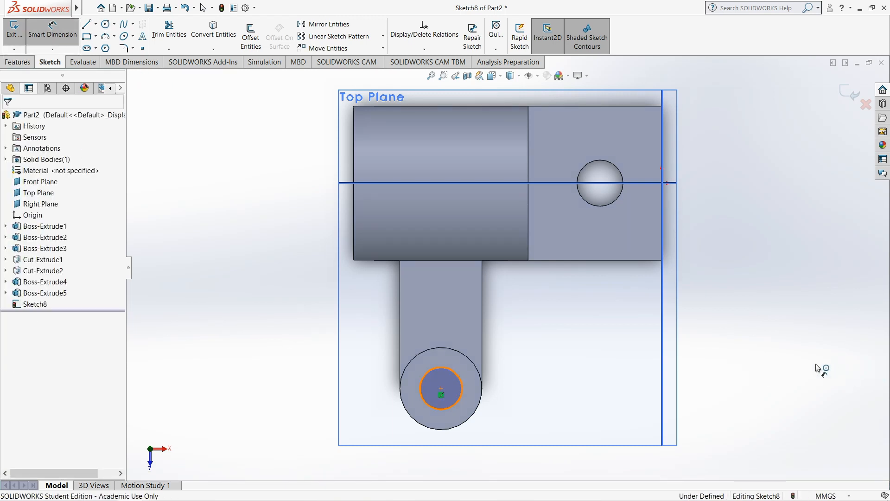
{"action": "left_click", "coordinate": [775, 371]}
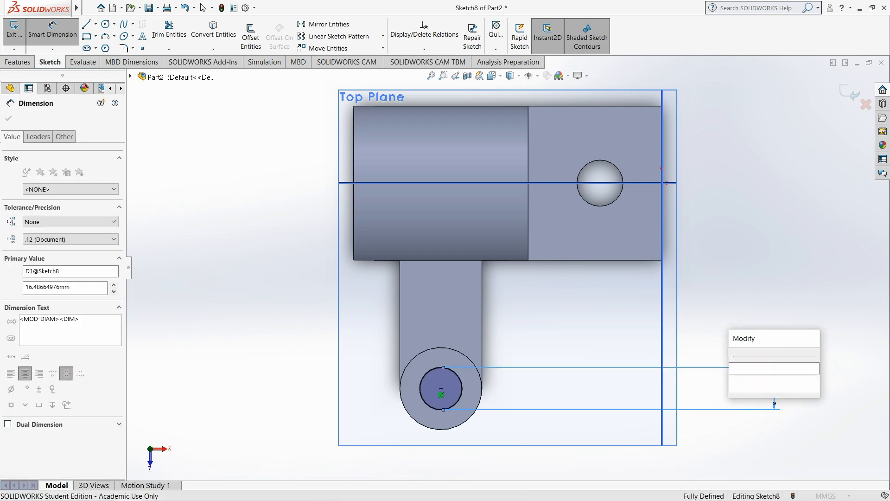
{"action": "type", "text": "16"}
{"action": "key", "text": "Return"}
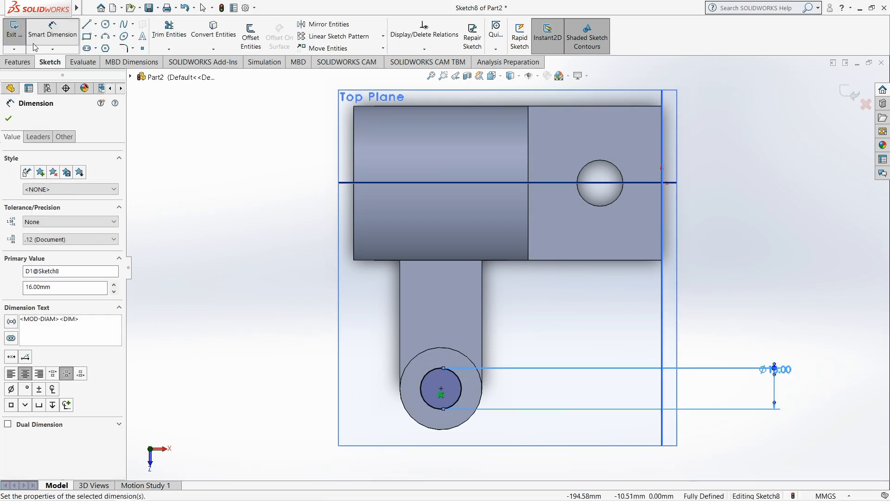
{"action": "left_click", "coordinate": [44, 31]}
{"action": "left_click", "coordinate": [13, 28]}
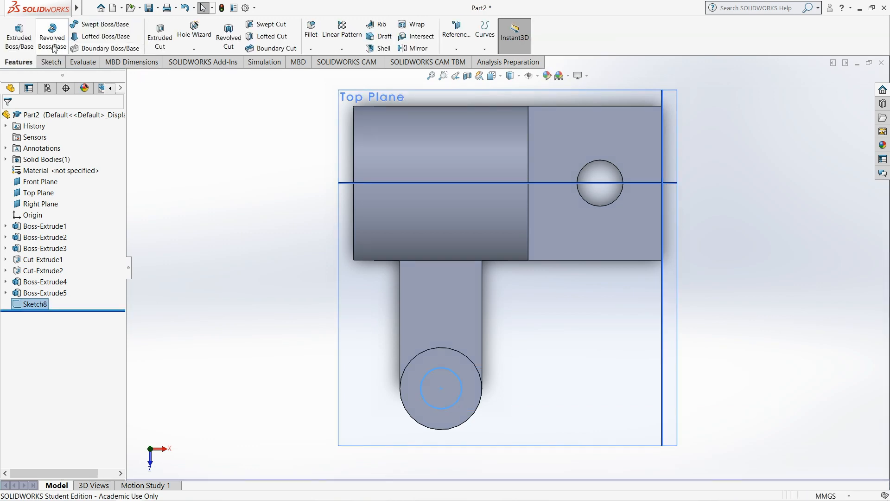
- Cut the 16 mm circle through the side arm's boss with an Extruded Cut set to Through All
{"action": "left_click", "coordinate": [158, 32]}
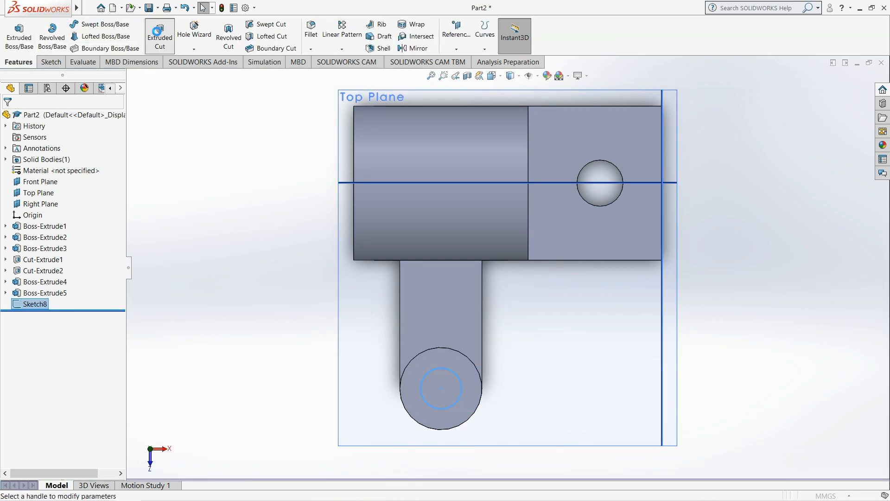
{"action": "middle_click_drag", "start_coordinate": [206, 298], "coordinate": [269, 209]}
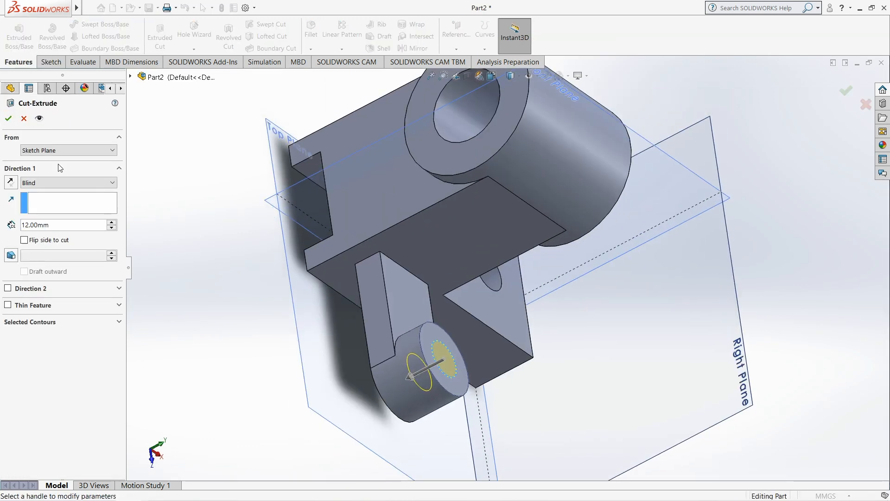
{"action": "left_click", "coordinate": [37, 183]}
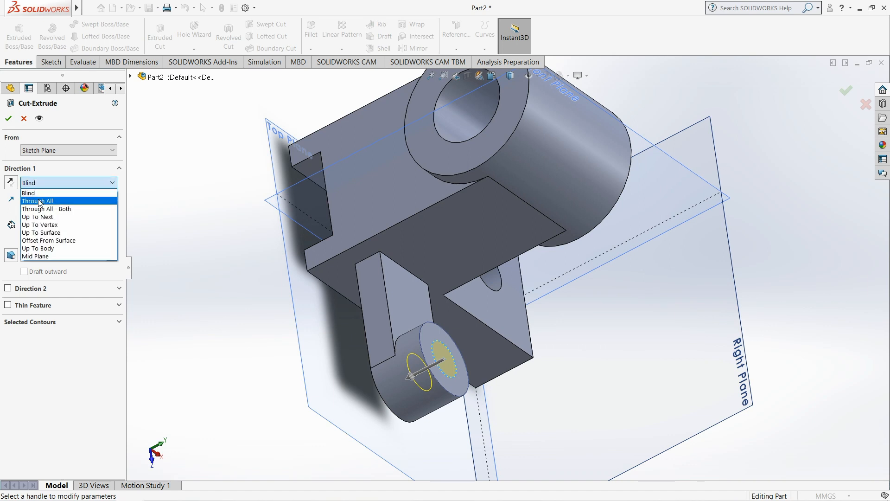
{"action": "left_click", "coordinate": [38, 201]}
{"action": "left_click", "coordinate": [10, 118]}
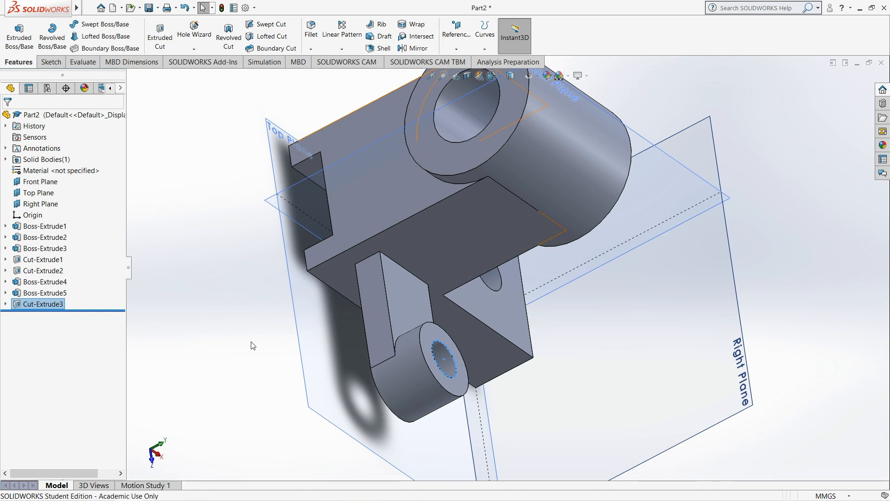
- Create a reference plane offset 16 mm inward from the side arm's long side face and stretch it upward to the large cylinder
{"action": "middle_click_drag", "start_coordinate": [253, 345], "coordinate": [223, 344]}
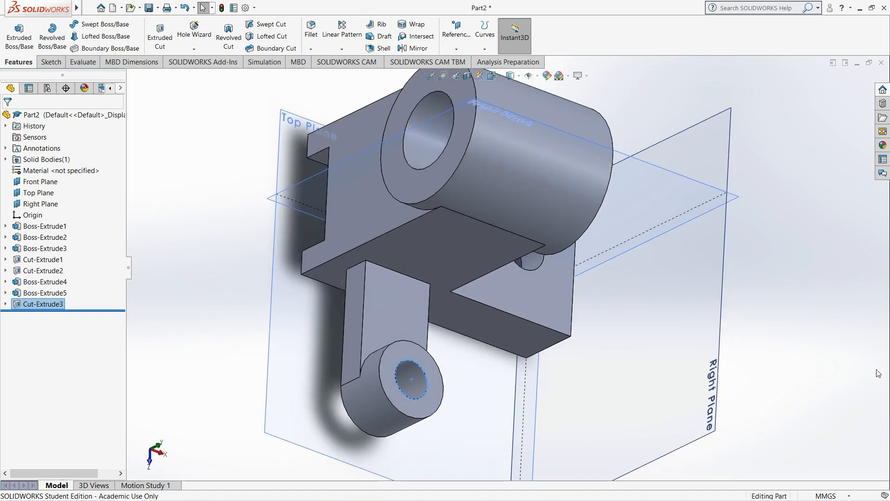
{"action": "middle_click_drag", "start_coordinate": [807, 354], "coordinate": [732, 230]}
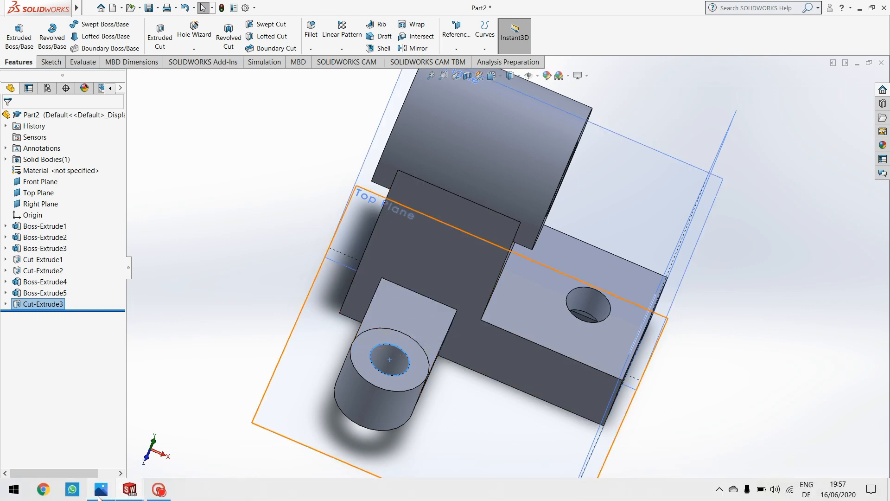
{"action": "left_click", "coordinate": [98, 497]}
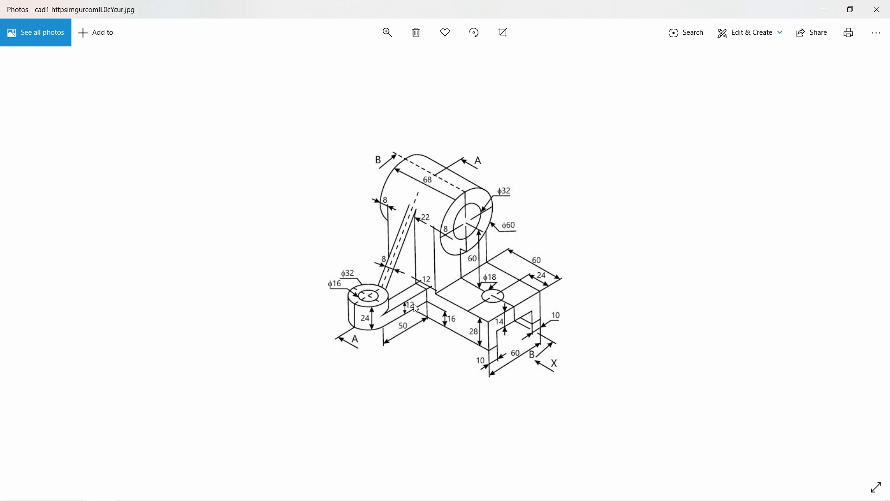
{"action": "left_click", "coordinate": [820, 10]}
{"action": "left_click", "coordinate": [456, 32]}
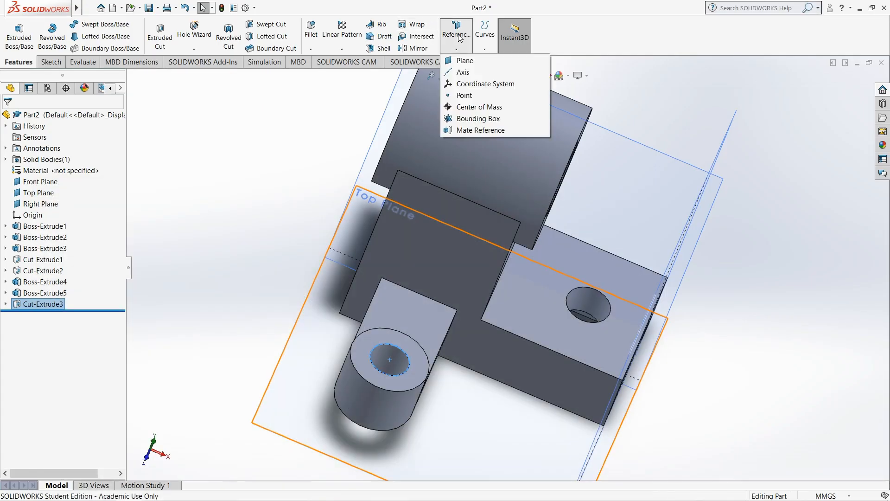
{"action": "left_click", "coordinate": [463, 60]}
{"action": "middle_click_drag", "start_coordinate": [424, 385], "coordinate": [414, 354]}
{"action": "left_click", "coordinate": [418, 358]}
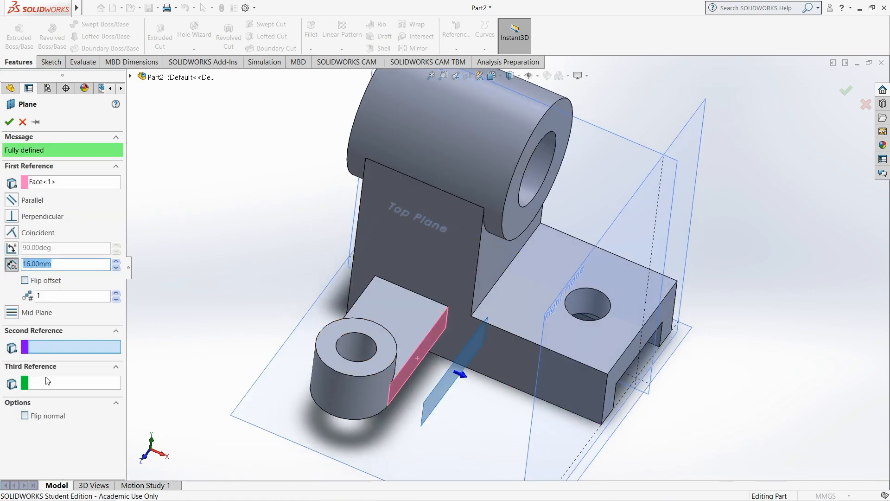
{"action": "left_click", "coordinate": [24, 281]}
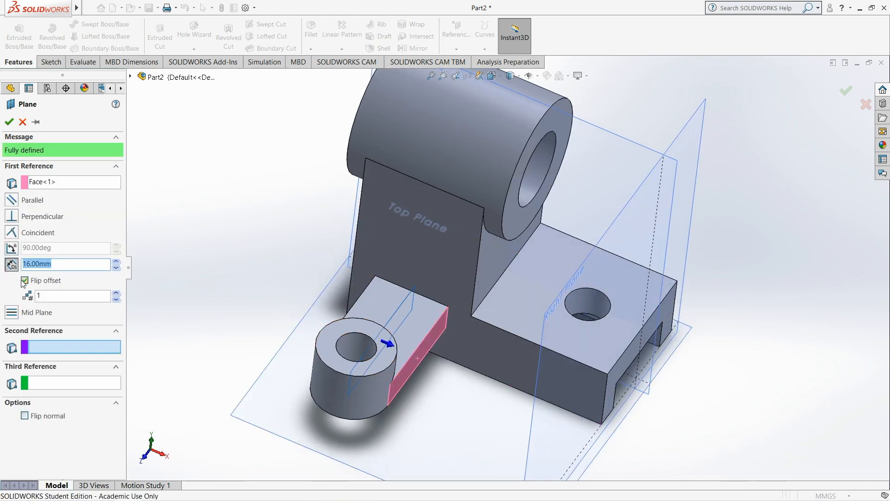
{"action": "left_click", "coordinate": [8, 123]}
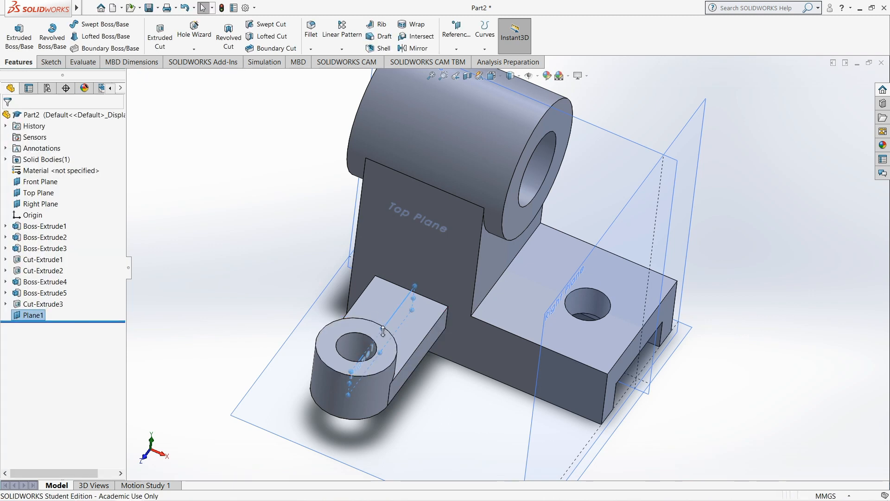
{"action": "left_click_drag", "start_coordinate": [383, 329], "coordinate": [409, 114]}
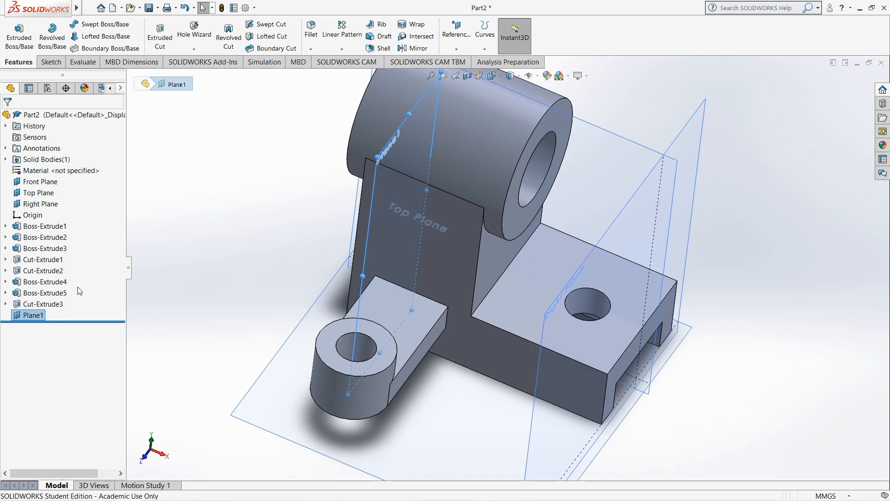
- On the offset plane, sketch a right-triangle rib profile about 44 mm wide and 90 mm high, from the boss along the arm's upper edge
{"action": "right_click", "coordinate": [33, 316]}
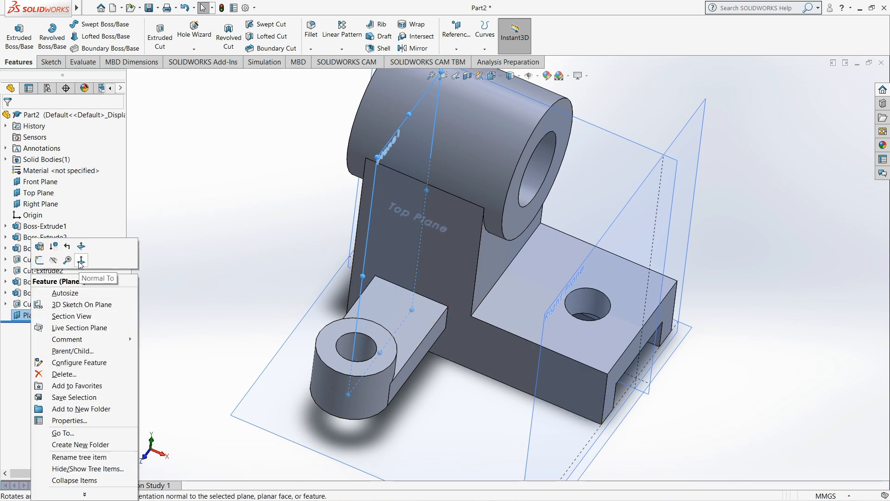
{"action": "left_click", "coordinate": [70, 260]}
{"action": "right_click", "coordinate": [423, 118]}
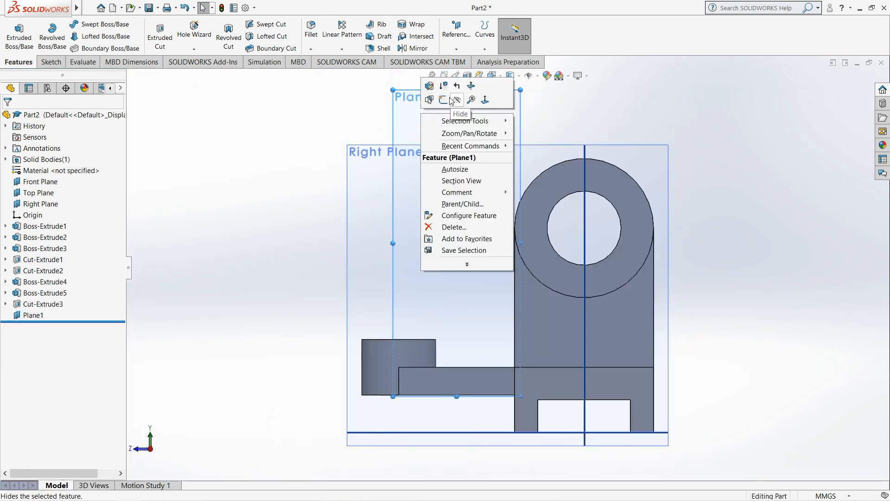
{"action": "left_click", "coordinate": [440, 102]}
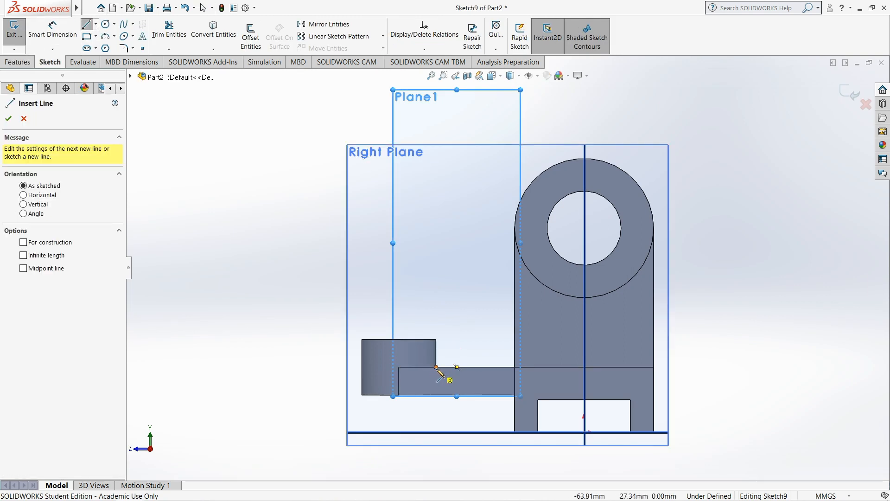
{"action": "left_click", "coordinate": [436, 367]}
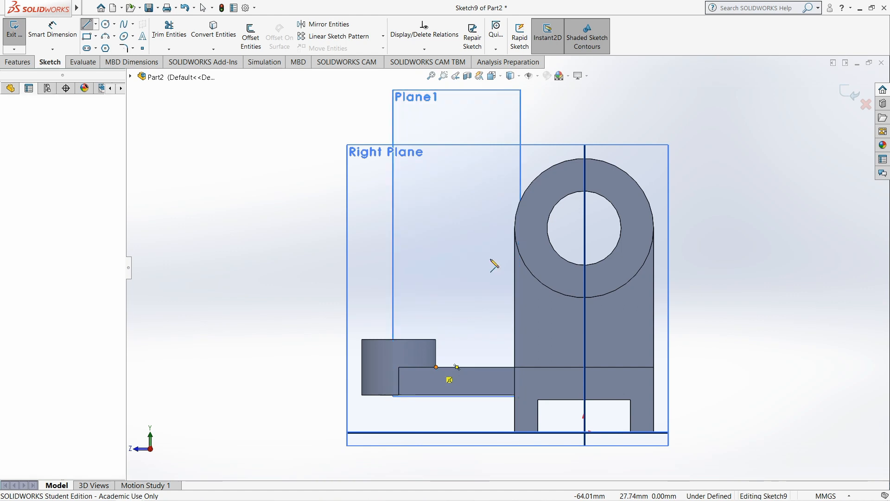
{"action": "left_click", "coordinate": [539, 160]}
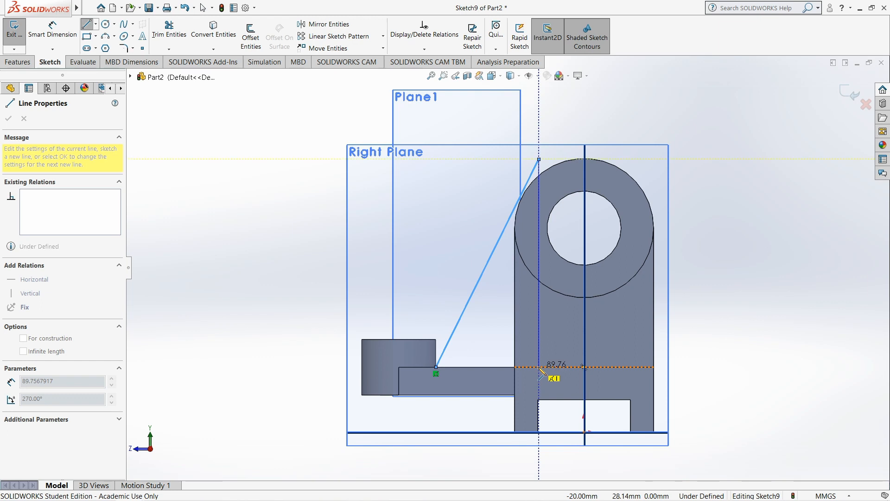
{"action": "left_click", "coordinate": [539, 371]}
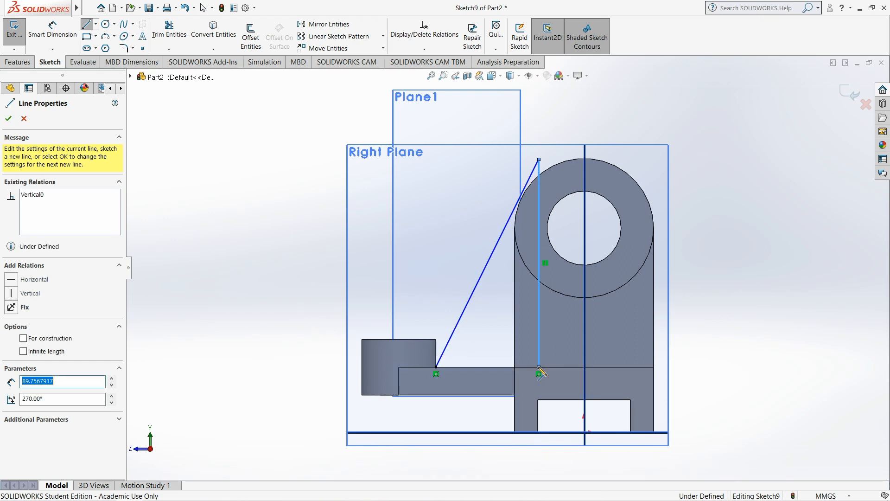
{"action": "left_click", "coordinate": [436, 368]}
{"action": "key", "text": "Escape"}
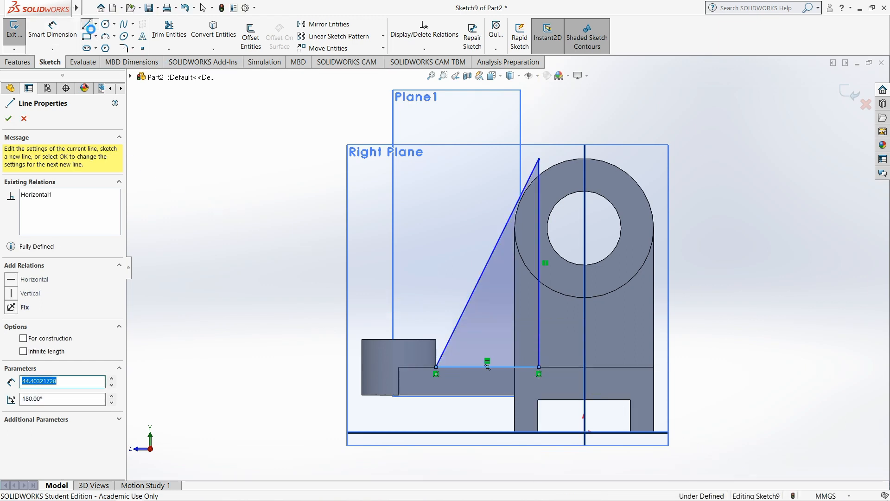
- Make the sloped line tangent to the large cylinder's outer circle, place the triangle's apex on that circle and finish the sketch
{"action": "left_click", "coordinate": [502, 236]}
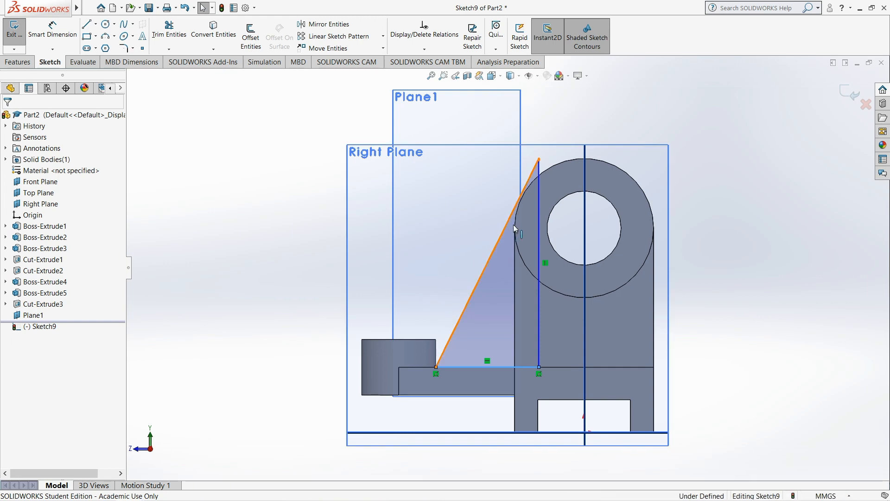
{"action": "left_click", "coordinate": [553, 166], "text": "ctrl"}
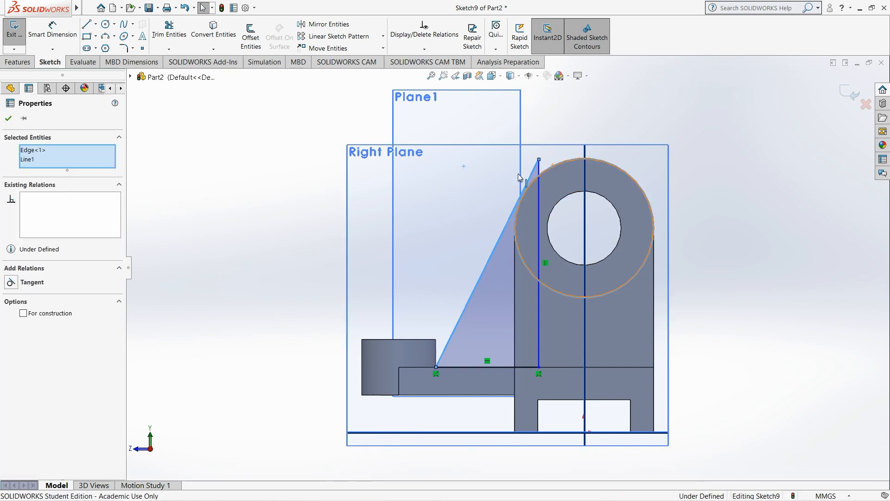
{"action": "left_click", "coordinate": [12, 282]}
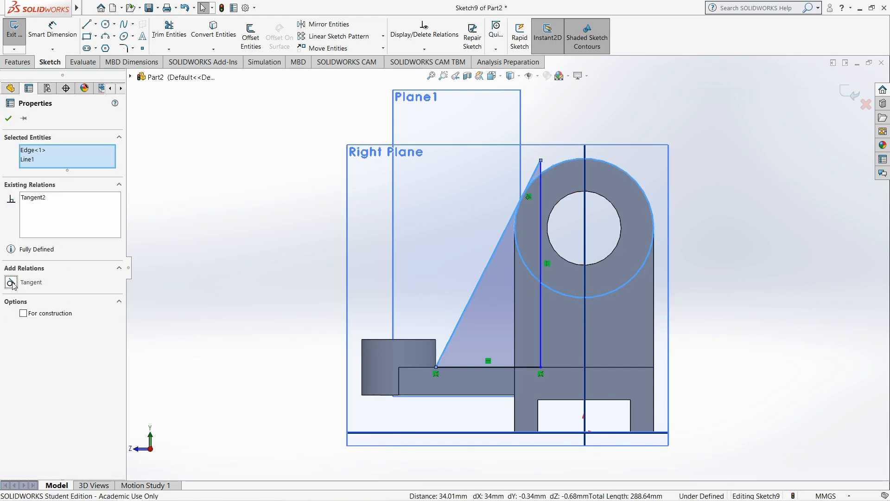
{"action": "left_click_drag", "start_coordinate": [541, 161], "coordinate": [522, 197]}
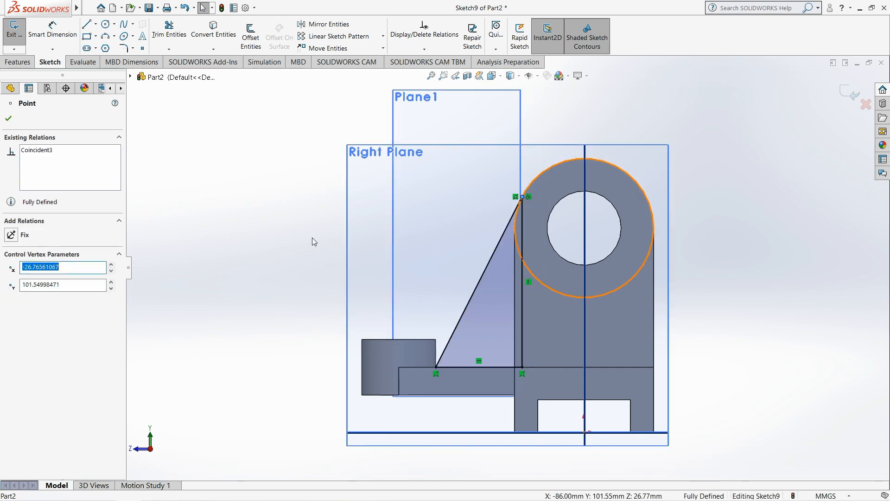
{"action": "left_click", "coordinate": [264, 236]}
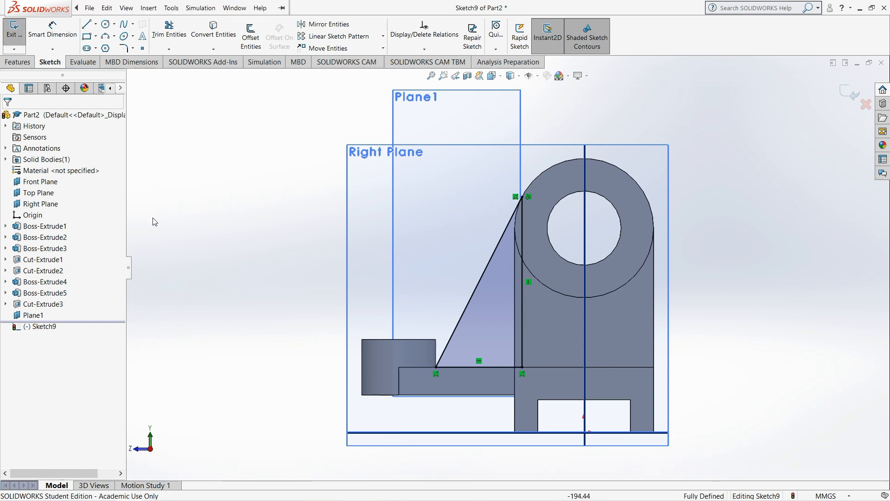
{"action": "left_click", "coordinate": [15, 31]}
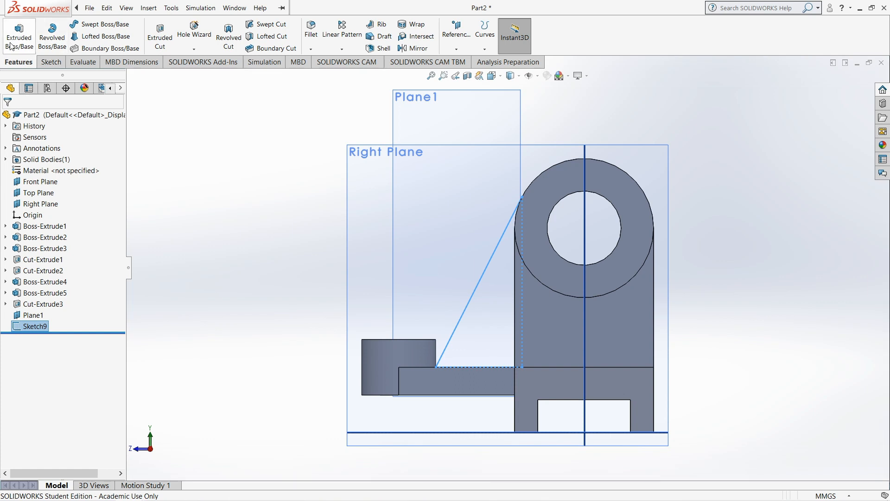
- Extrude the triangular rib profile as a blind boss 4 mm in each of both directions, merged with the body
{"action": "left_click", "coordinate": [11, 46]}
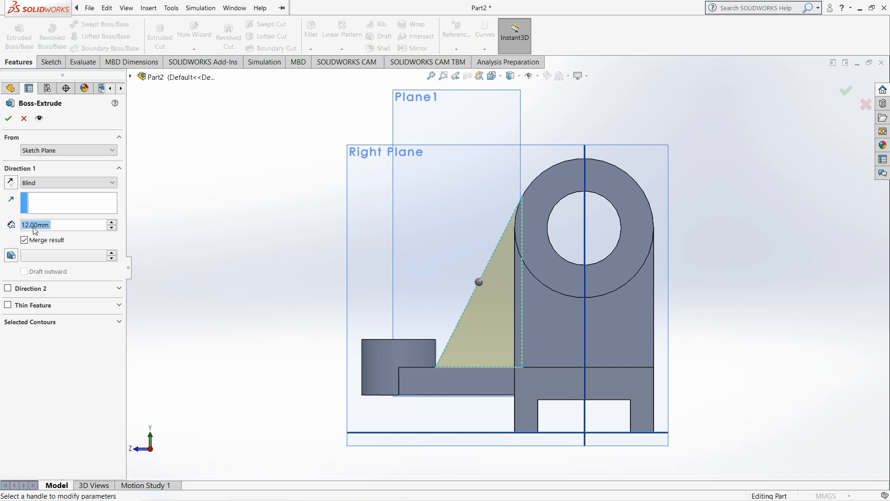
{"action": "left_click", "coordinate": [29, 226]}
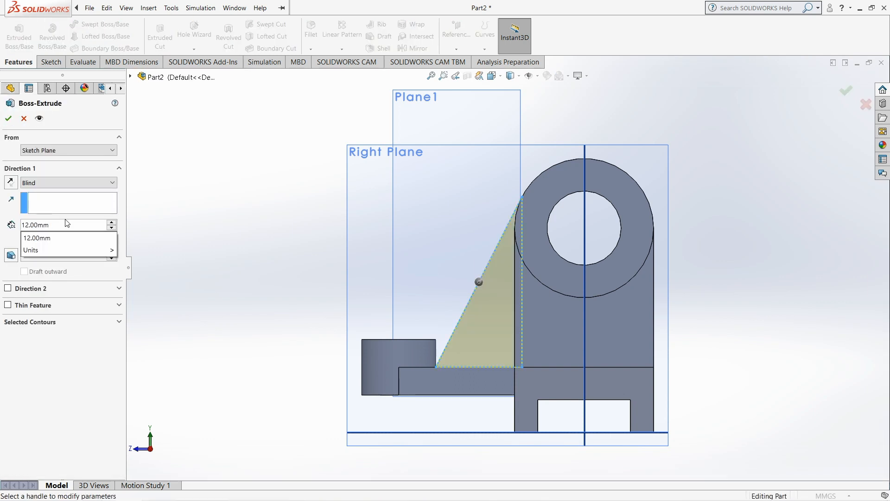
{"action": "key", "text": "BackSpace"}
{"action": "key", "text": "BackSpace"}
{"action": "type", "text": "4"}
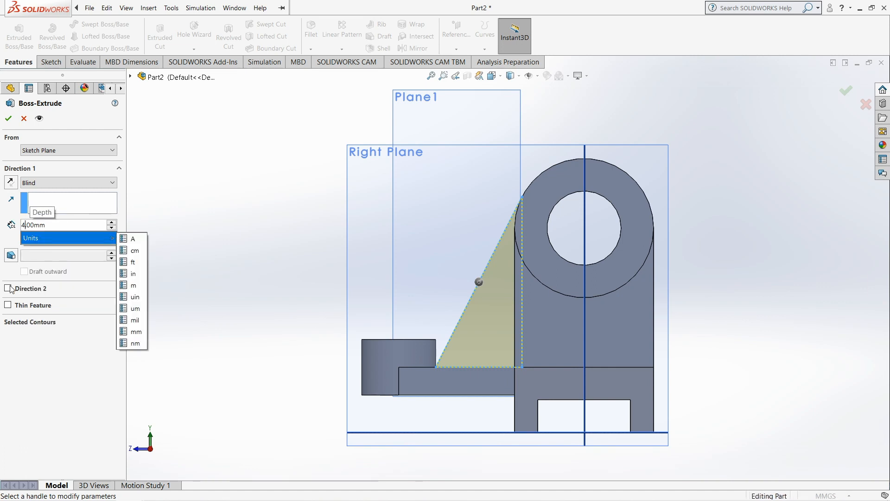
{"action": "left_click", "coordinate": [8, 289]}
{"action": "type", "text": "4.00mm"}
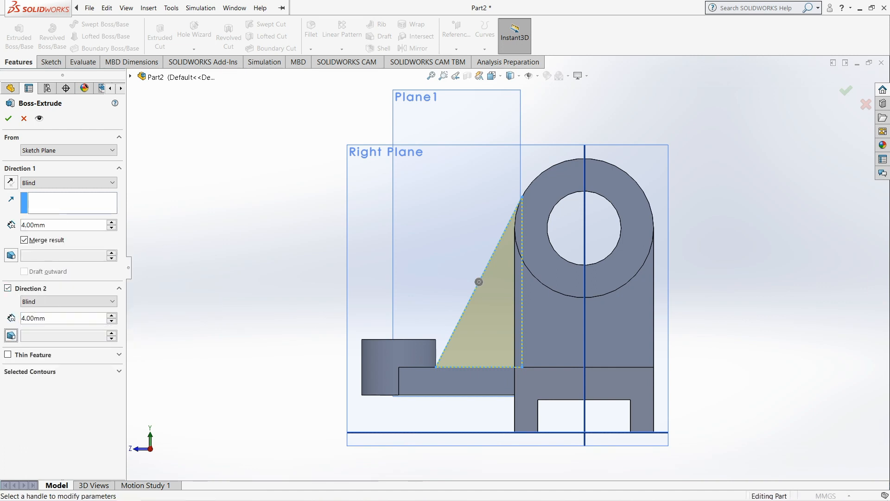
{"action": "key", "text": "Return"}
{"action": "middle_click_drag", "start_coordinate": [227, 298], "coordinate": [262, 381]}
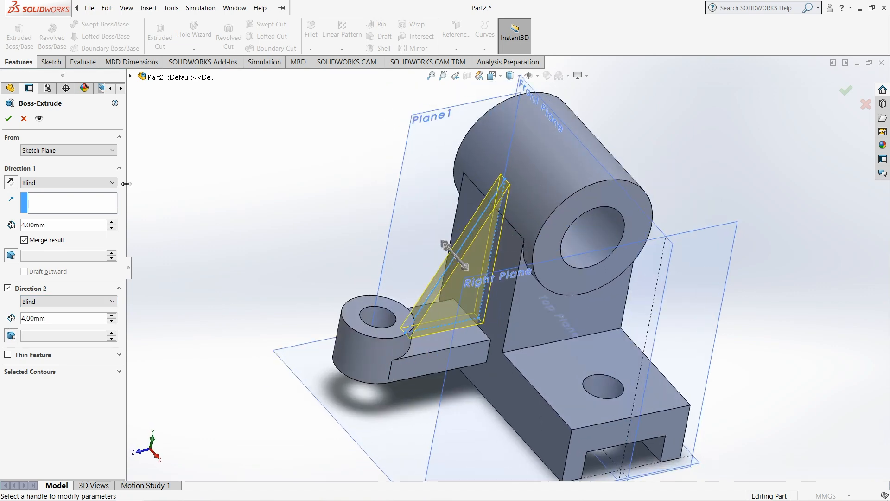
{"action": "left_click", "coordinate": [10, 118]}
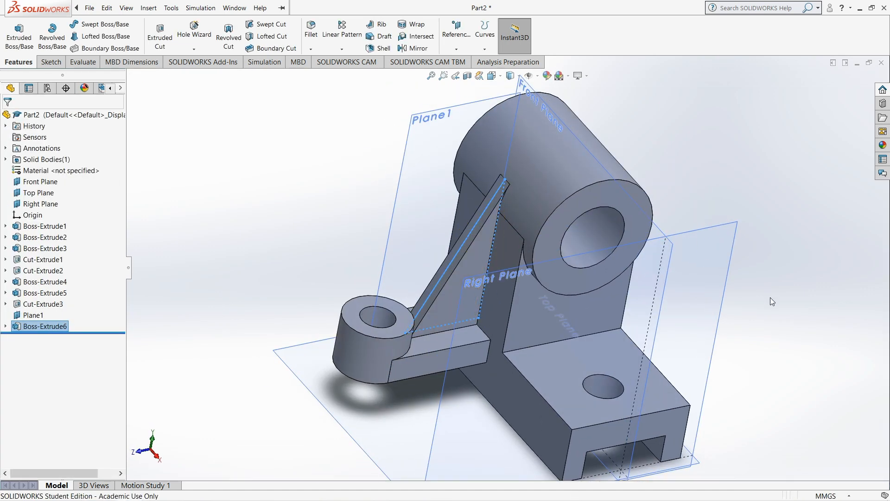
- Examine the rib and bracket from several sides and compare the part with the dimensioned reference drawing in Photos
{"action": "middle_click_drag", "start_coordinate": [769, 297], "coordinate": [505, 224]}
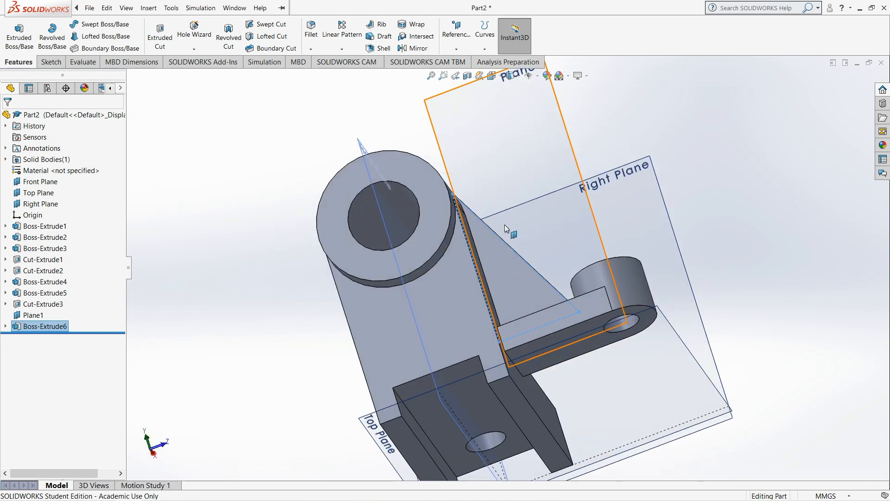
{"action": "middle_click_drag", "start_coordinate": [581, 373], "coordinate": [527, 414]}
{"action": "middle_click_drag", "start_coordinate": [304, 349], "coordinate": [329, 384]}
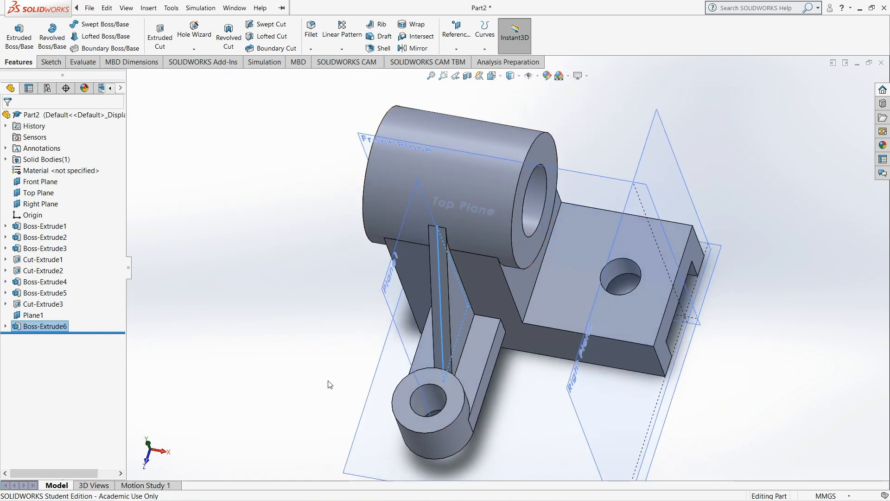
{"action": "middle_click_drag", "start_coordinate": [304, 287], "coordinate": [242, 405]}
{"action": "mouse_move", "coordinate": [204, 500]}
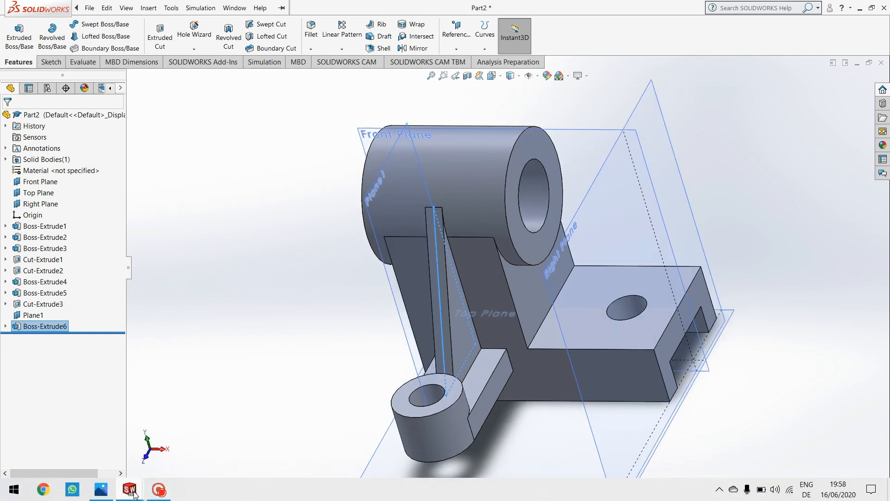
{"action": "left_click", "coordinate": [112, 497]}
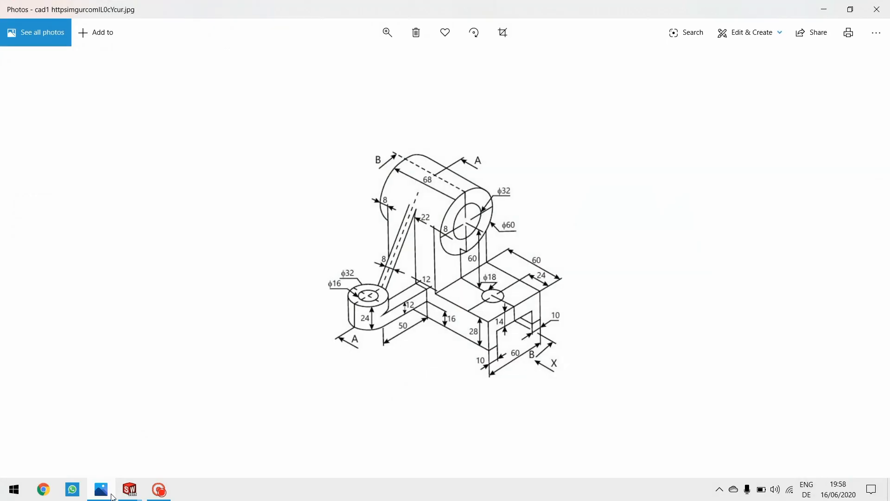
{"action": "left_click", "coordinate": [825, 6]}
{"action": "mouse_move", "coordinate": [67, 497]}
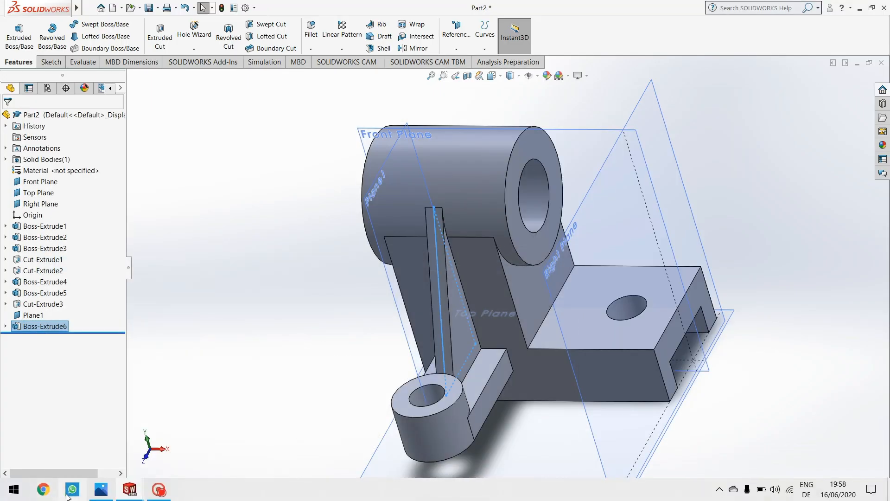